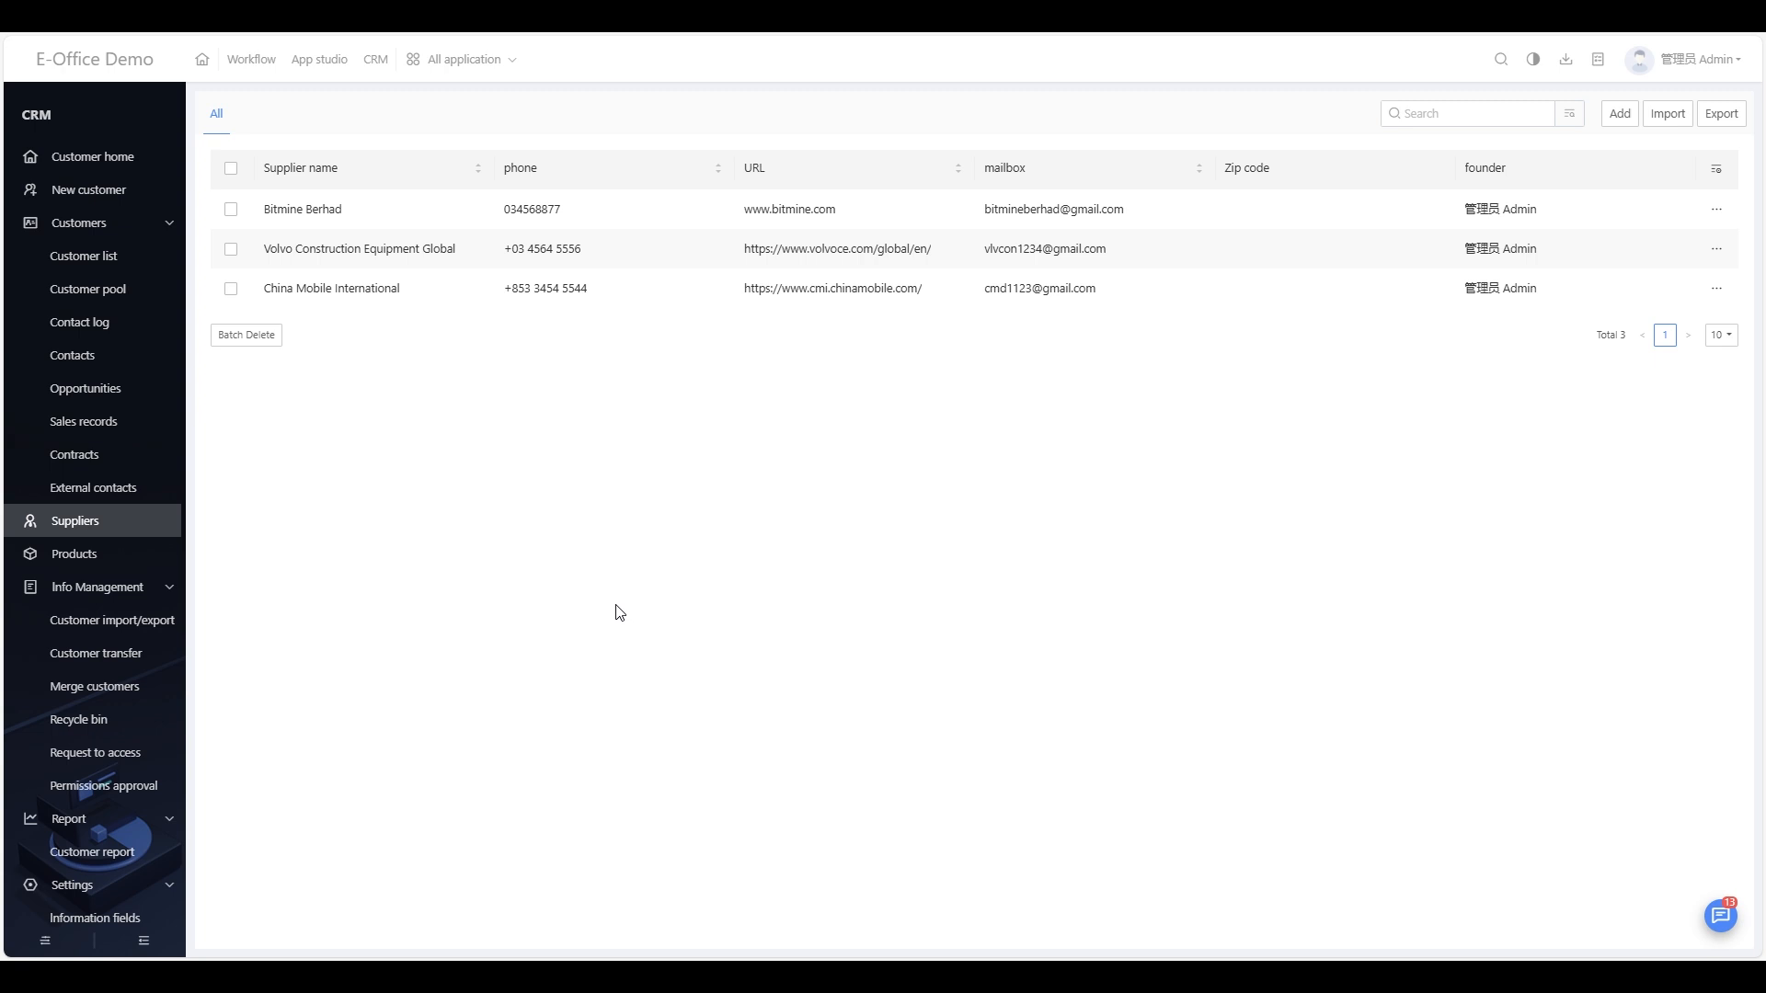
Step: Open the CRM application and go to its supplier list
{"action": "left_click", "coordinate": [434, 59]}
{"action": "left_click", "coordinate": [371, 72]}
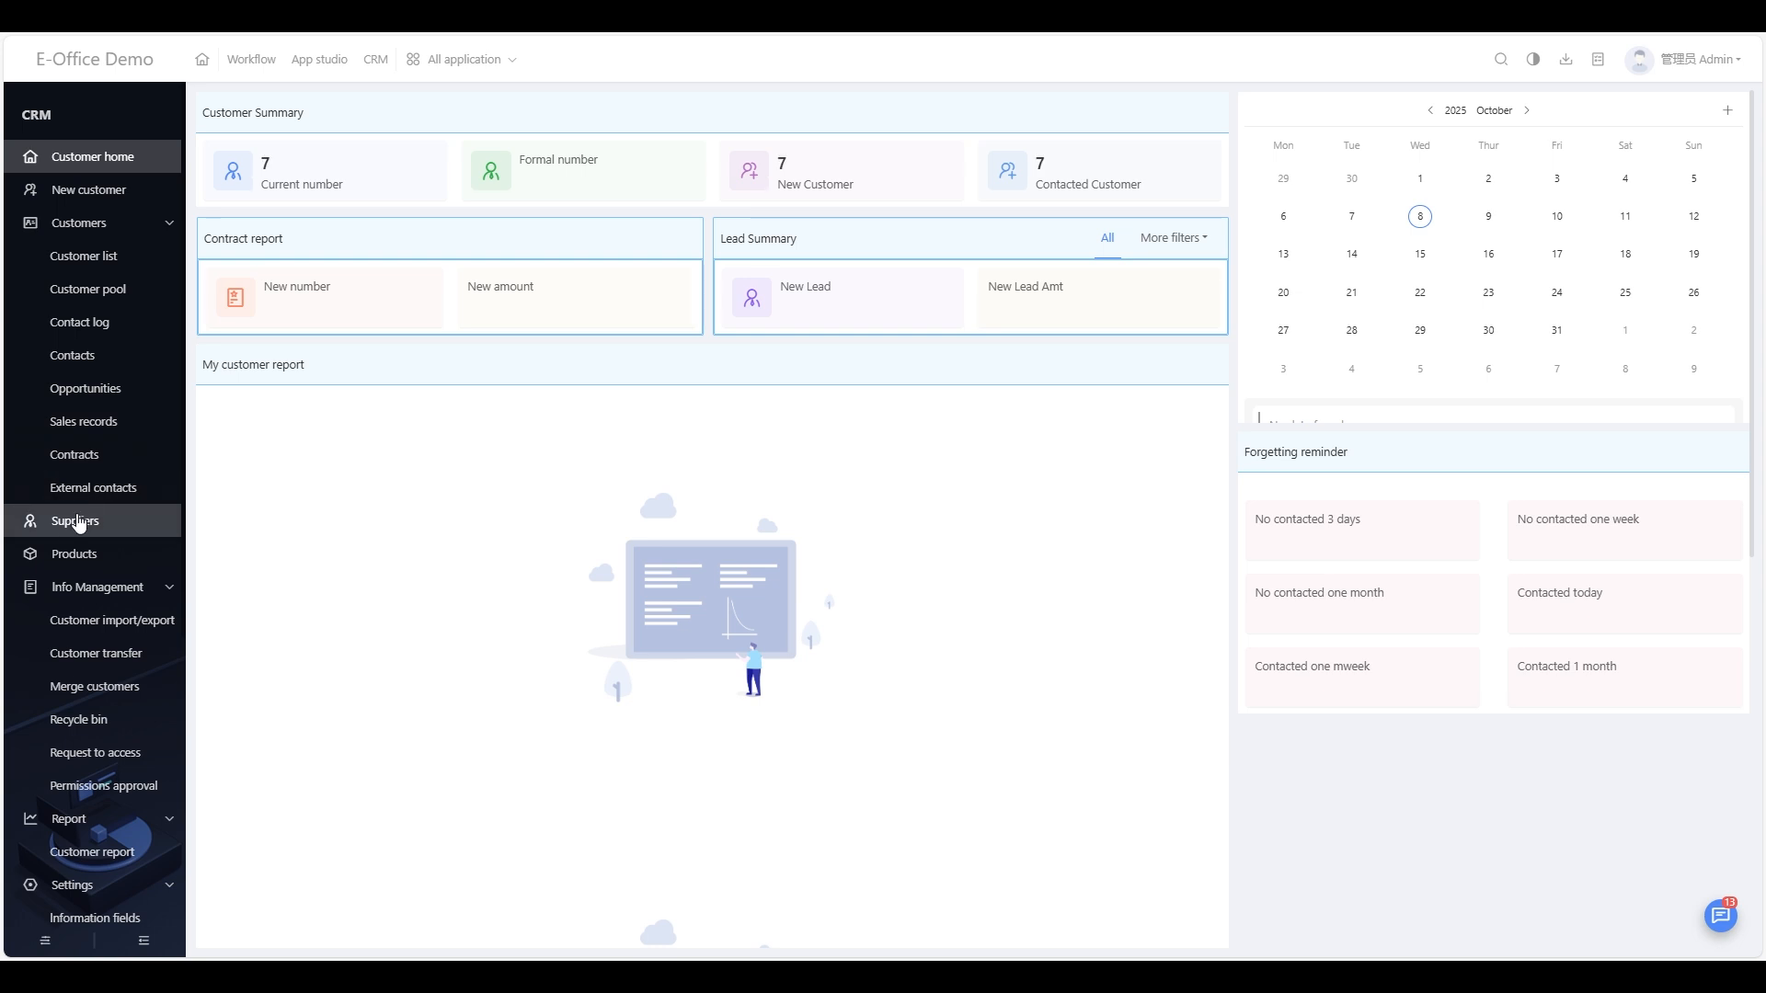
{"action": "left_click", "coordinate": [82, 525]}
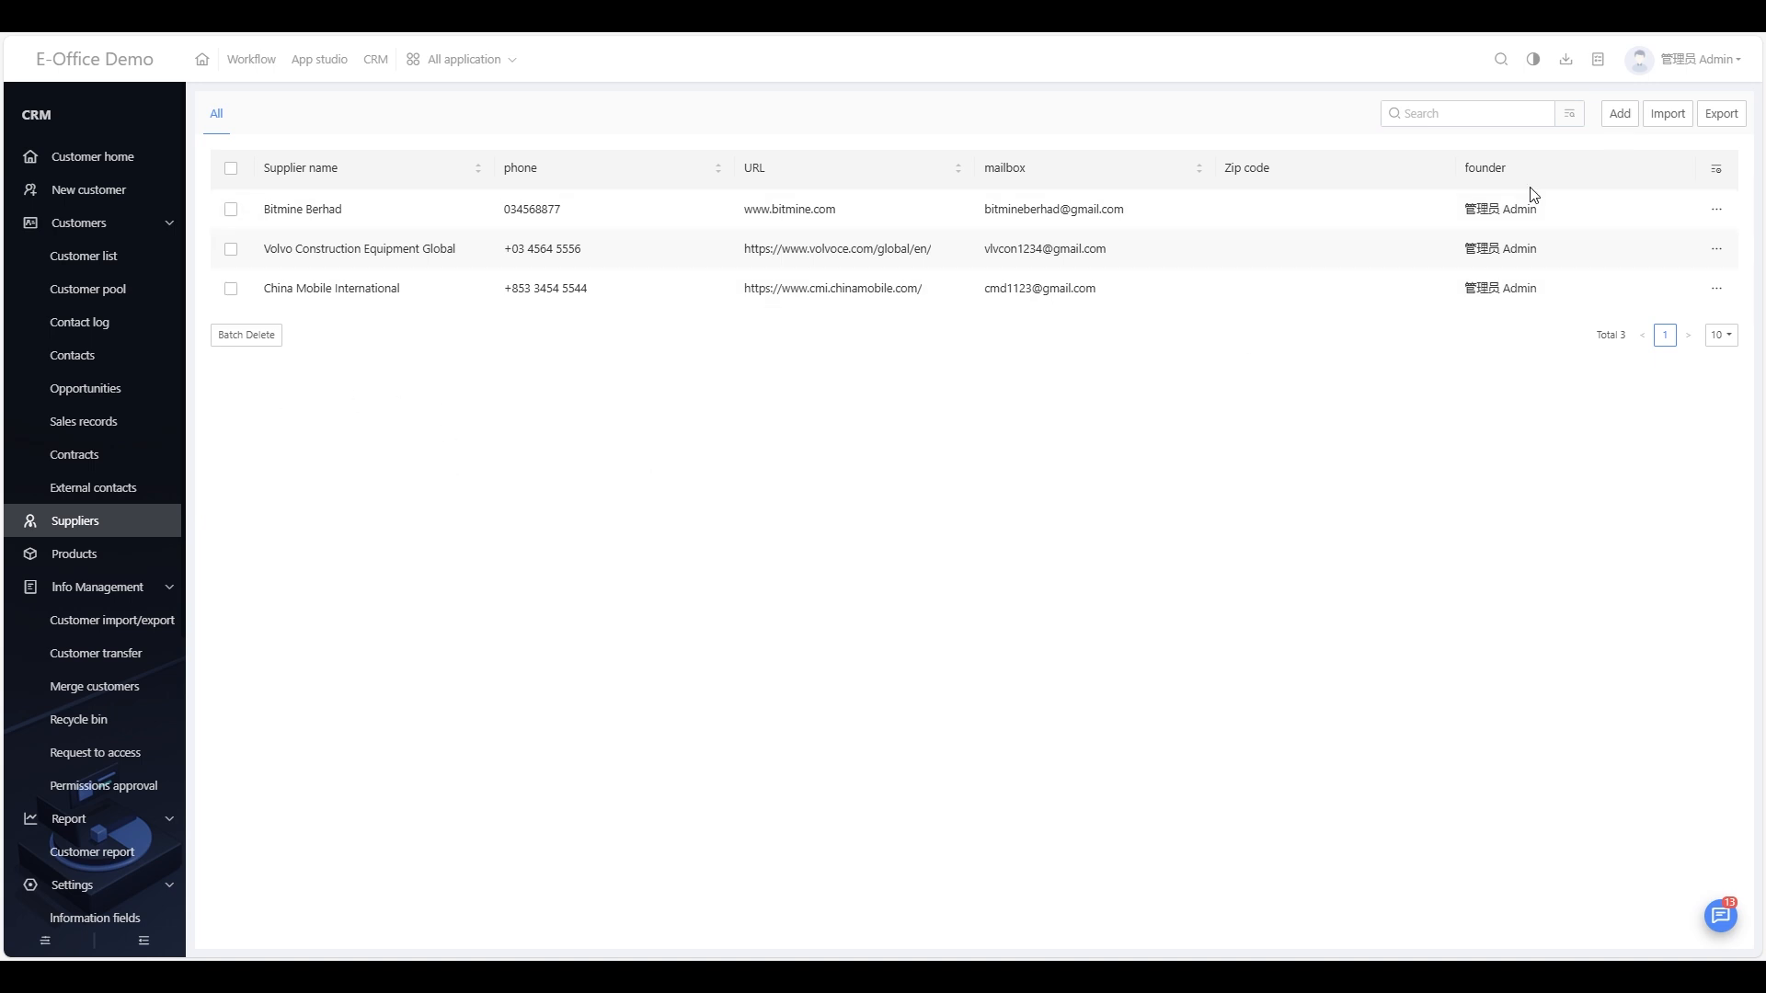
Step: Add supplier Oracle with its phone number and bank Maybank, and submit it
{"action": "left_click", "coordinate": [1621, 115]}
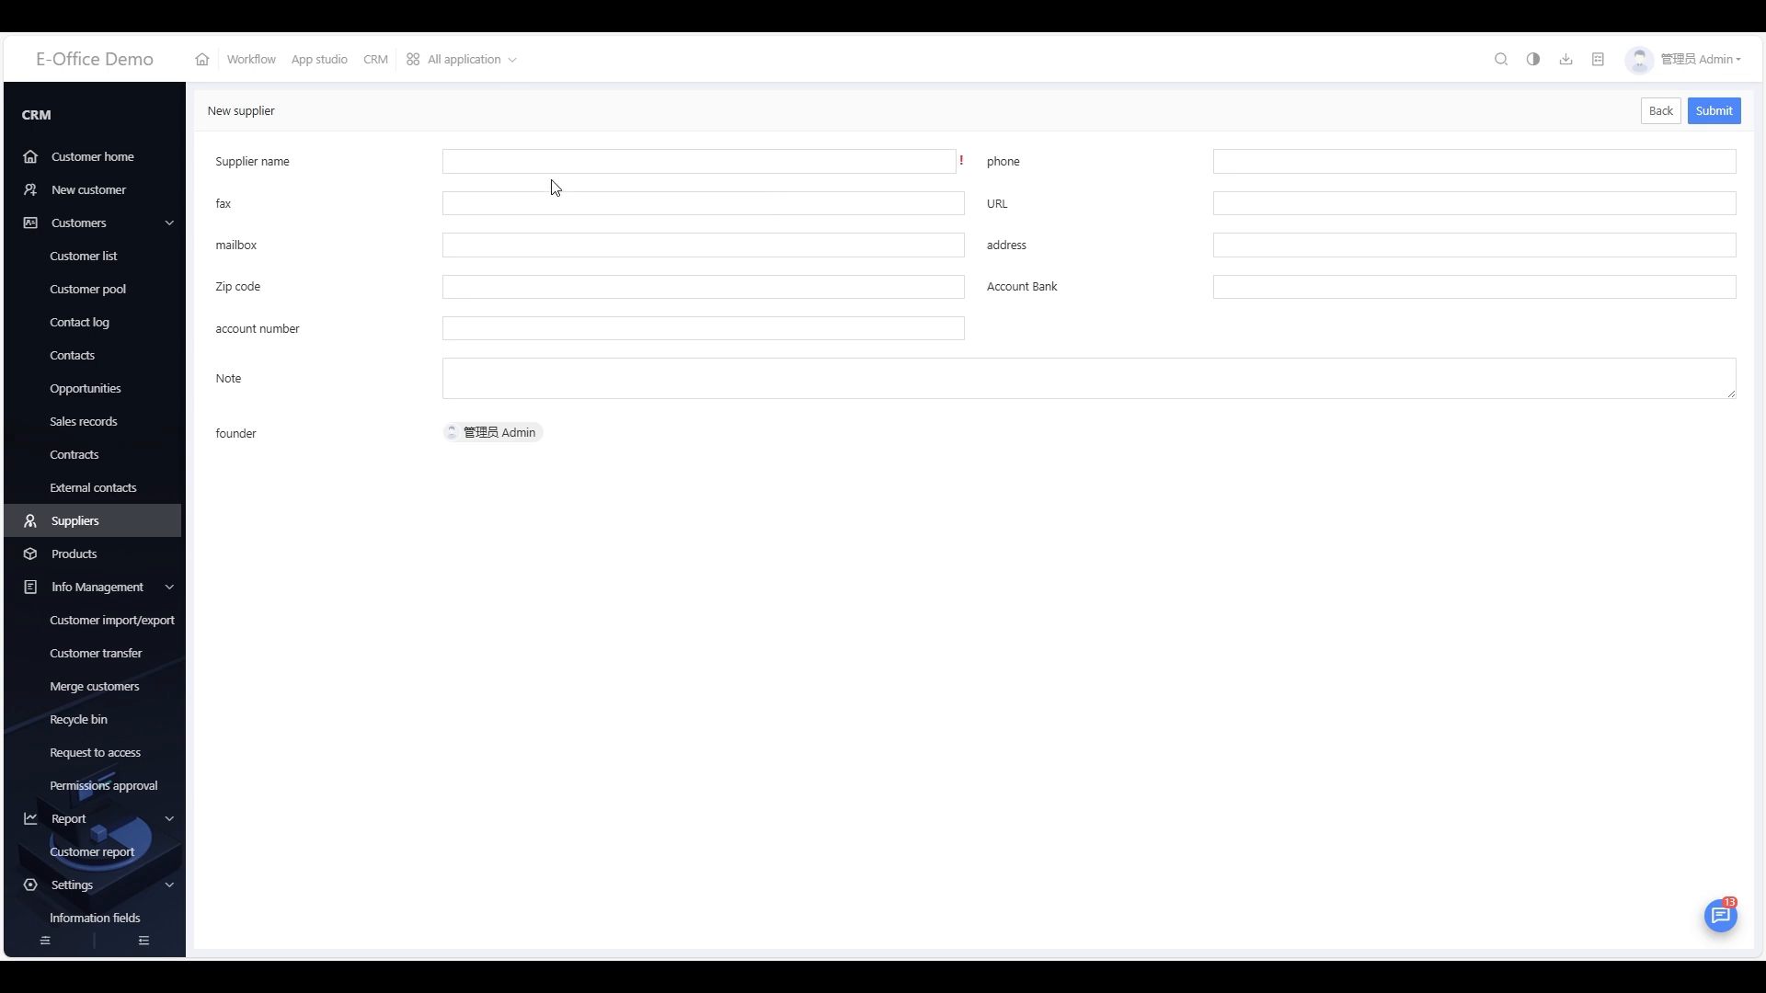
{"action": "left_click_drag", "start_coordinate": [213, 119], "coordinate": [997, 575]}
{"action": "left_click", "coordinate": [375, 445]}
{"action": "type", "text": "oracle"}
{"action": "key", "text": "space"}
{"action": "left_click", "coordinate": [1263, 164]}
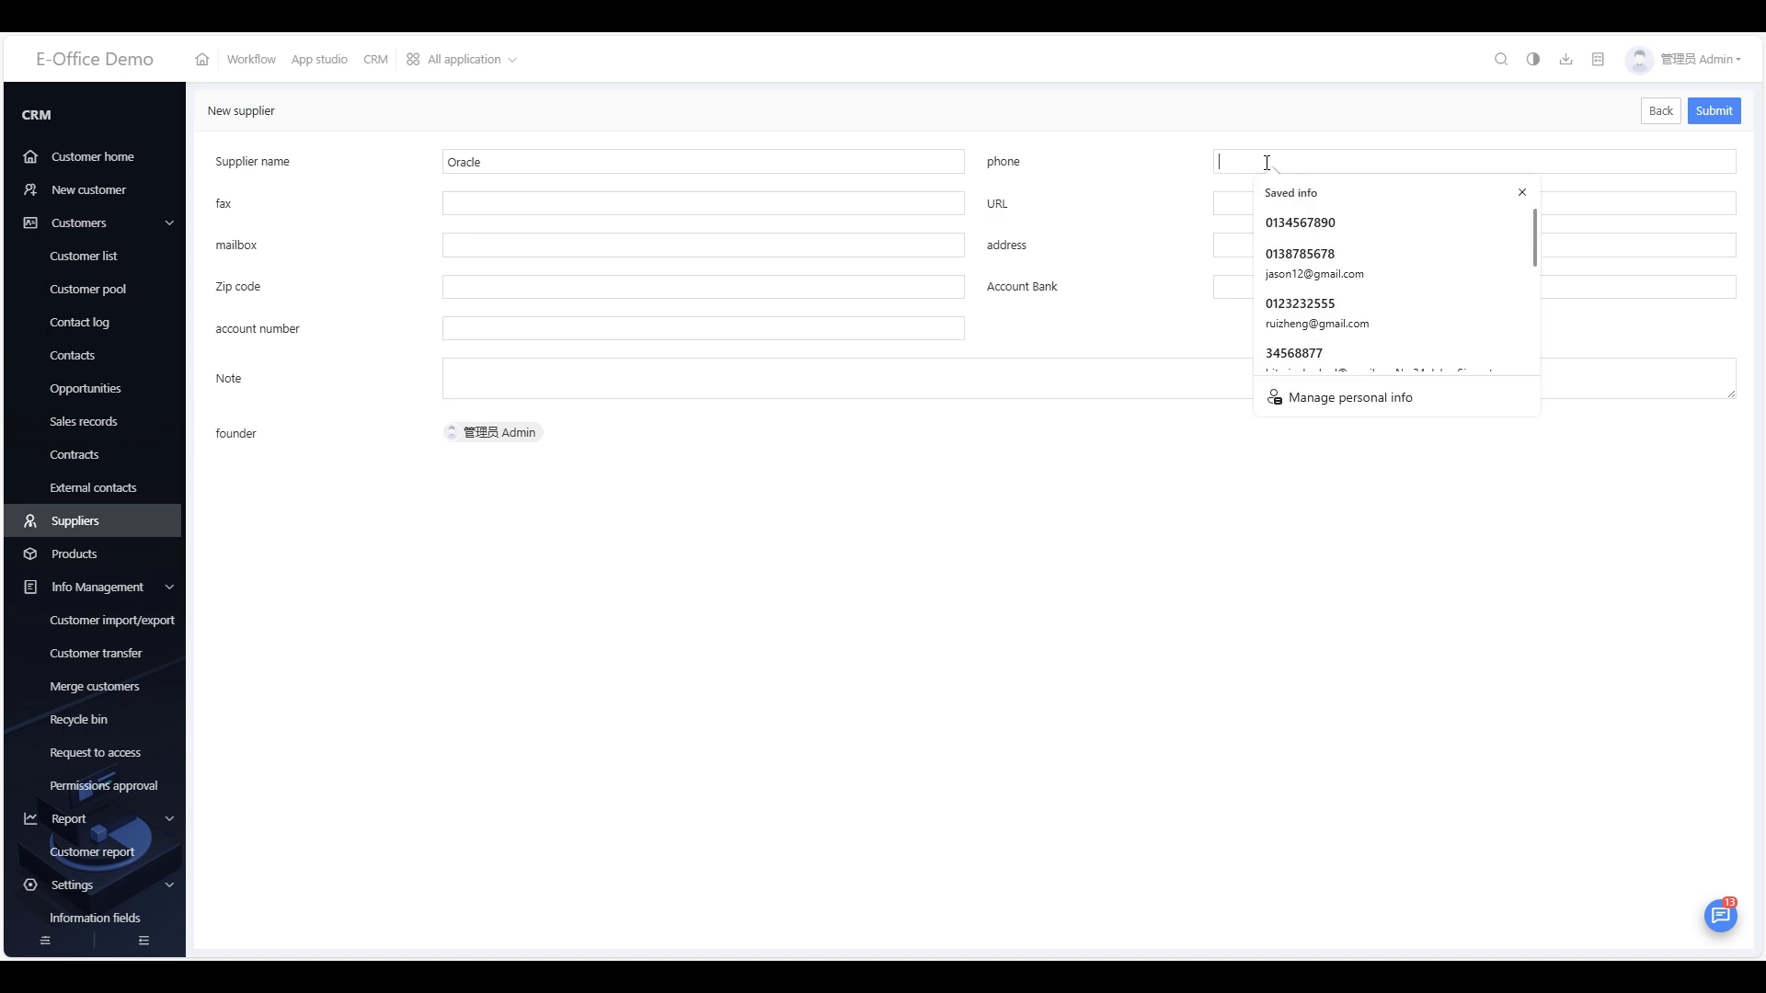
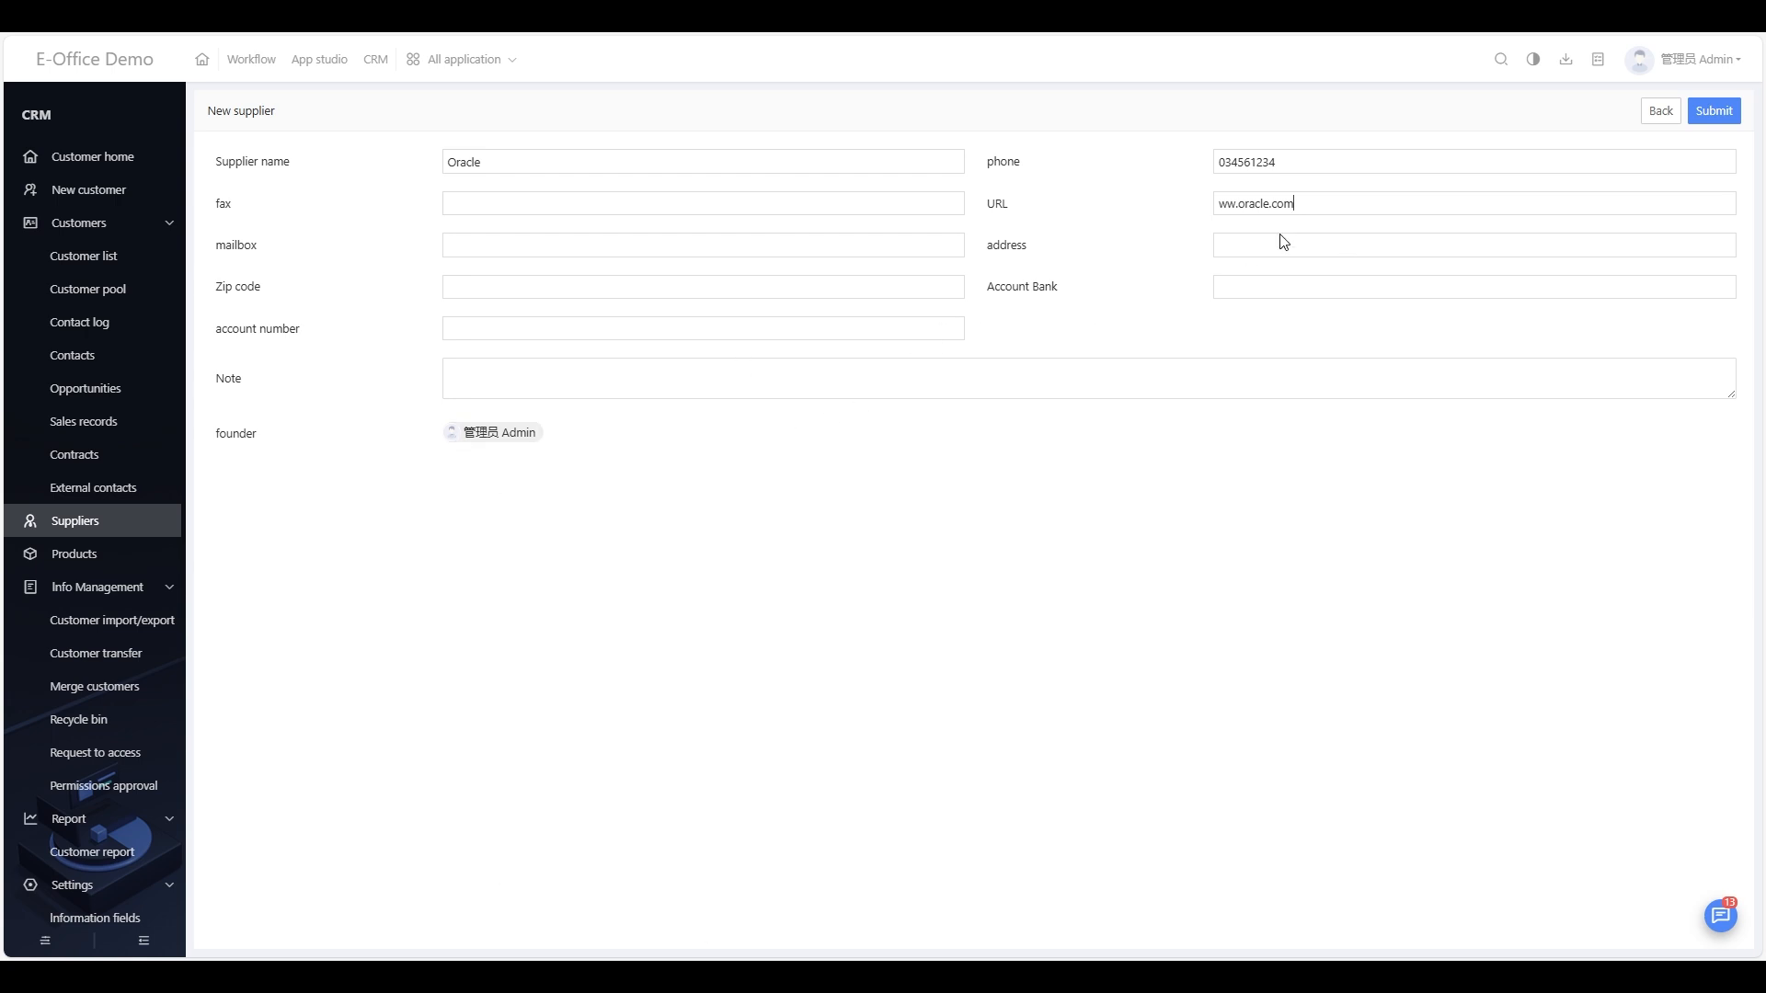
{"action": "left_click", "coordinate": [1285, 291]}
{"action": "type", "text": "Ma"}
{"action": "left_click", "coordinate": [1716, 111]}
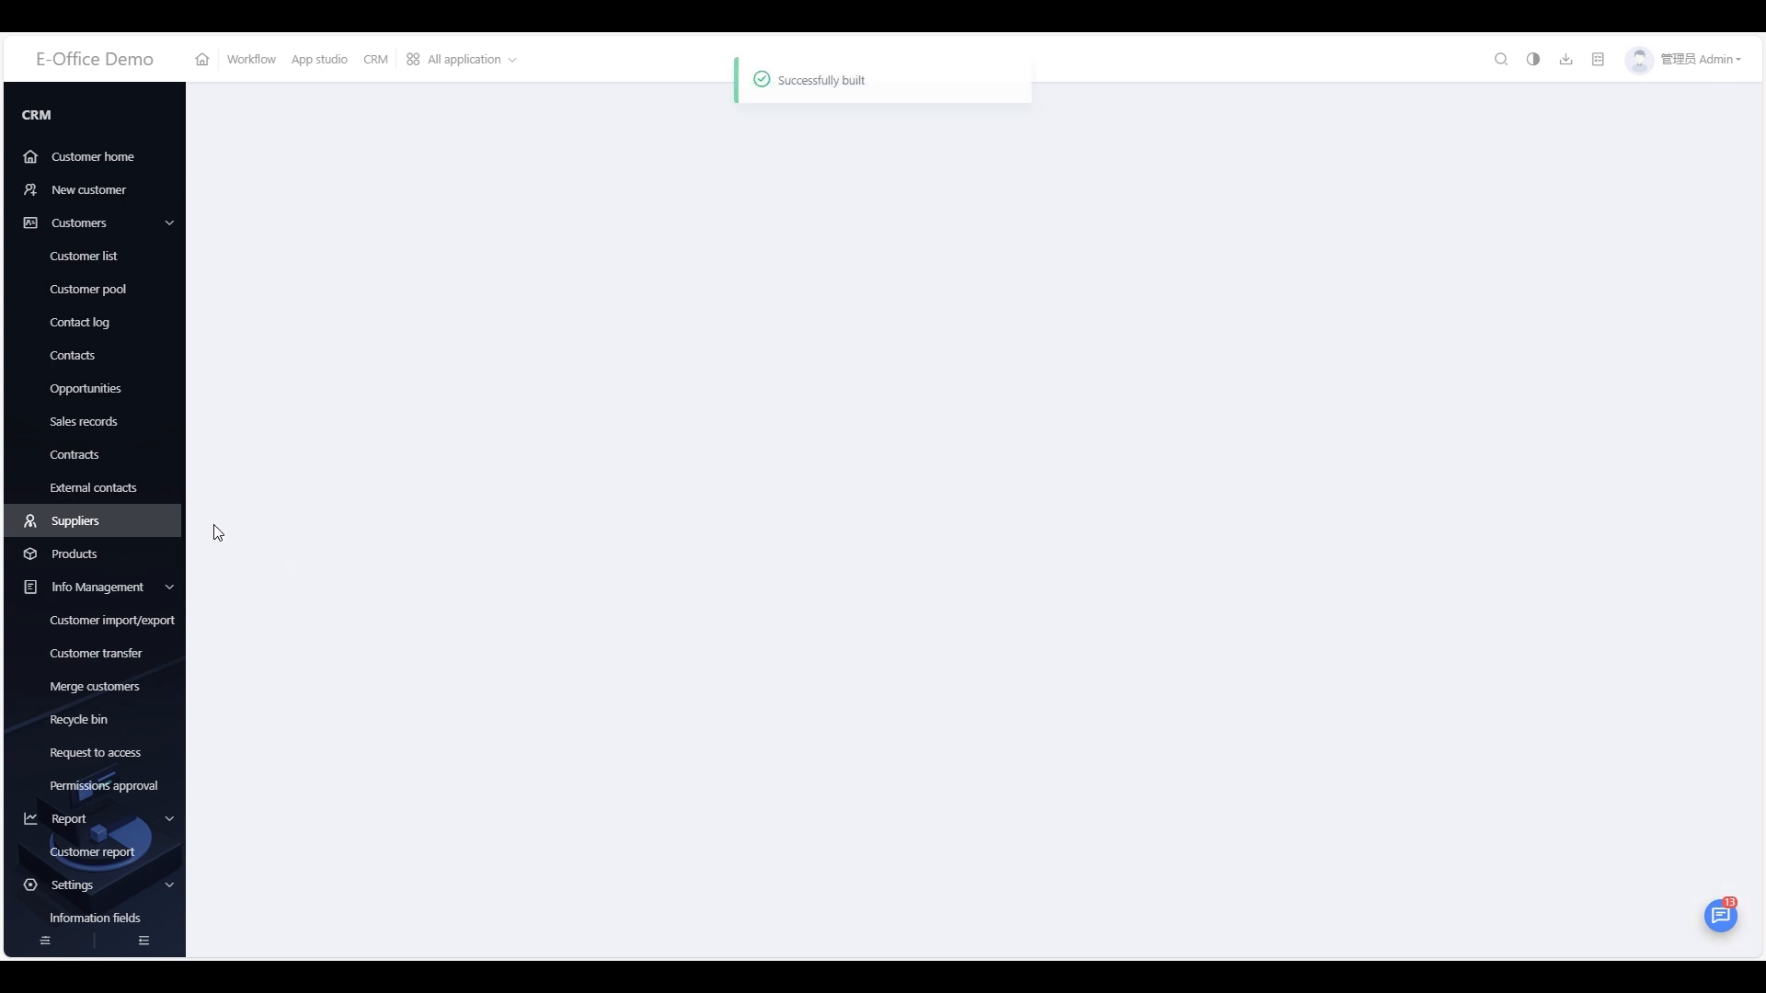
Step: Open Bitmine Berhad's details and highlight its name label, phone and mailbox
{"action": "left_click", "coordinate": [142, 524]}
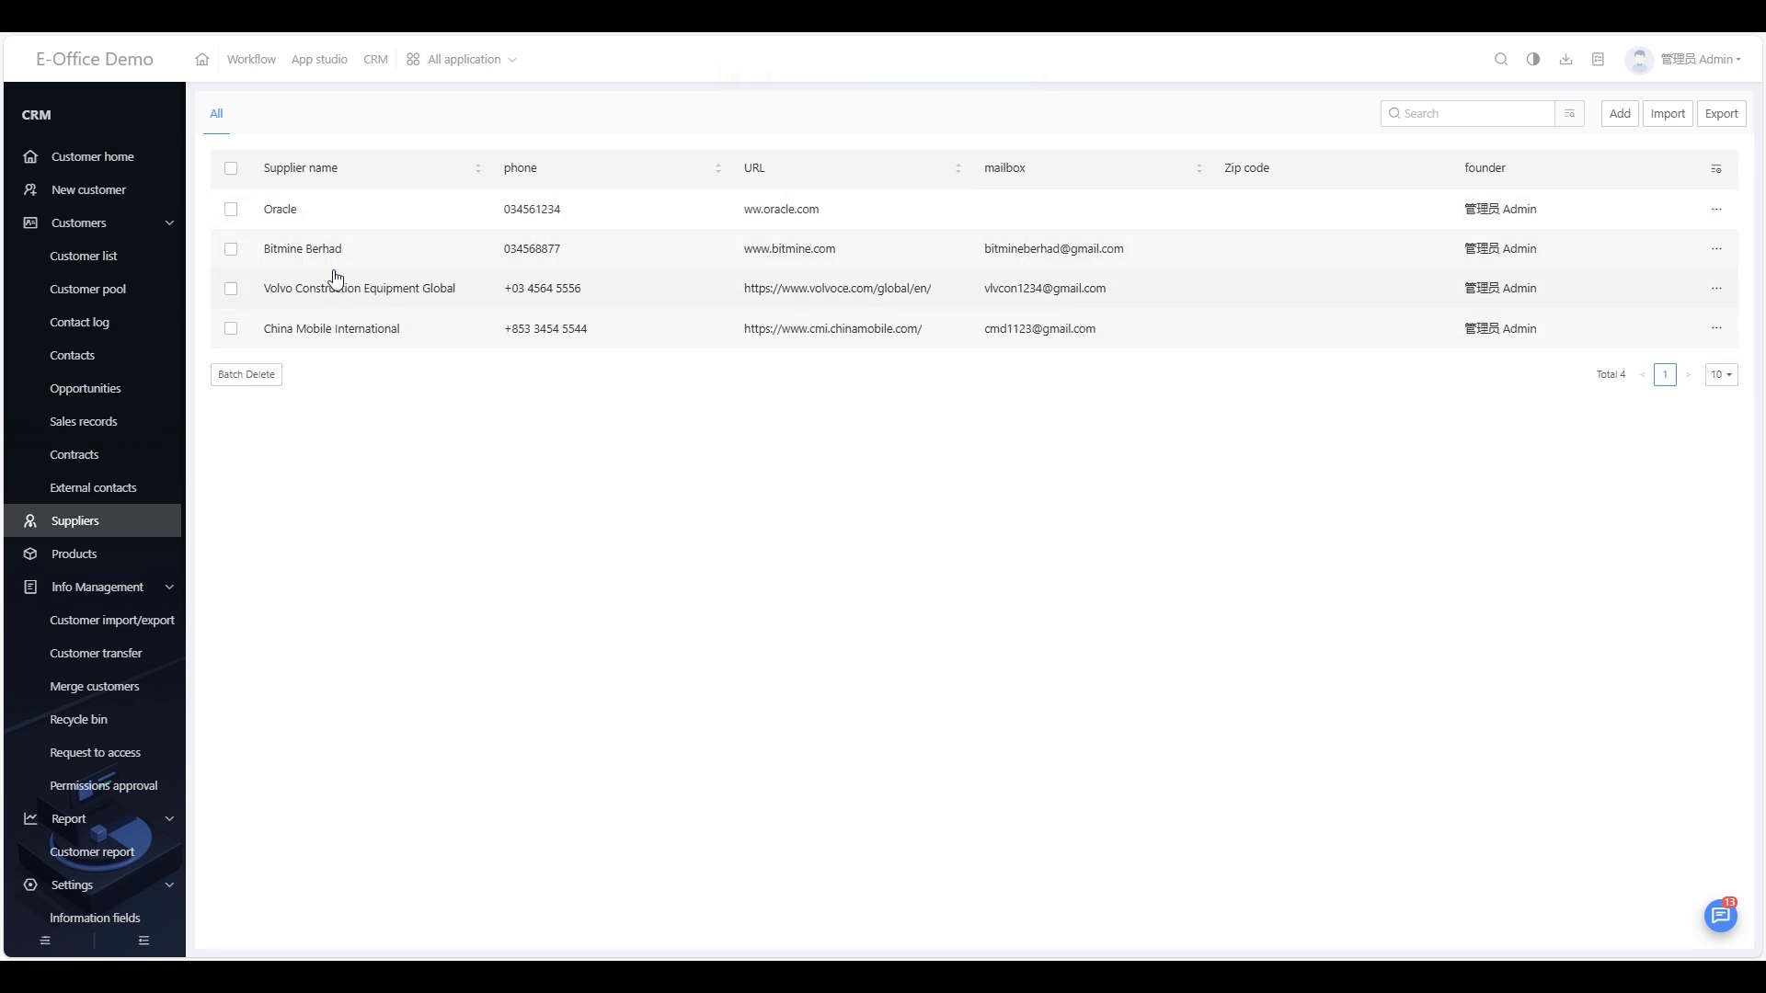
{"action": "left_click", "coordinate": [301, 248]}
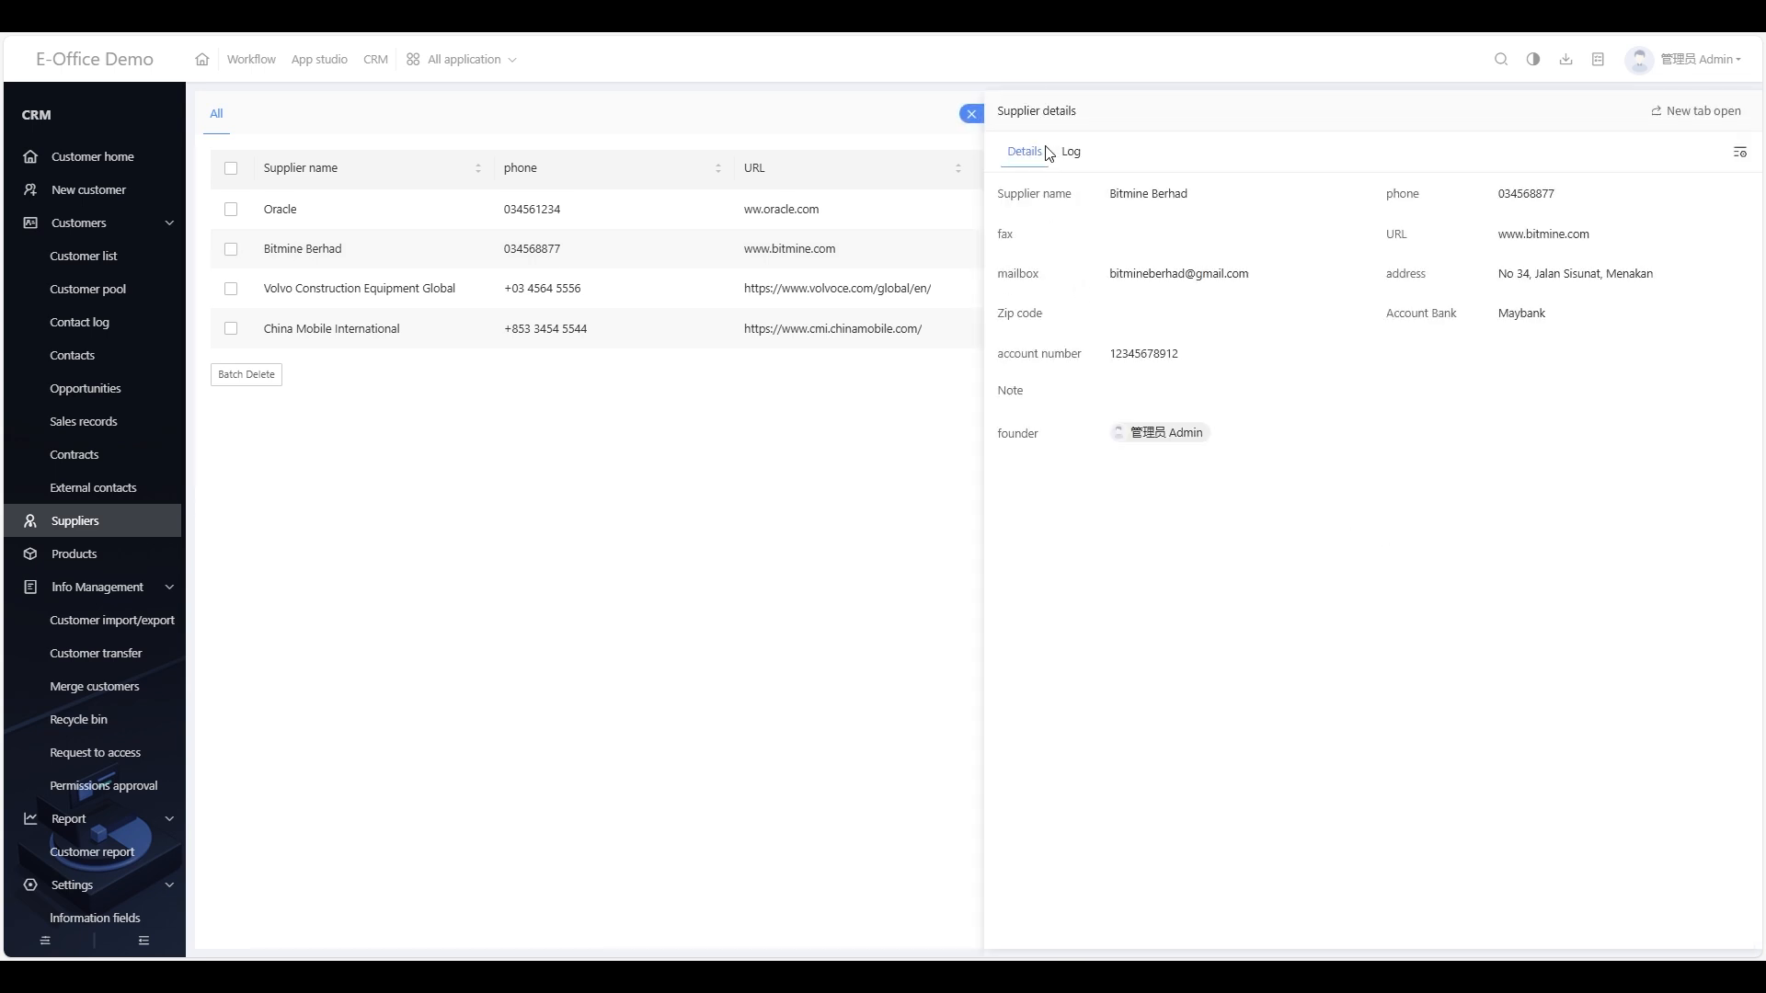
{"action": "left_click_drag", "start_coordinate": [1001, 197], "coordinate": [1114, 197]}
{"action": "left_click", "coordinate": [1116, 239]}
{"action": "left_click_drag", "start_coordinate": [1496, 197], "coordinate": [1586, 200]}
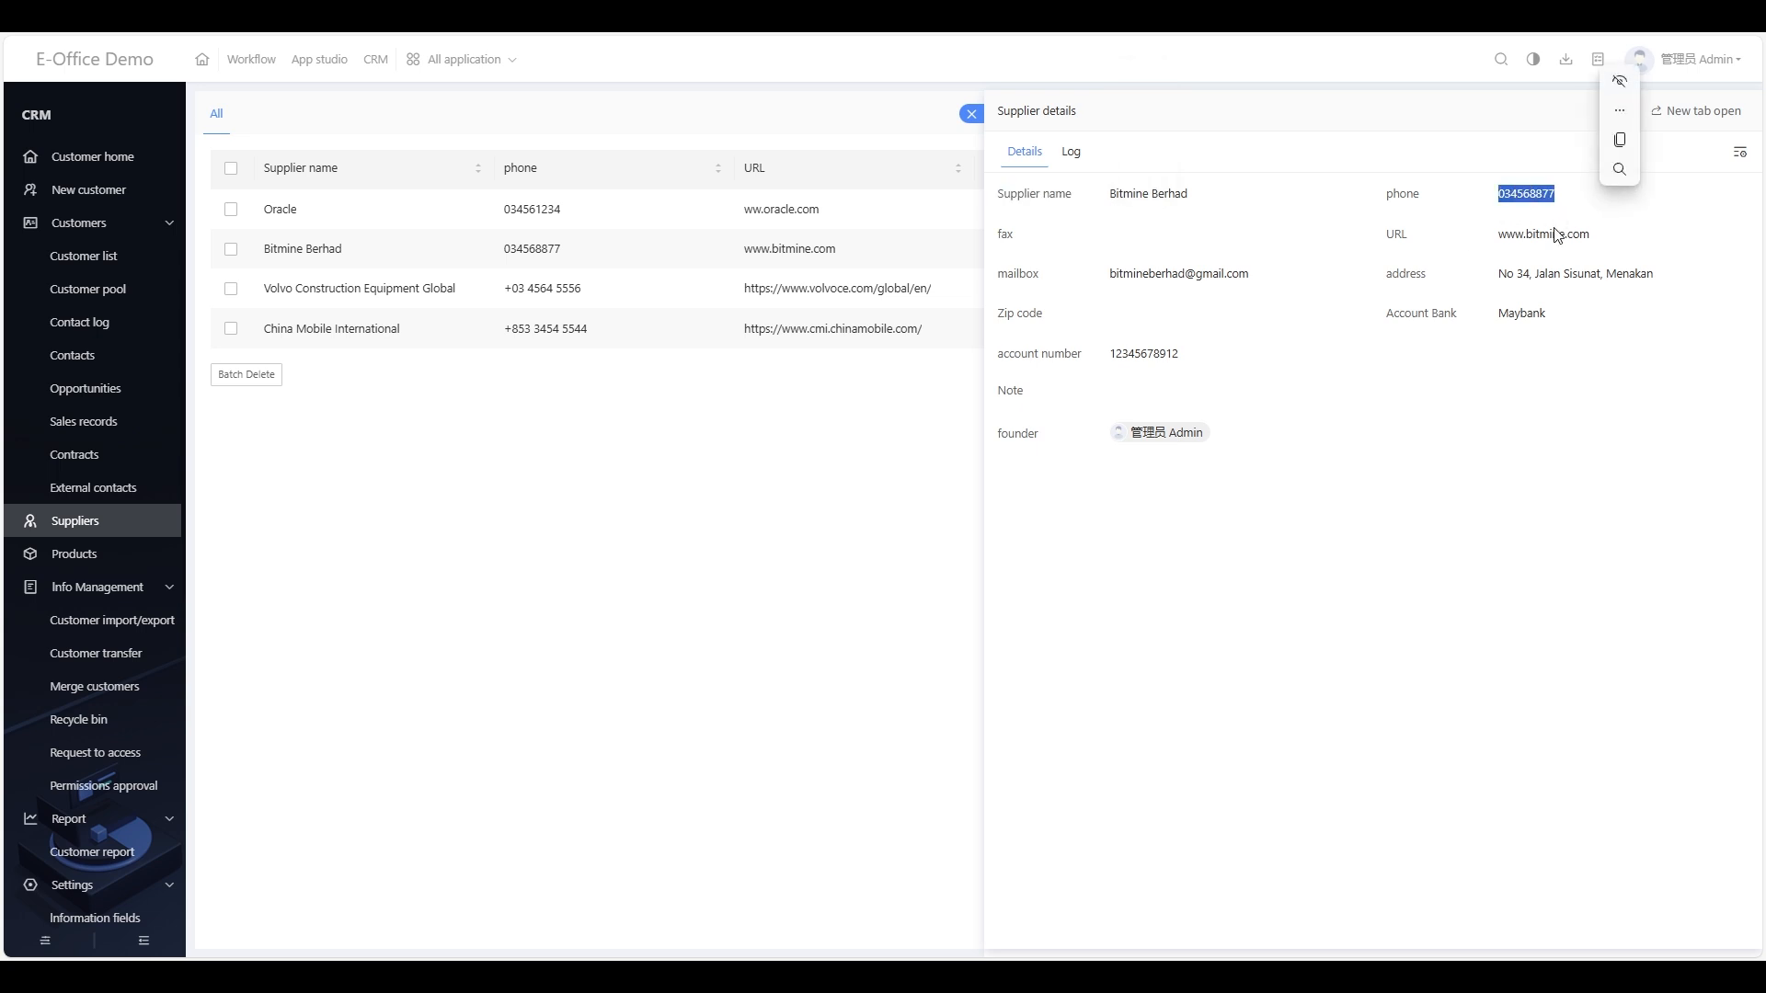
{"action": "left_click", "coordinate": [1132, 256]}
{"action": "left_click_drag", "start_coordinate": [1104, 276], "coordinate": [1309, 282]}
{"action": "left_click", "coordinate": [1292, 342]}
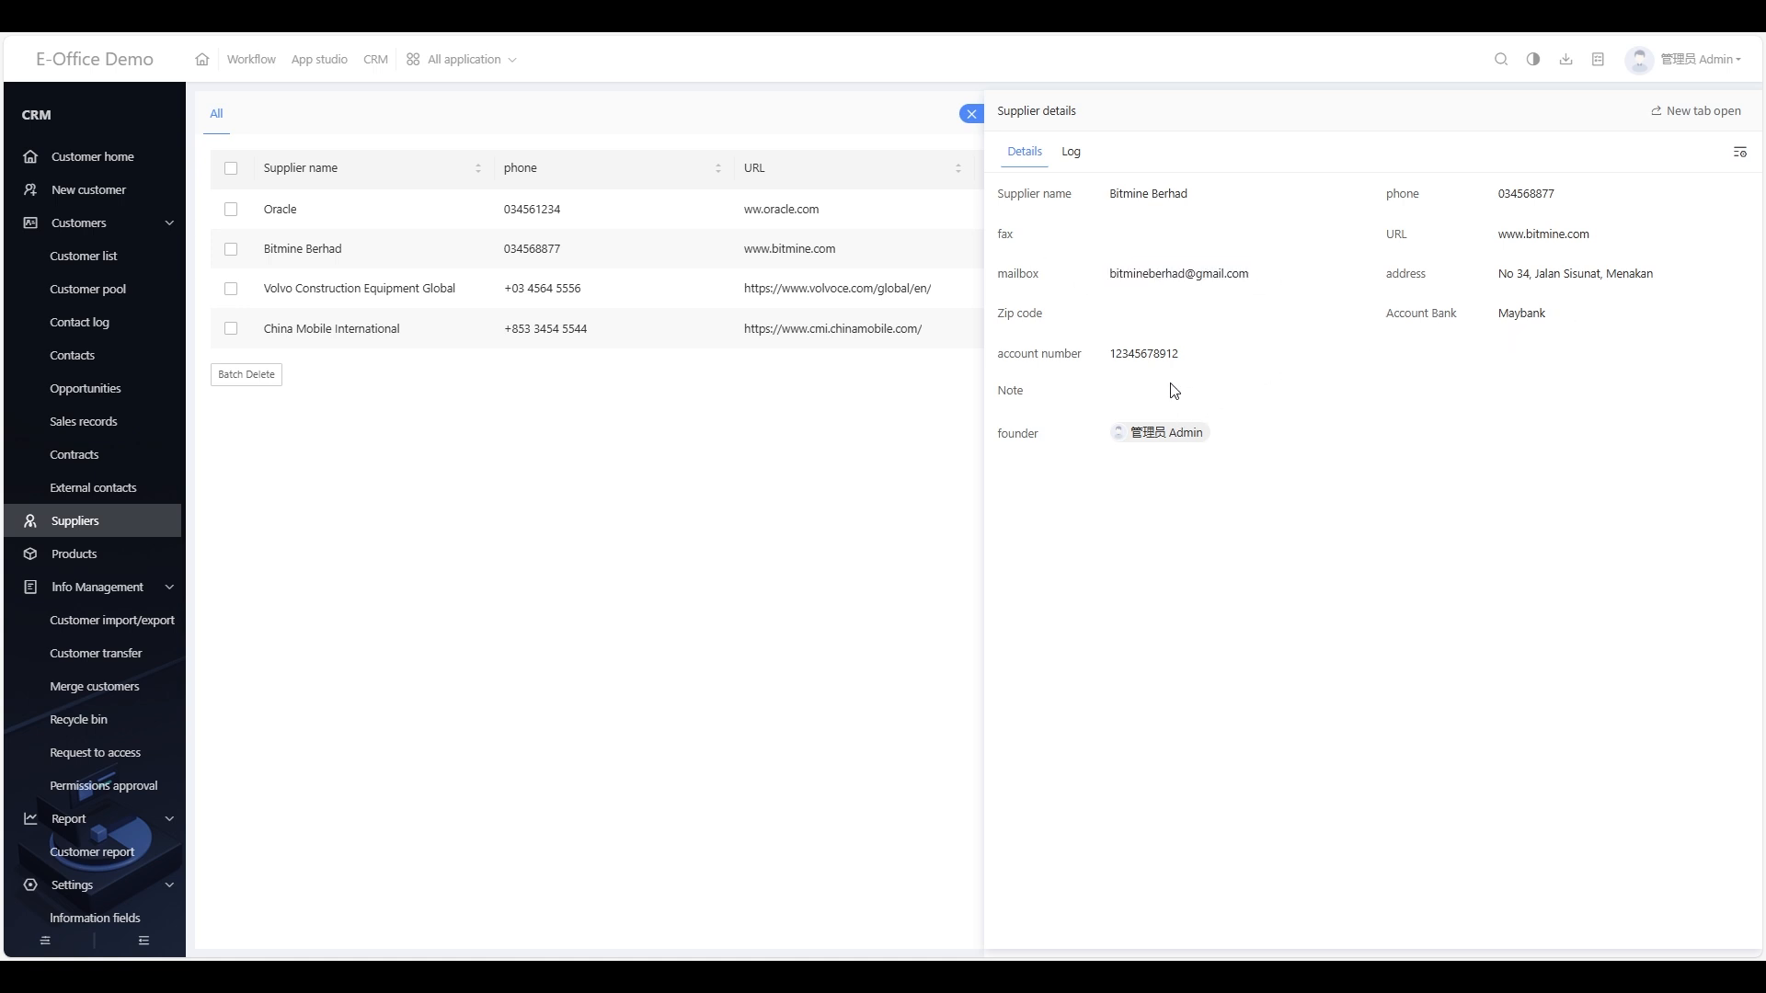
Step: View Bitmine Berhad's activity log, close the panel, and bring up Oracle's row actions
{"action": "left_click", "coordinate": [1069, 157]}
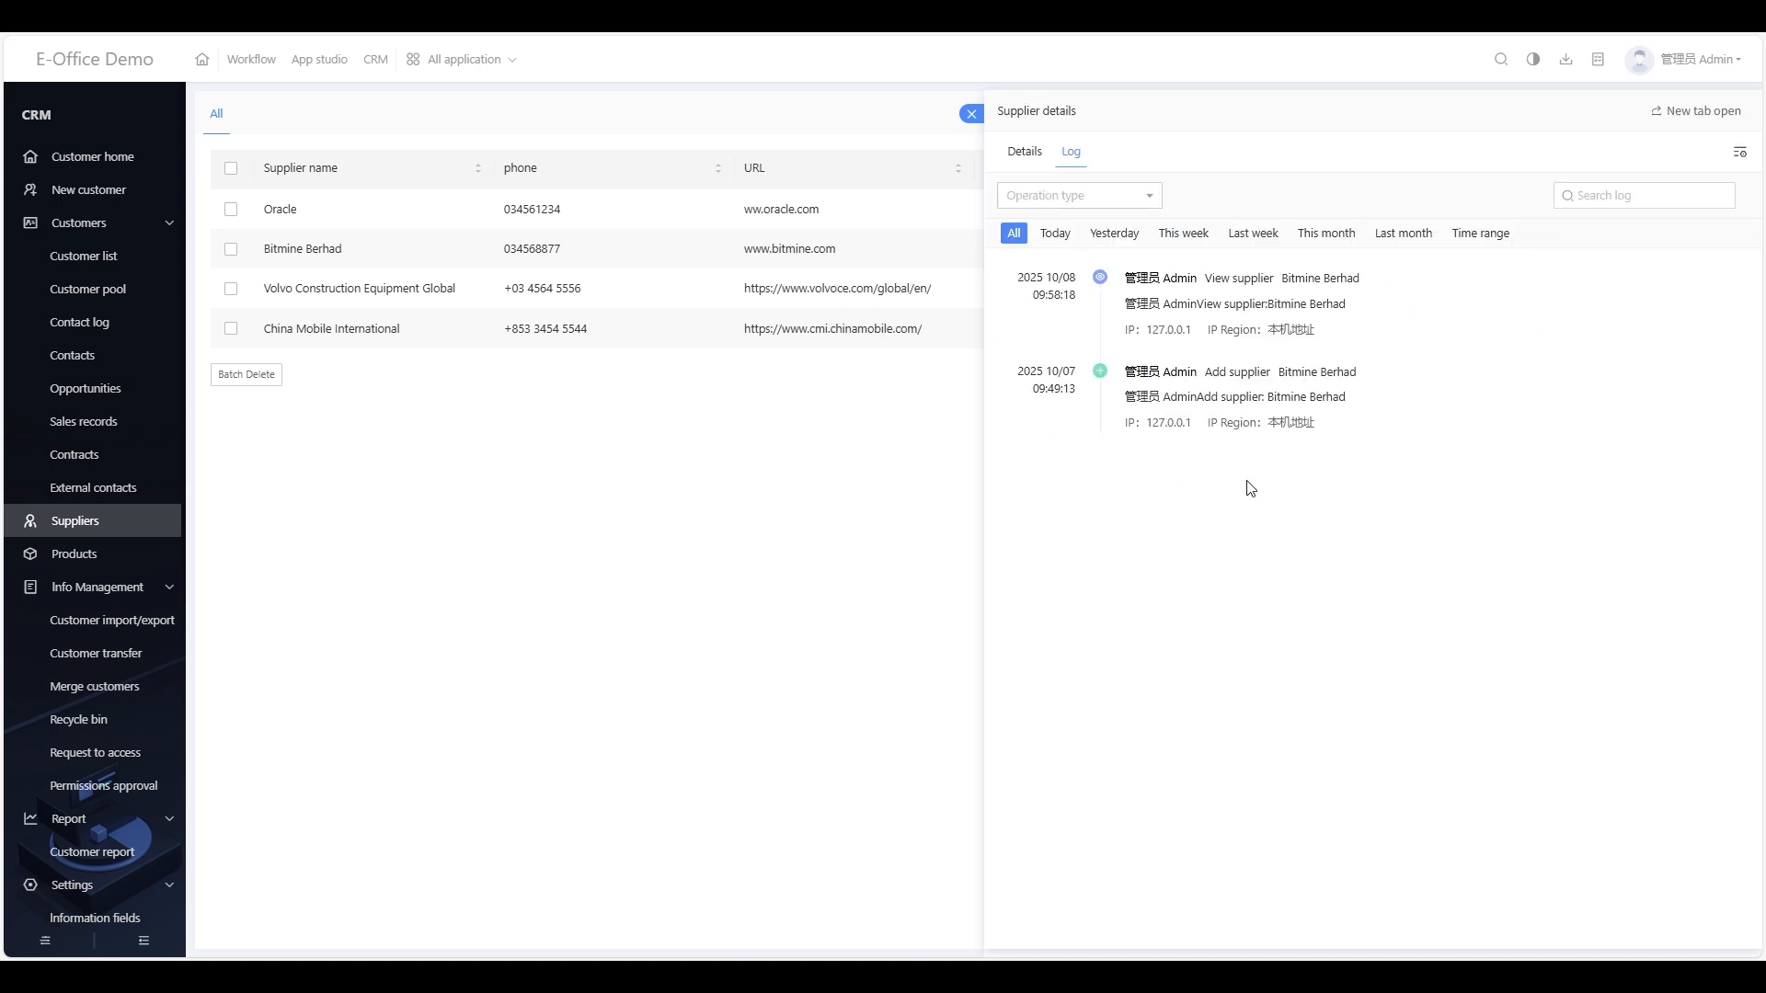
{"action": "left_click", "coordinate": [760, 485]}
{"action": "left_click", "coordinate": [1717, 209]}
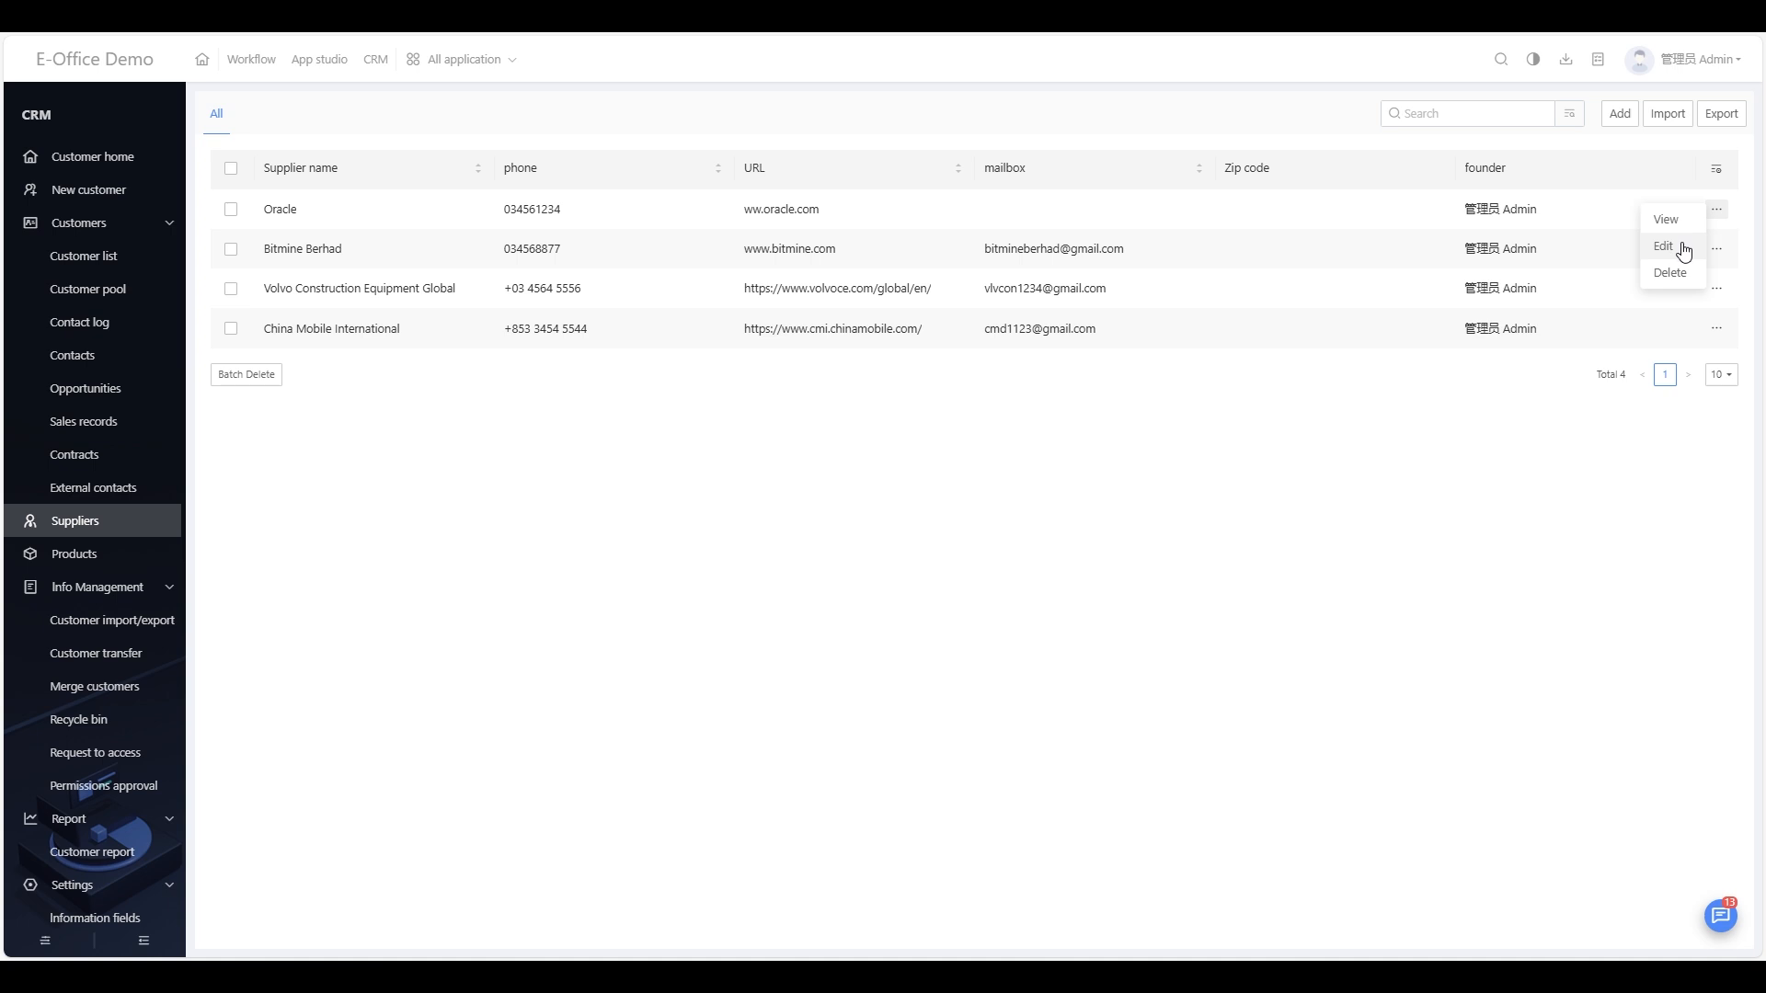
Step: Open Oracle's edit form, leave it unchanged, then open the supplier Import window
{"action": "left_click", "coordinate": [1683, 246]}
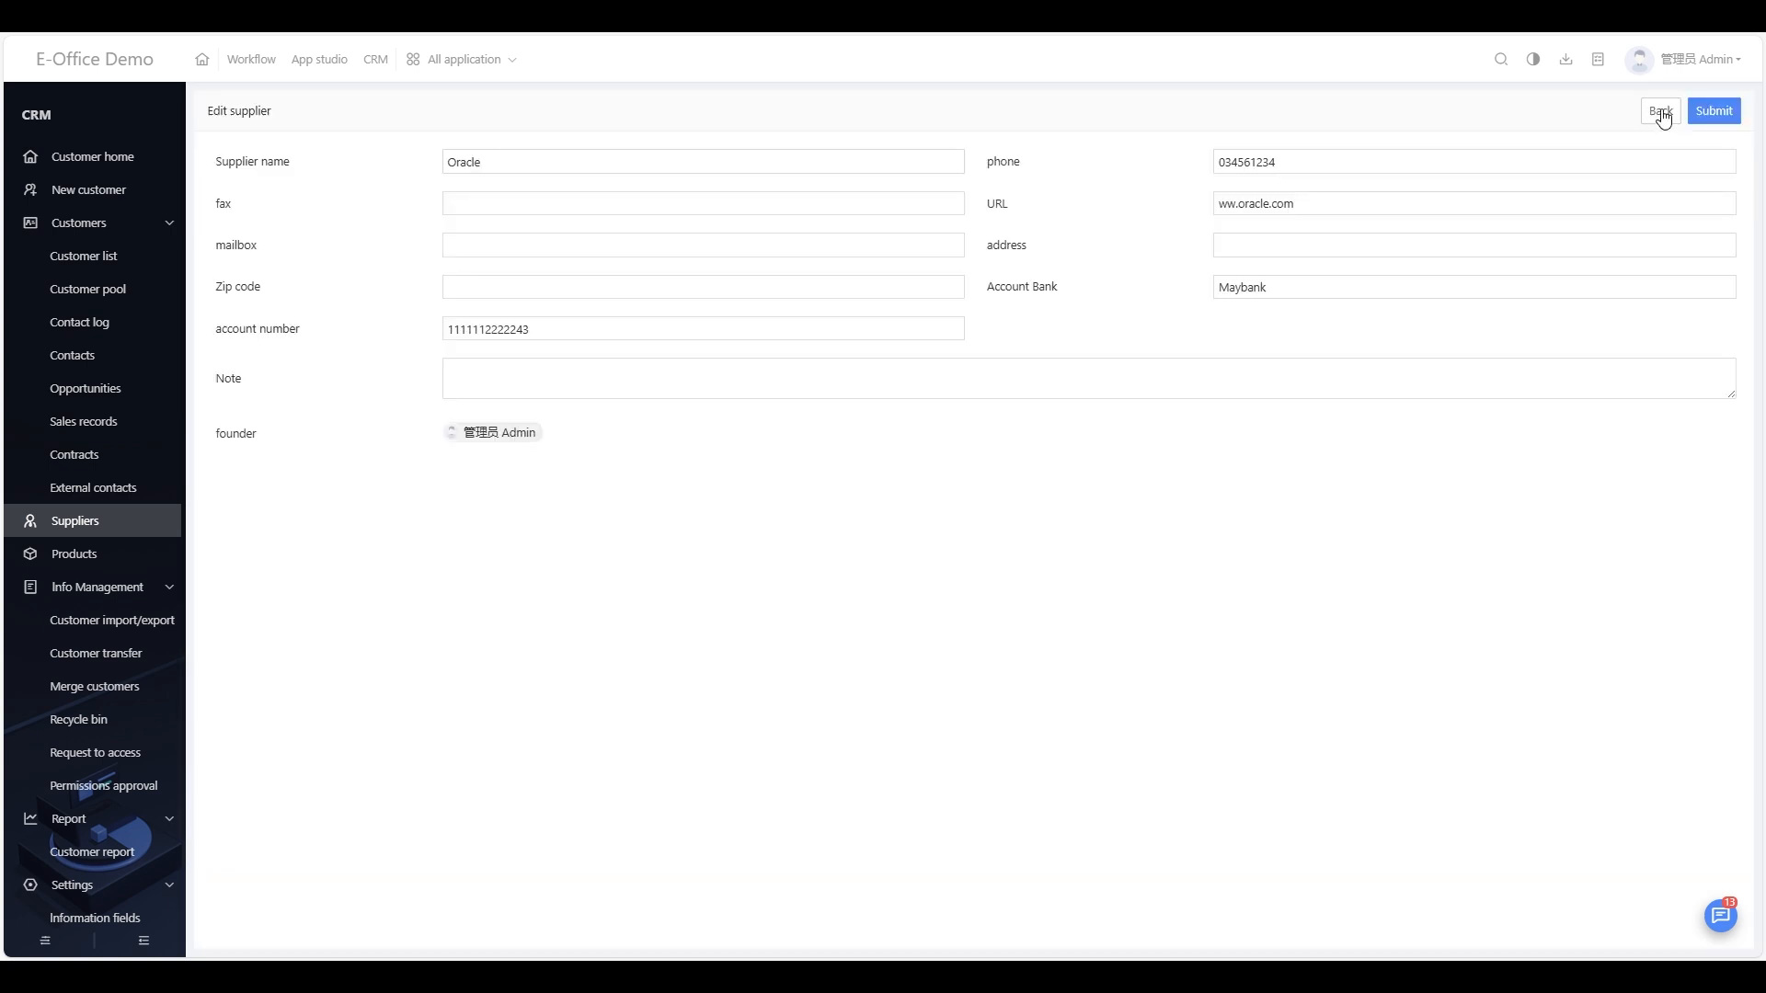
{"action": "left_click", "coordinate": [1660, 111]}
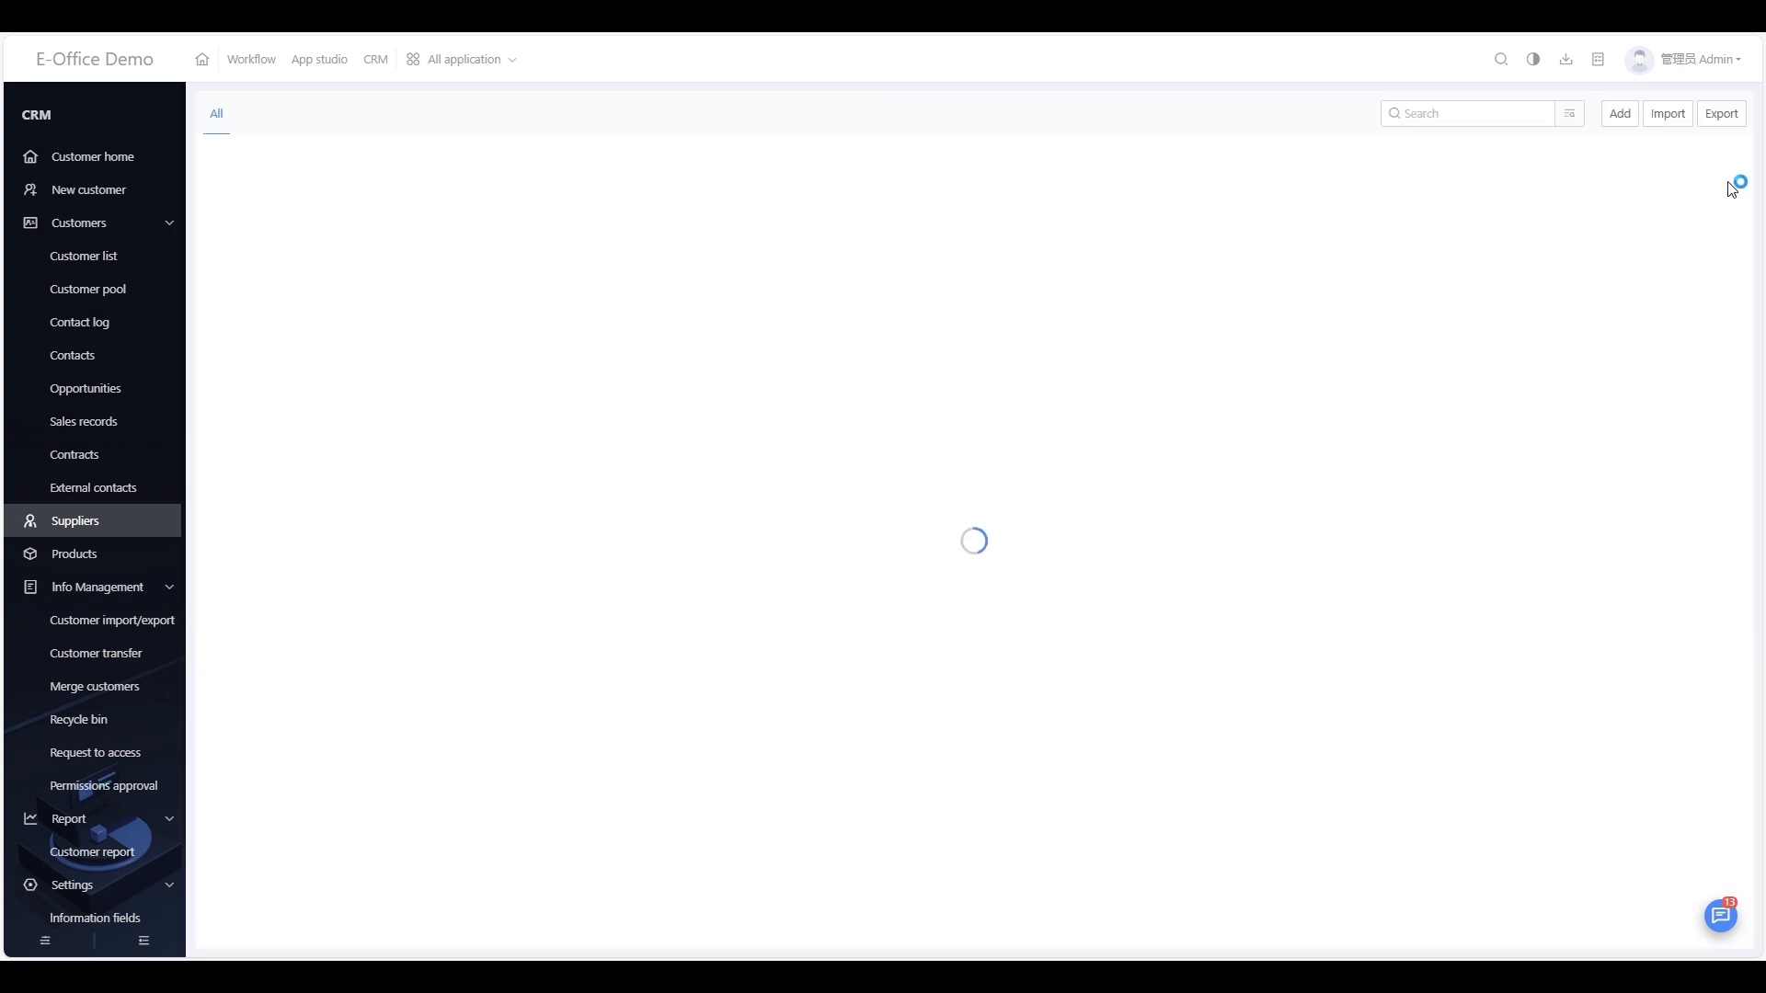
{"action": "mouse_move", "coordinate": [1717, 211]}
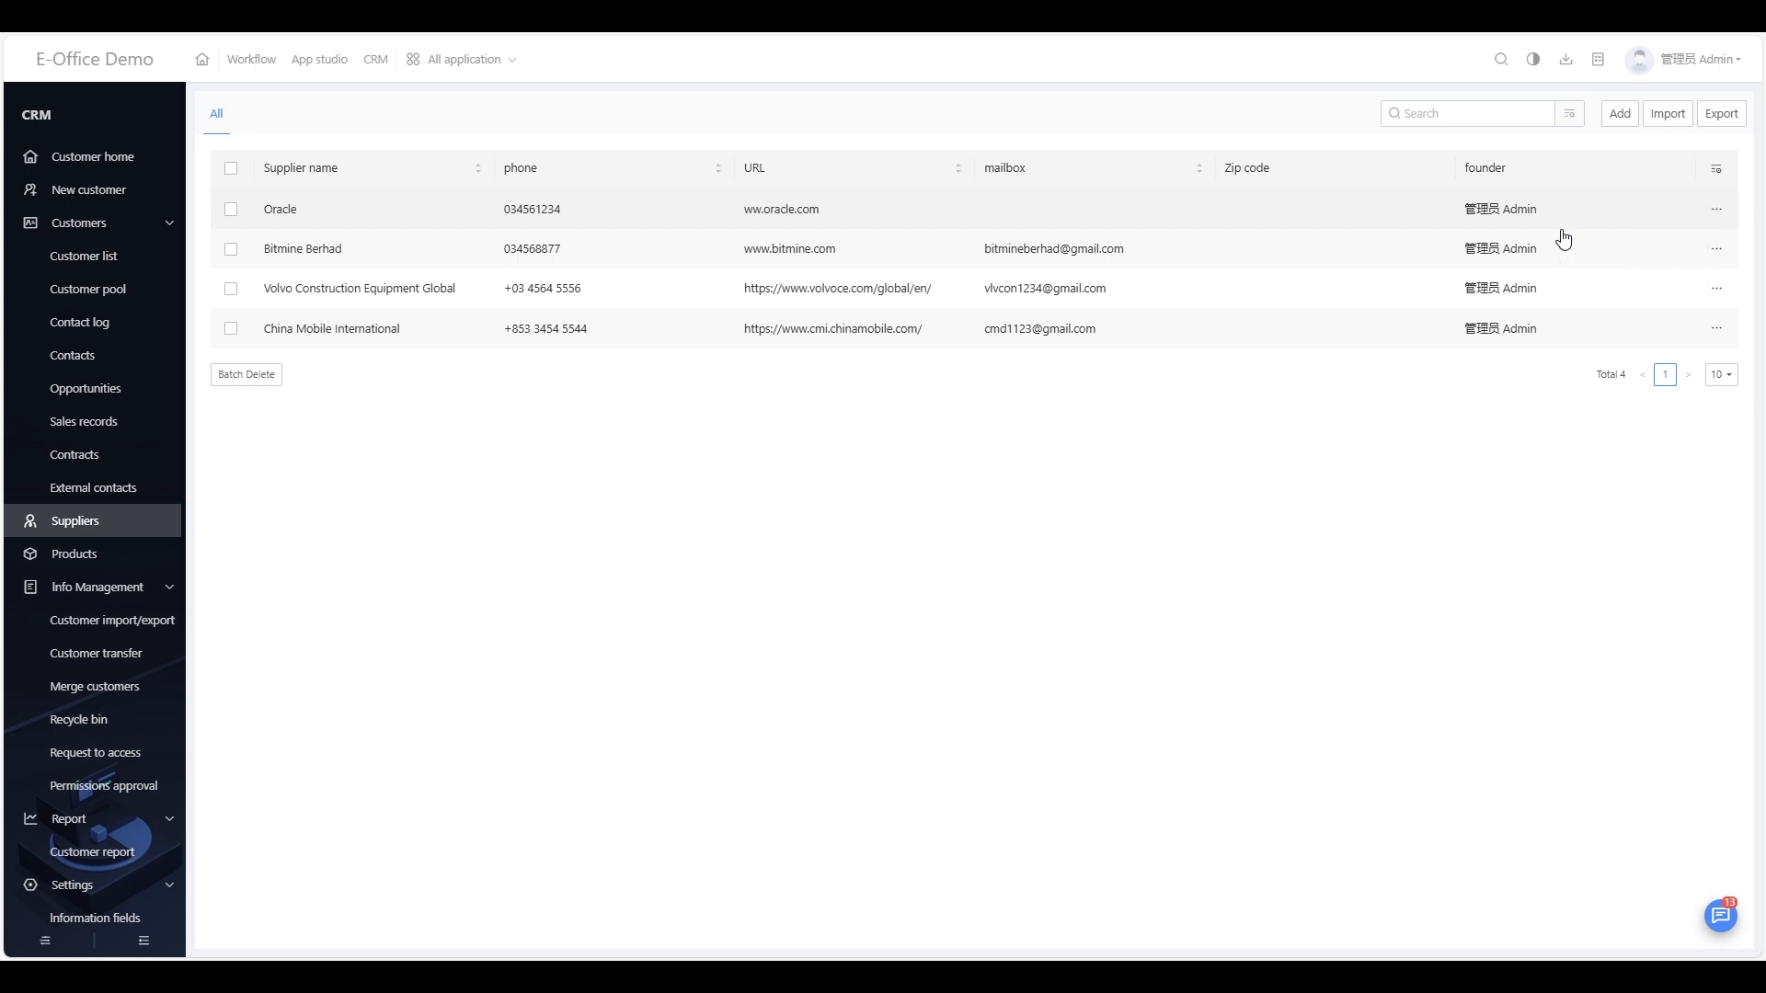
{"action": "left_click", "coordinate": [1668, 116]}
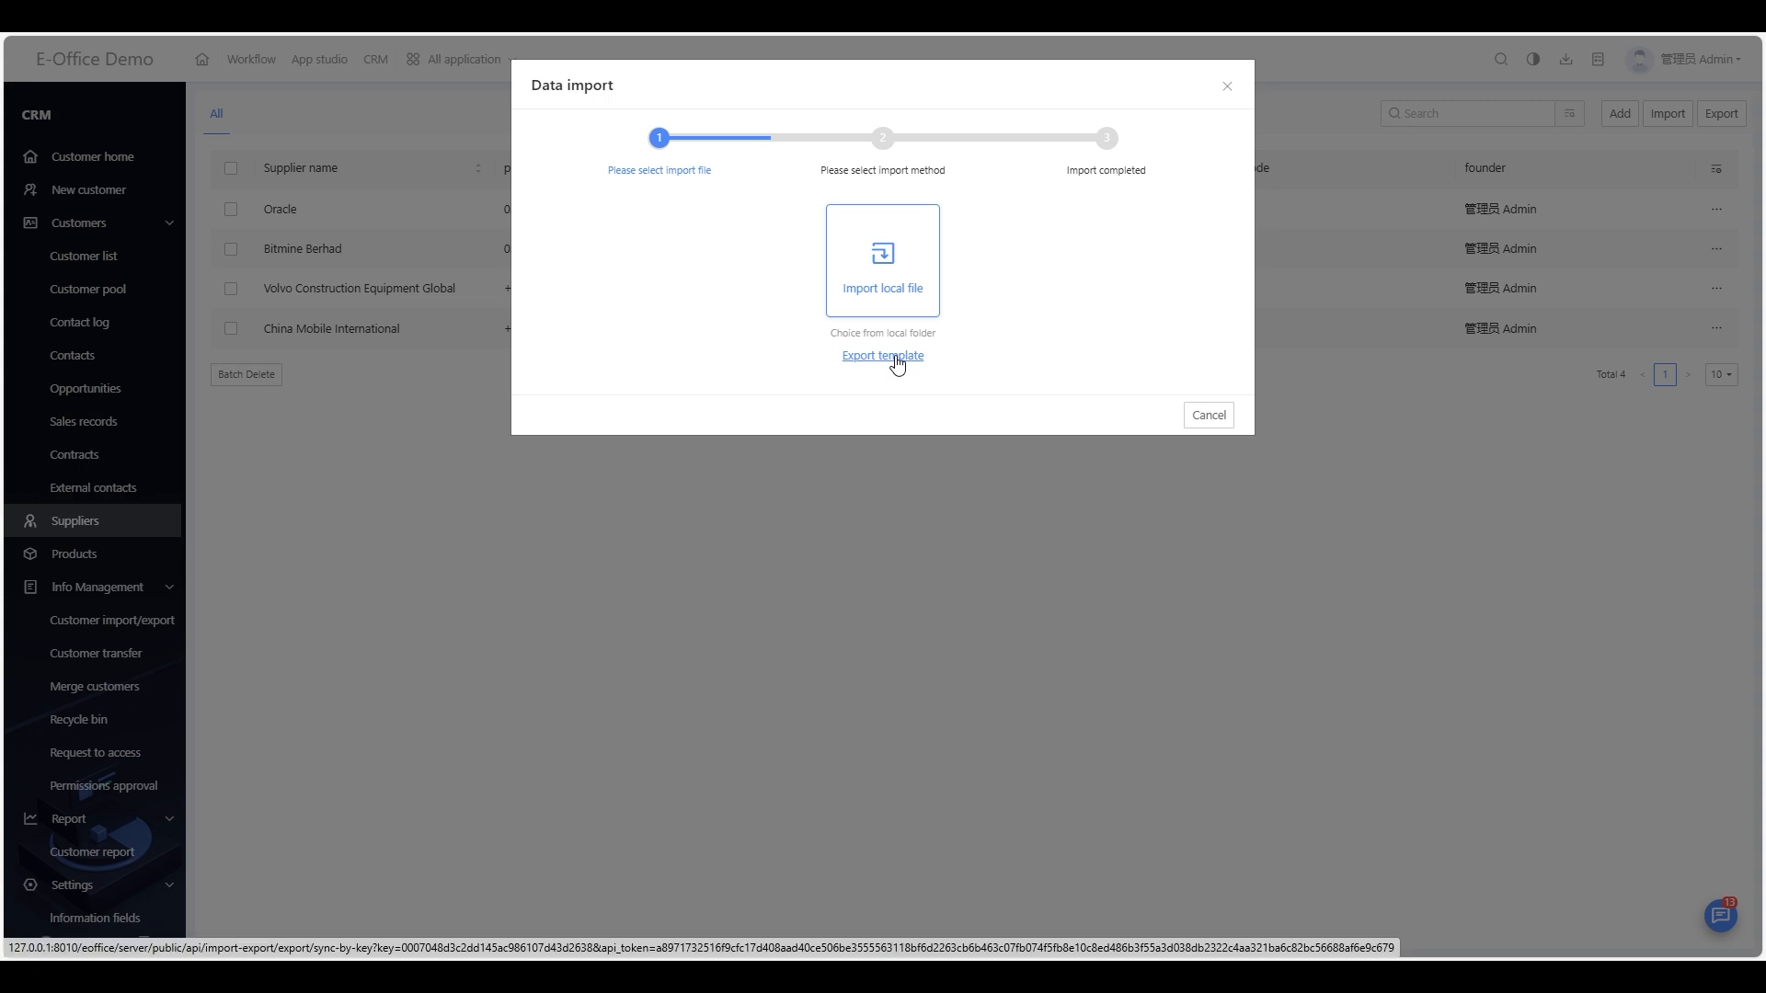
Step: Download the Customersuppliers xlsx template and maximize it in Excel
{"action": "left_click", "coordinate": [897, 359]}
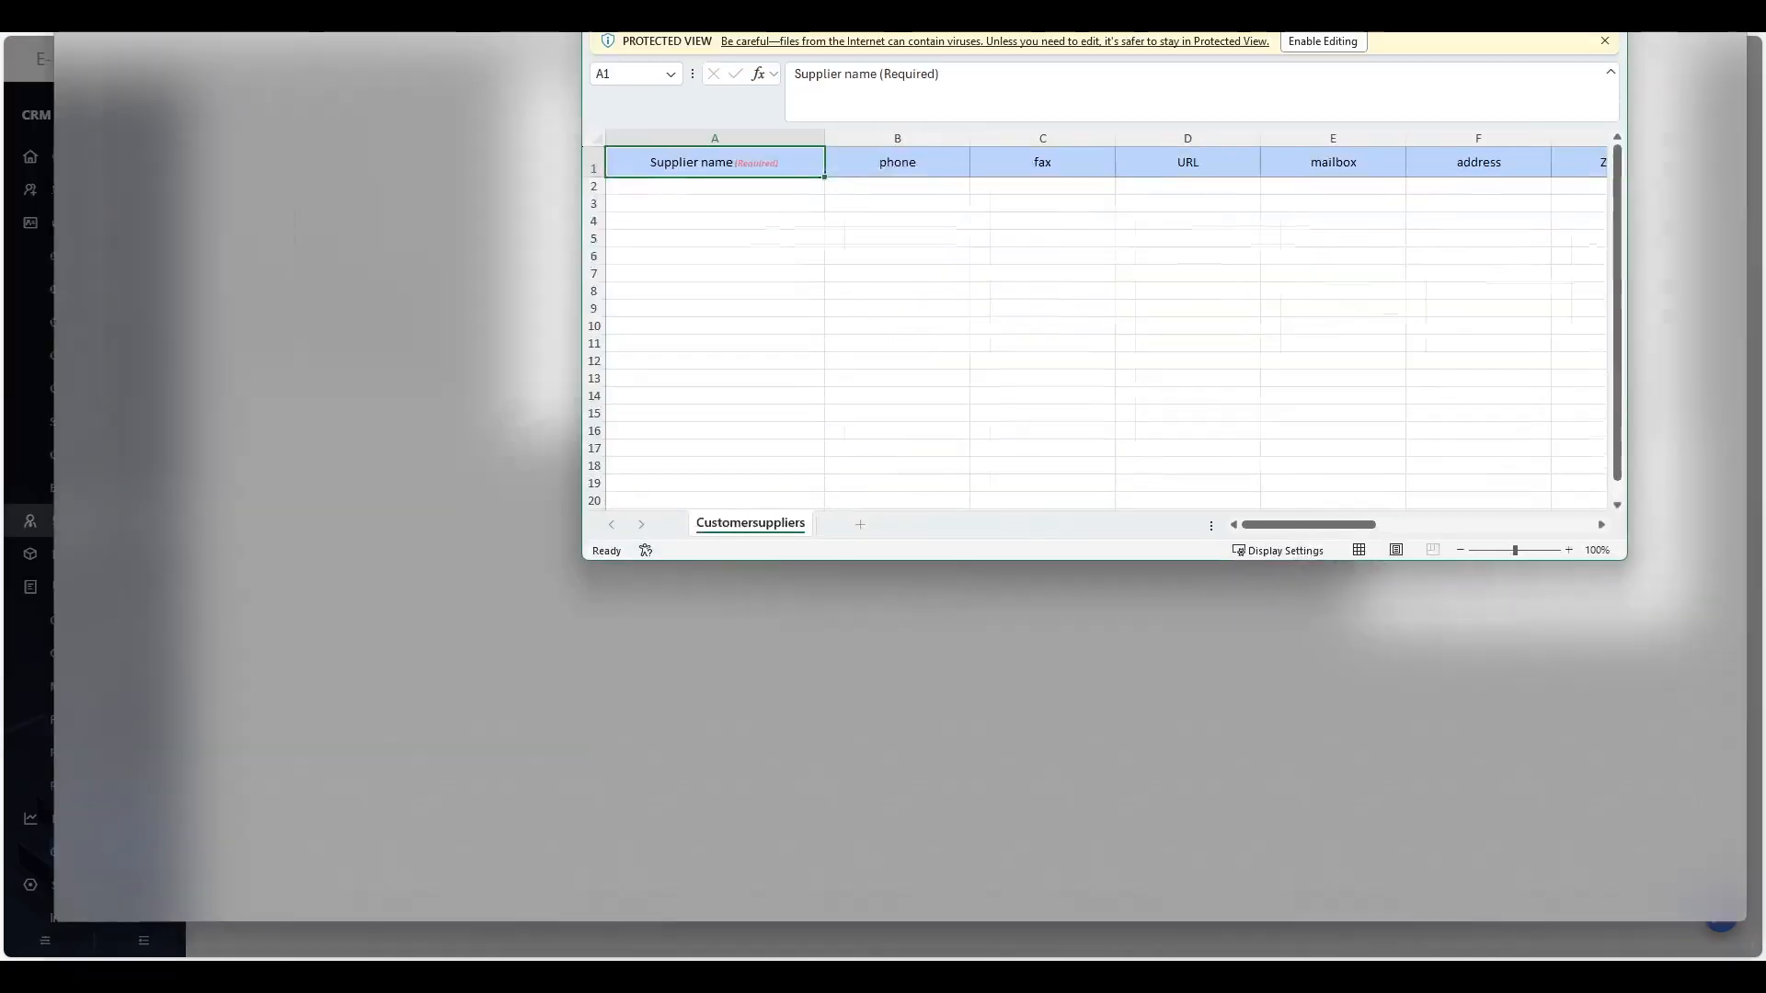
{"action": "left_click_drag", "start_coordinate": [1560, 33], "coordinate": [1532, 33]}
Step: Enable editing and enter Lockheed Martim, Airbus and AeroSpace in cells A2–A4
{"action": "left_click", "coordinate": [736, 56]}
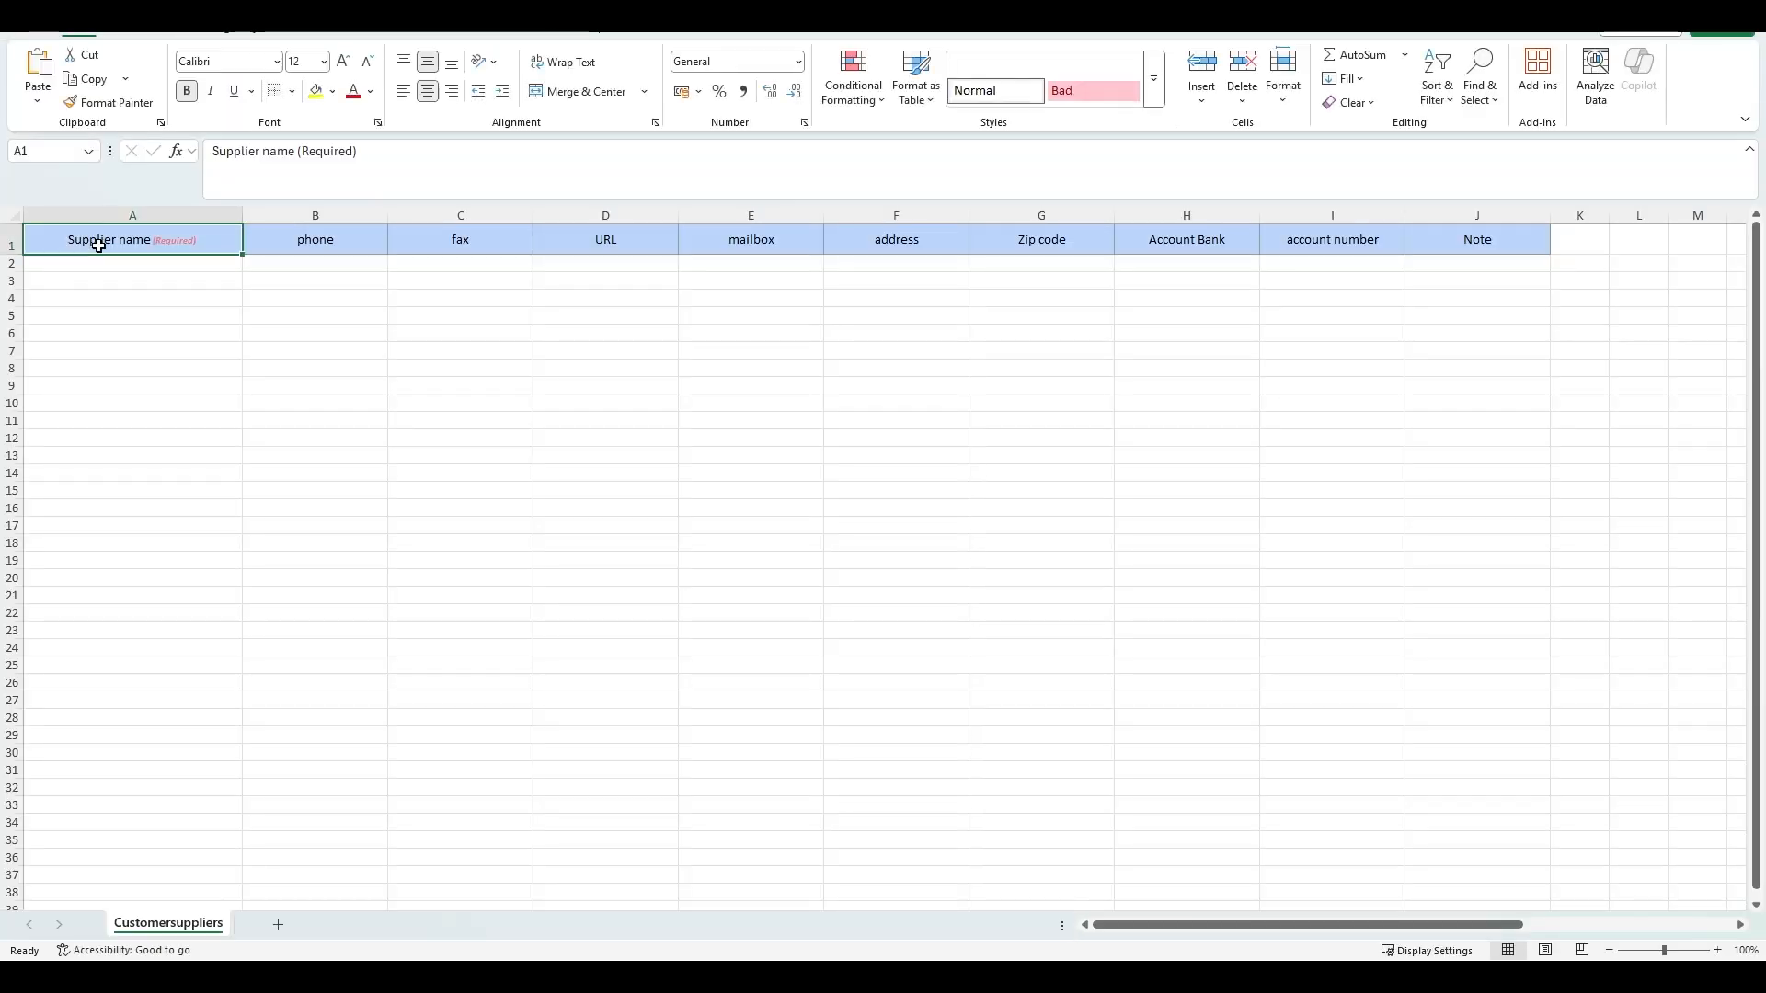
{"action": "left_click", "coordinate": [100, 261]}
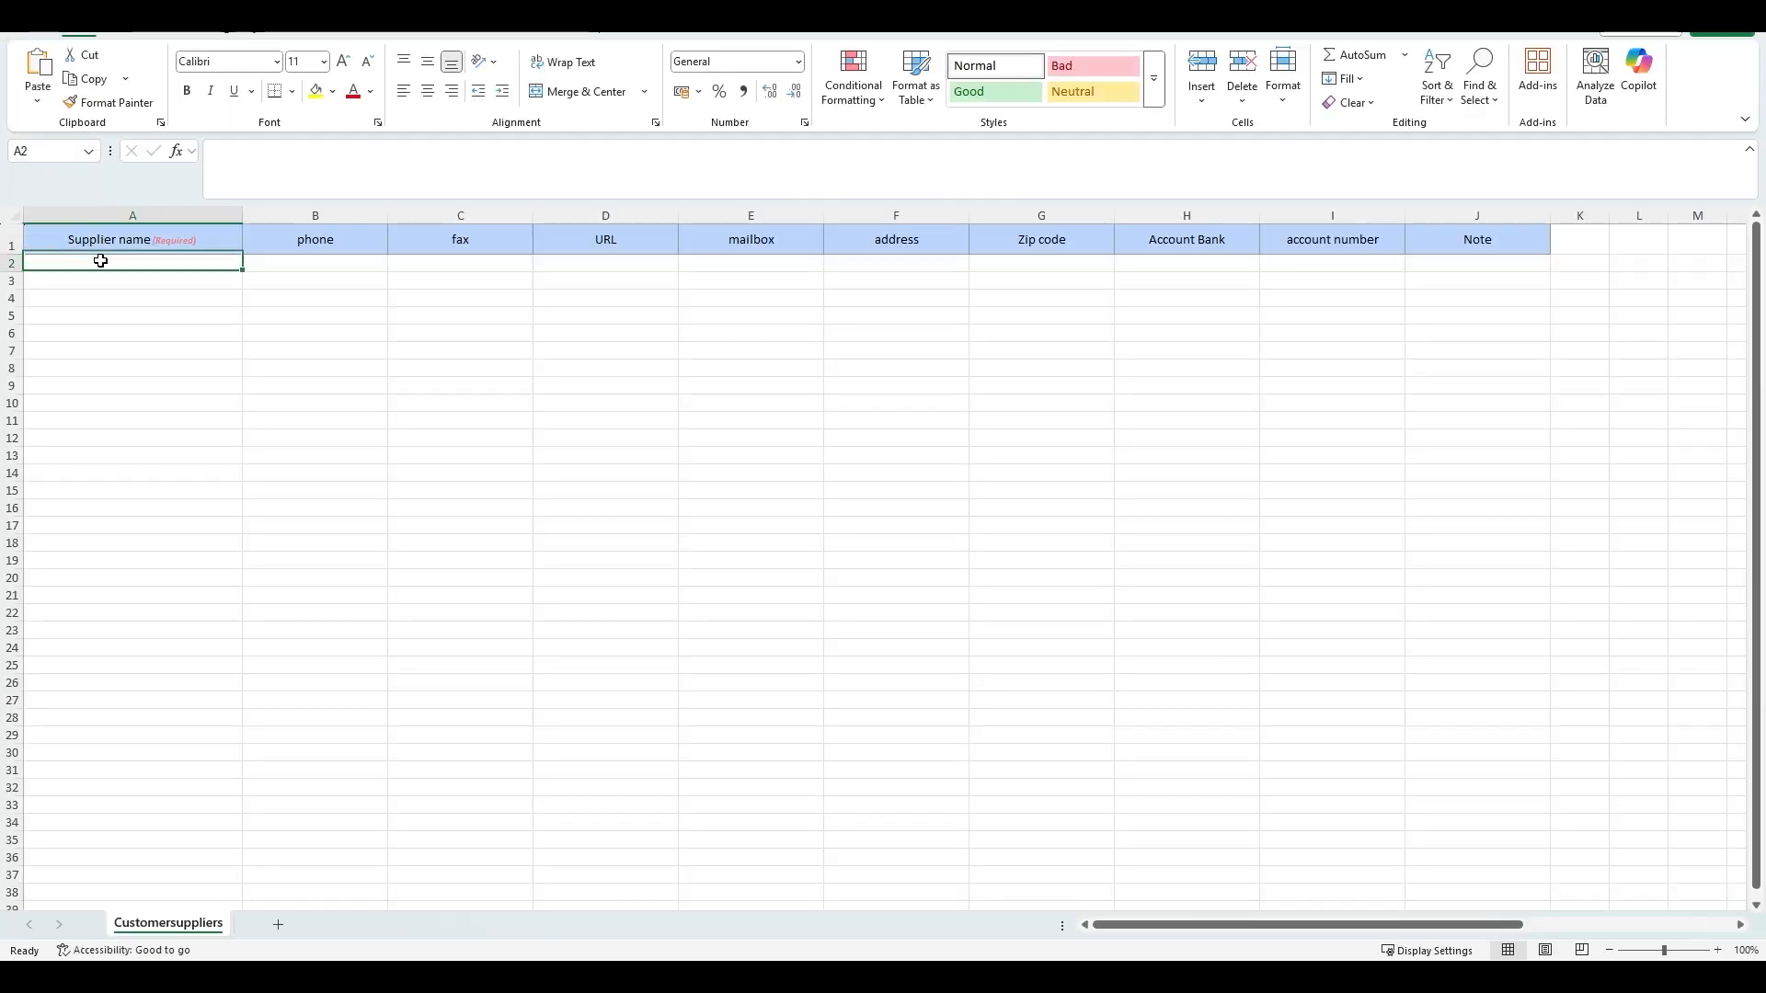
{"action": "type", "text": "Loo"}
{"action": "key", "text": "BackSpace"}
{"action": "key", "text": "BackSpace"}
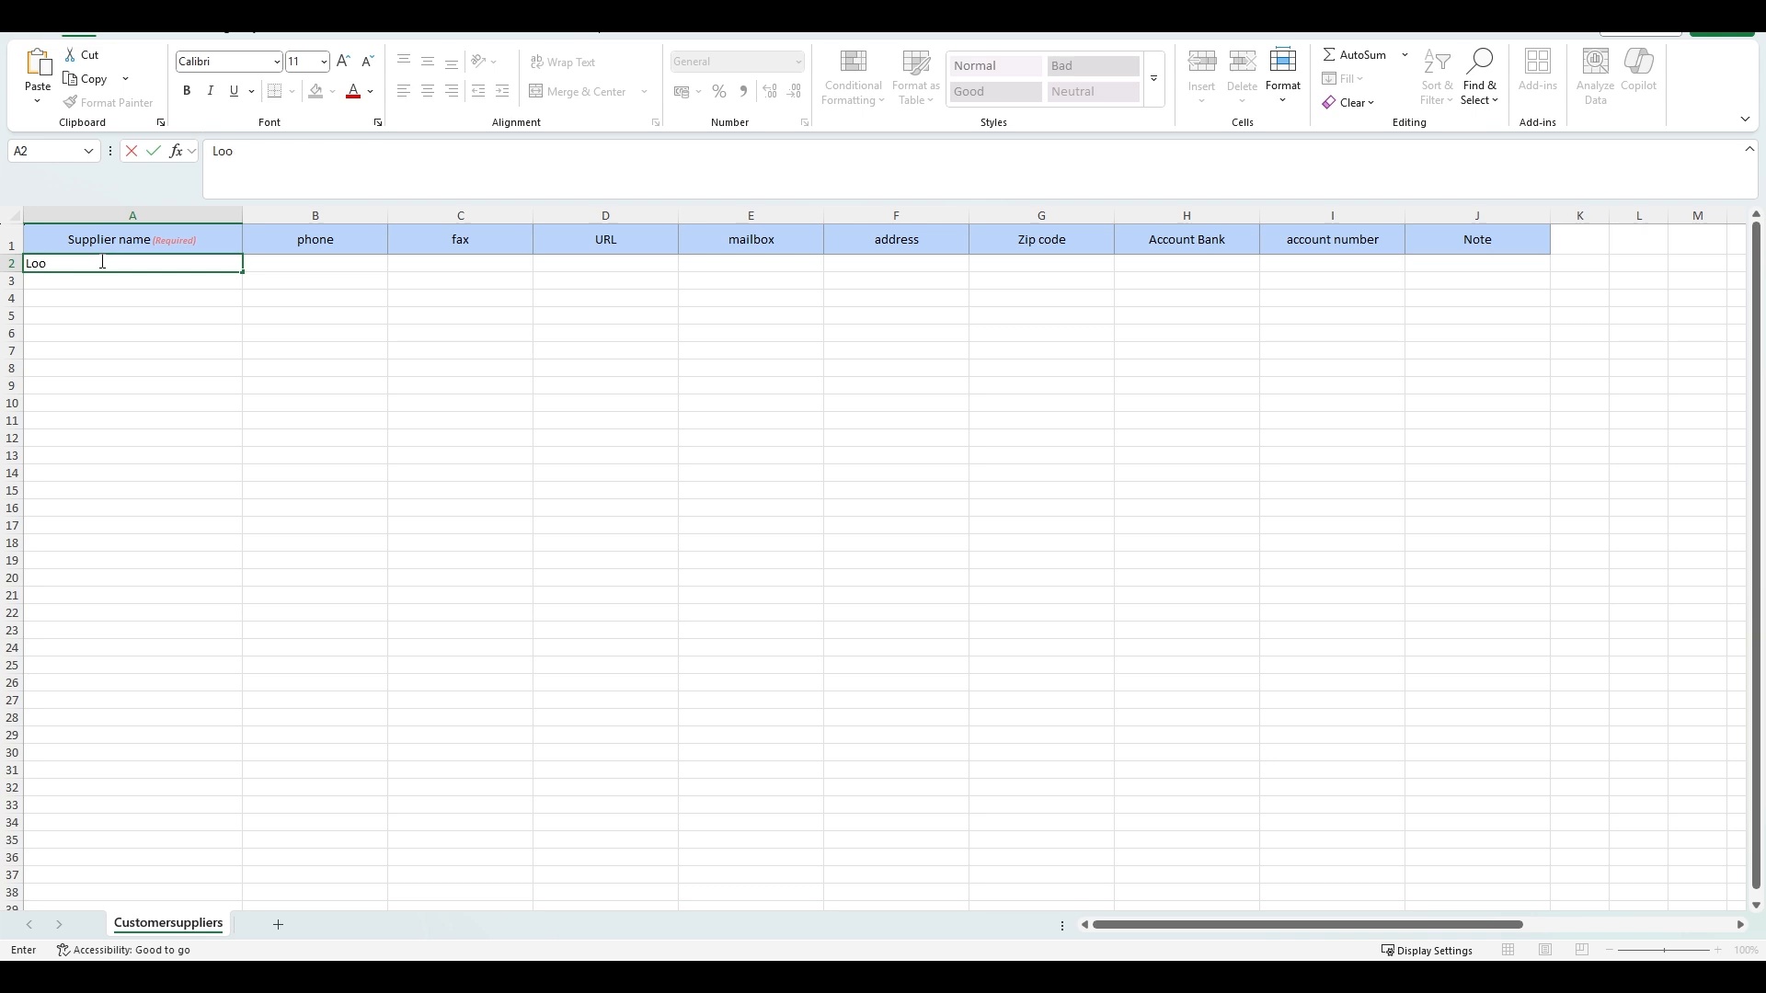
{"action": "type", "text": "ckhee"}
{"action": "type", "text": "d Ma"}
{"action": "type", "text": "rtin"}
{"action": "left_click", "coordinate": [107, 316]}
{"action": "left_click", "coordinate": [108, 285]}
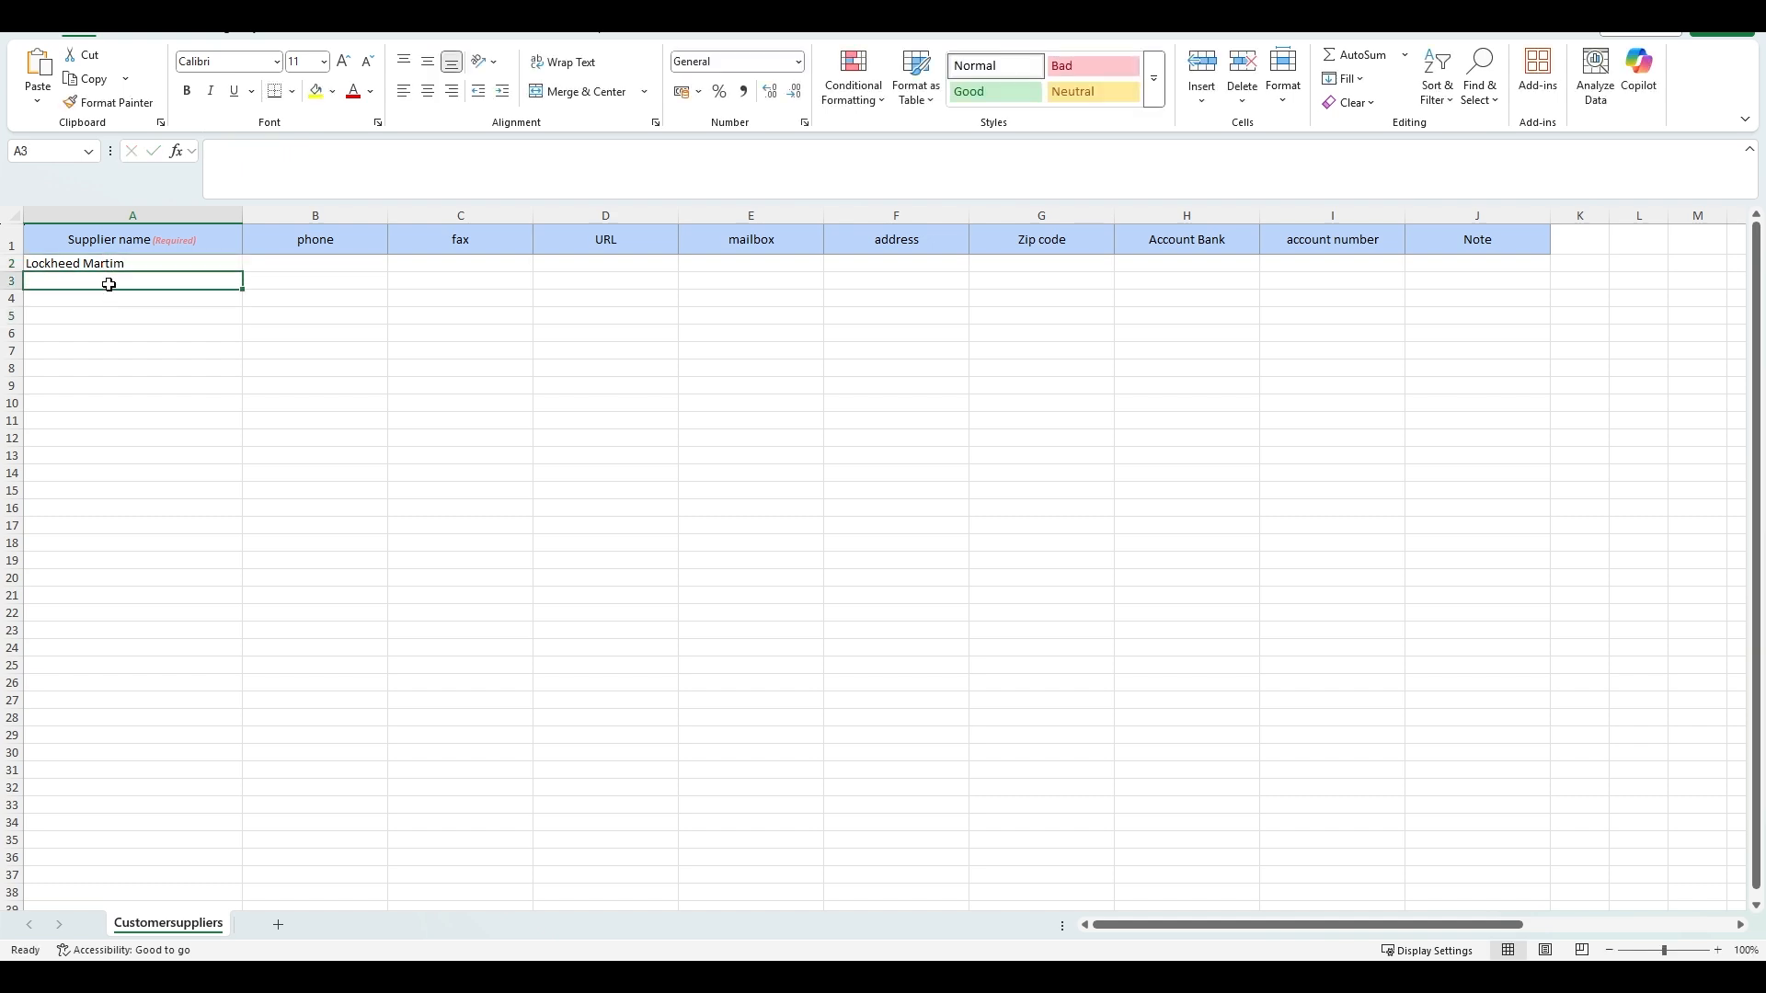
{"action": "type", "text": "Airbus"}
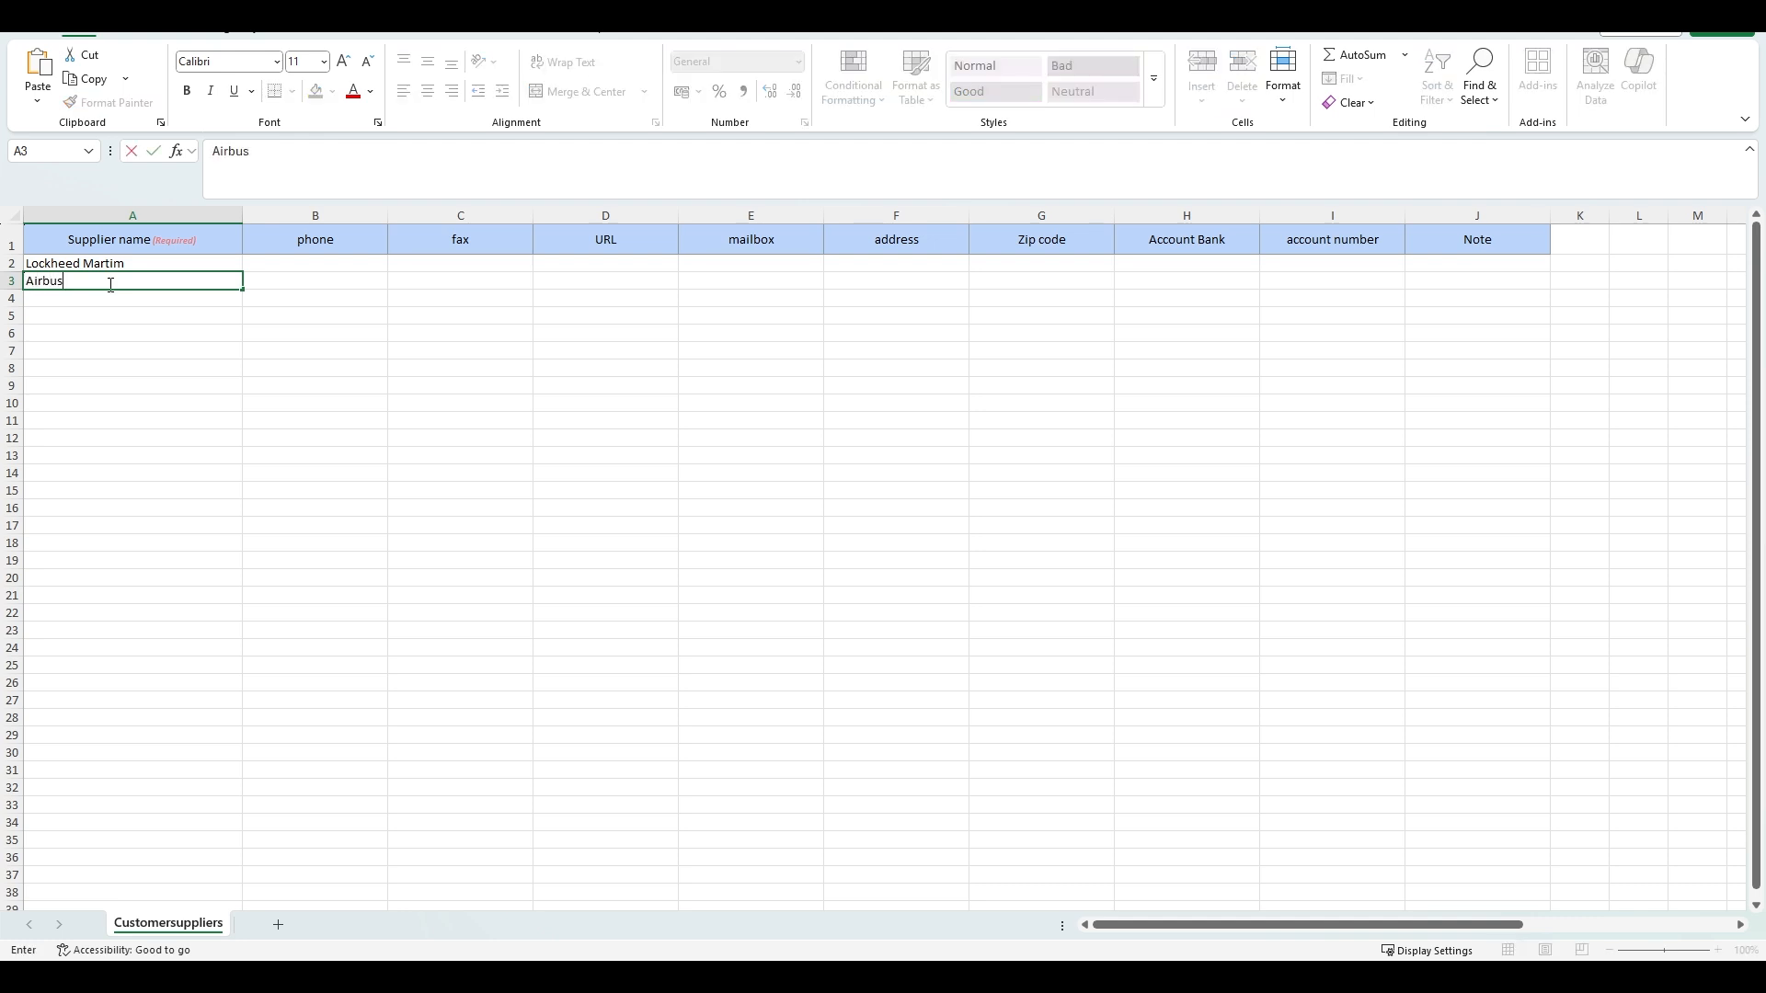
{"action": "key", "text": "Return"}
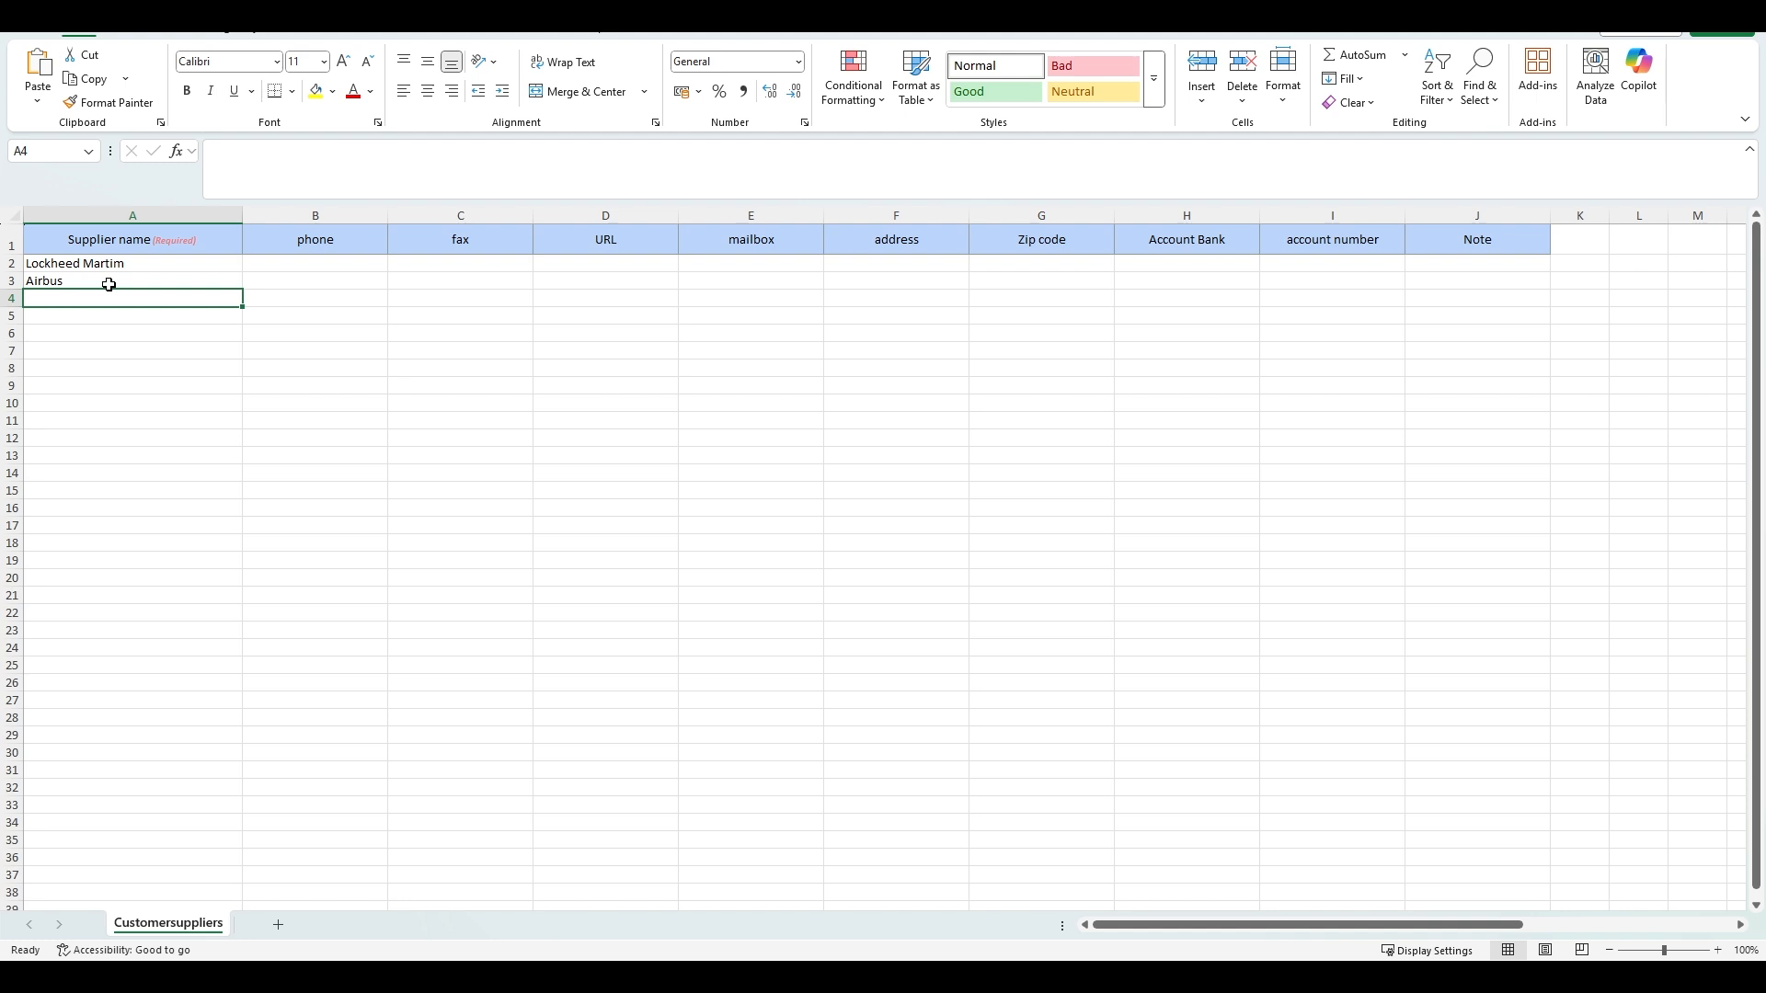
{"action": "type", "text": "Aero"}
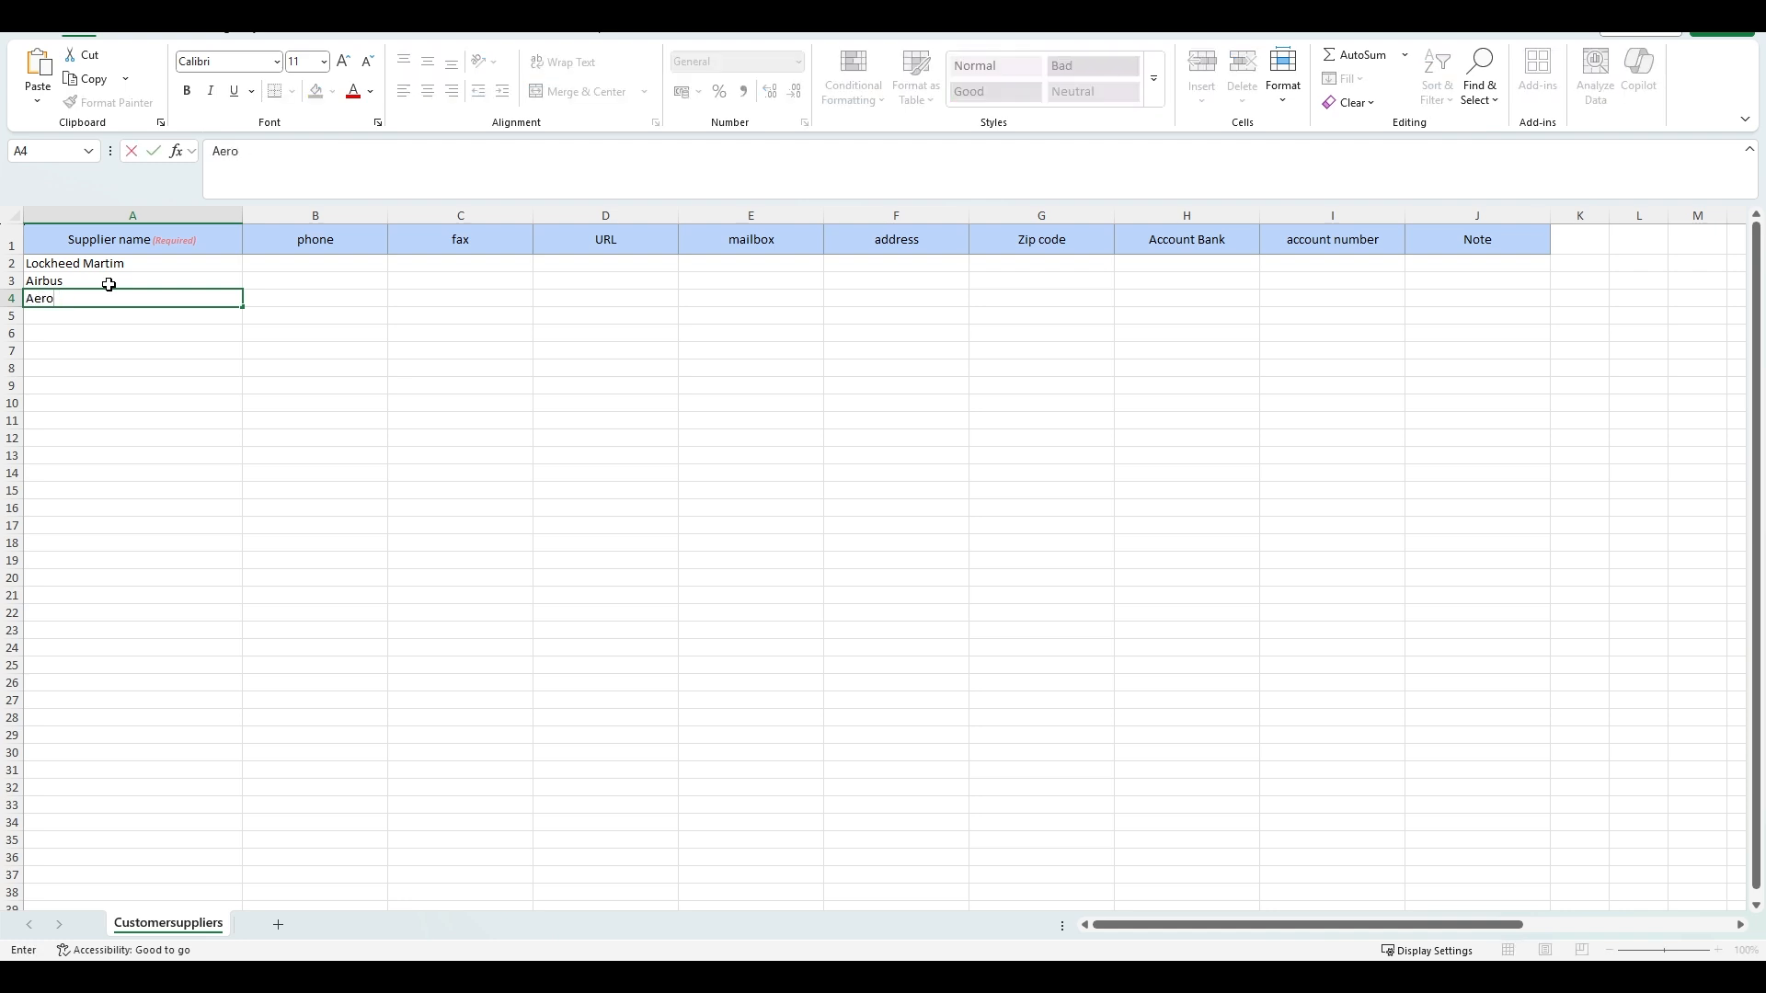
{"action": "type", "text": "Sp"}
{"action": "left_click", "coordinate": [306, 292]}
{"action": "left_click", "coordinate": [145, 297]}
{"action": "left_click", "coordinate": [268, 265]}
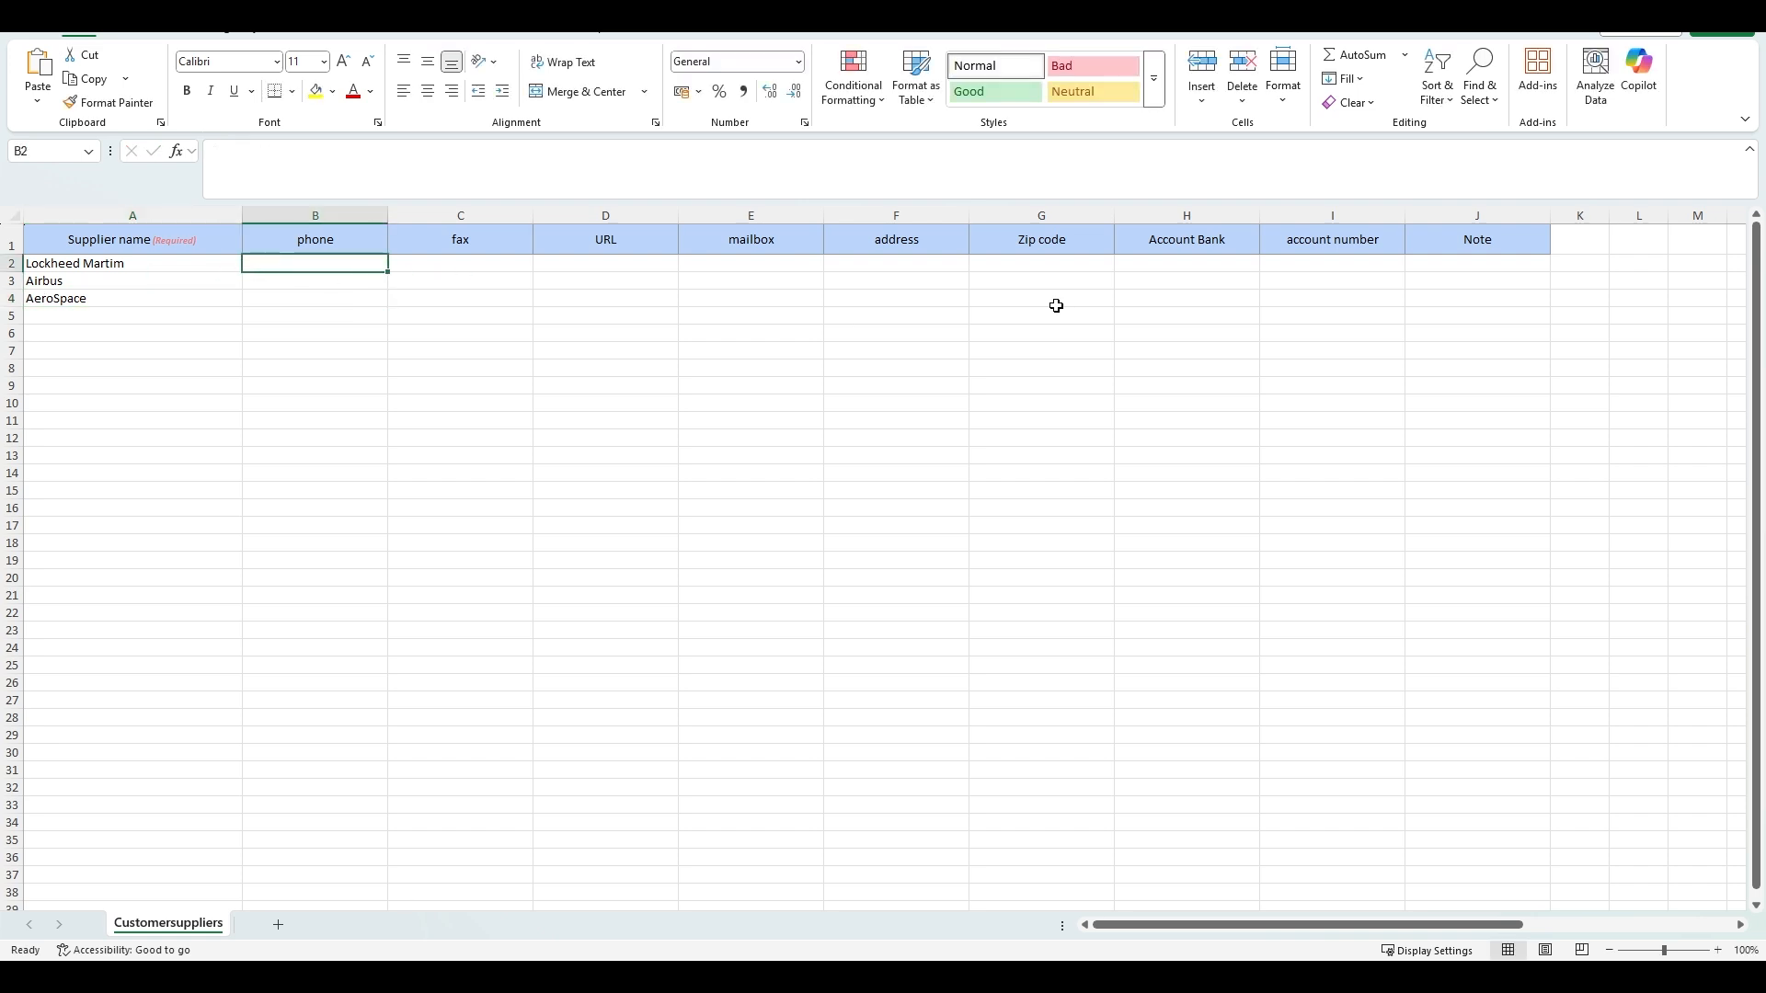
{"action": "left_click", "coordinate": [571, 330]}
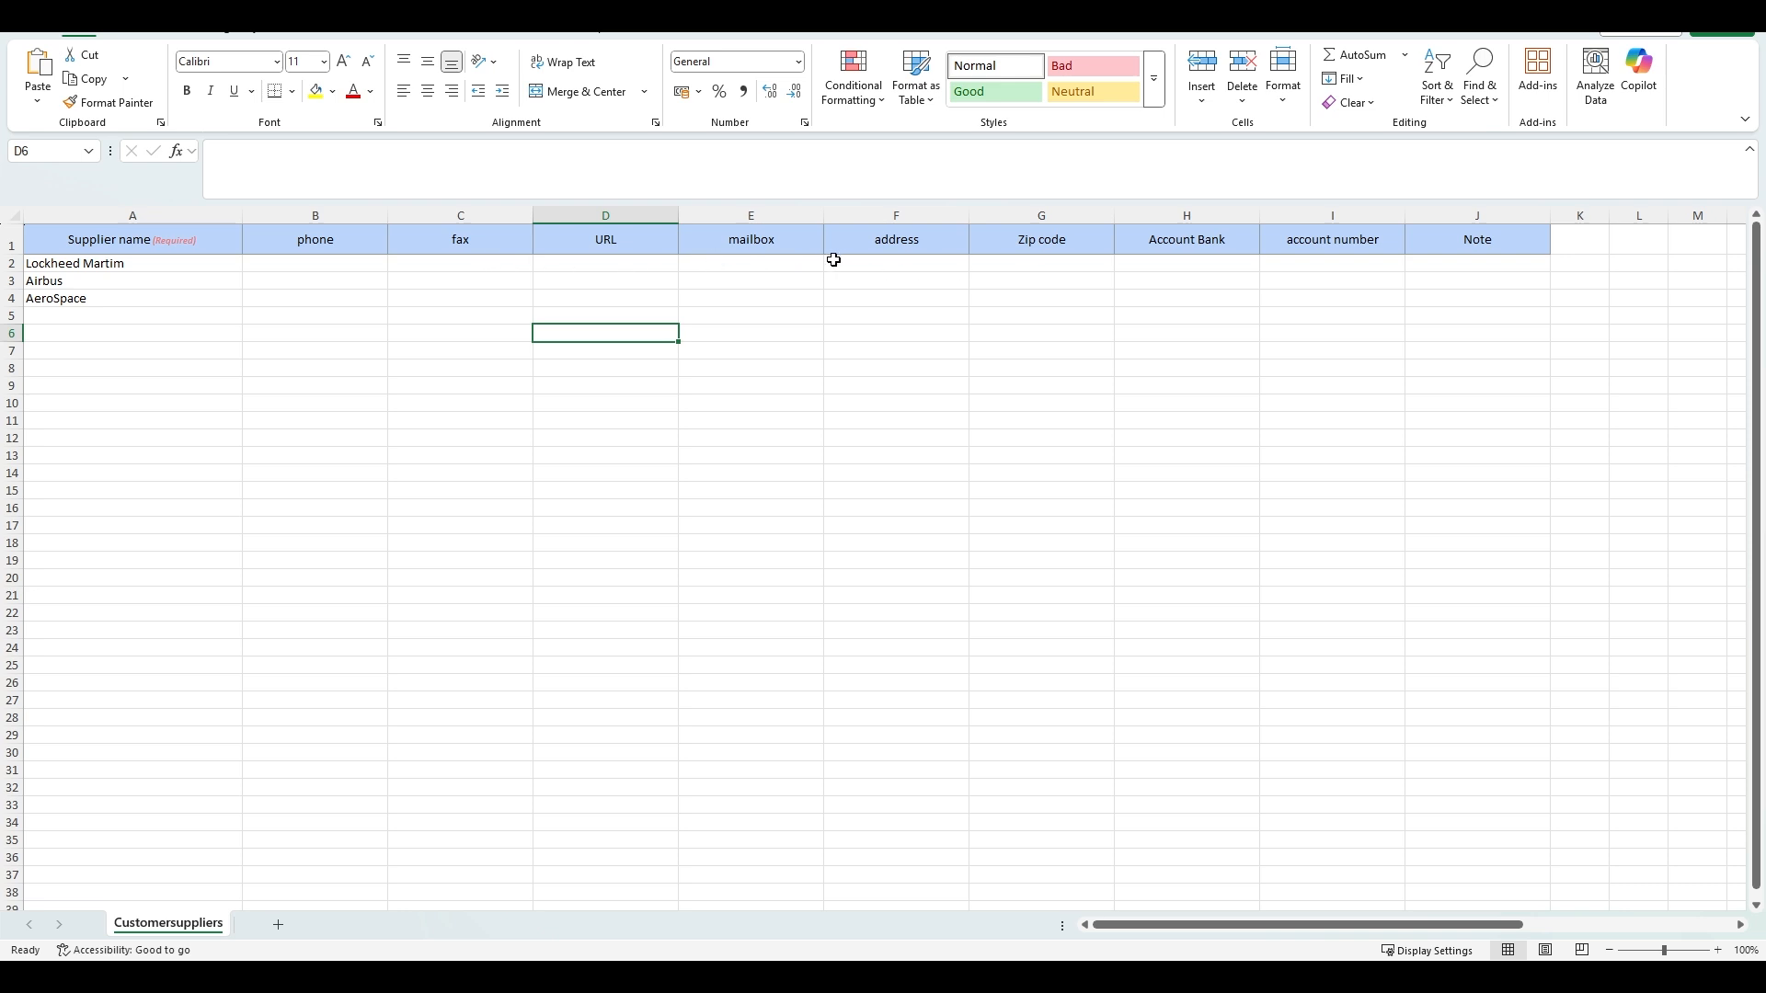
{"action": "left_click", "coordinate": [803, 265]}
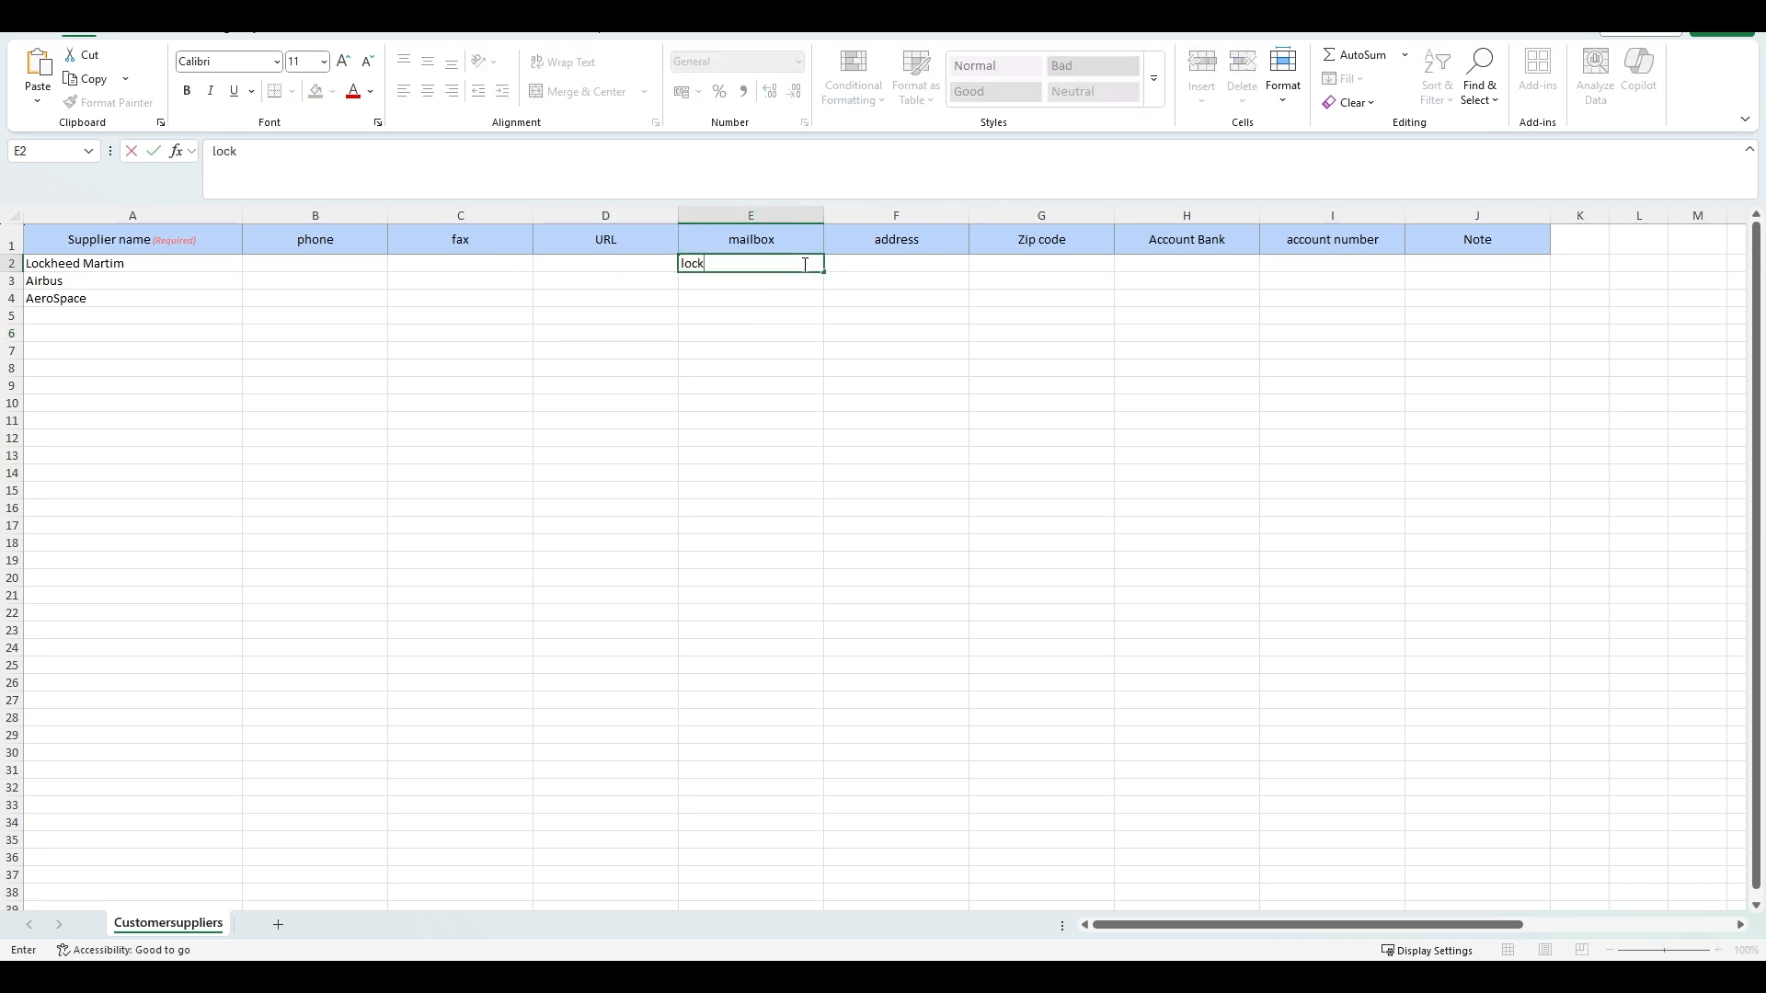
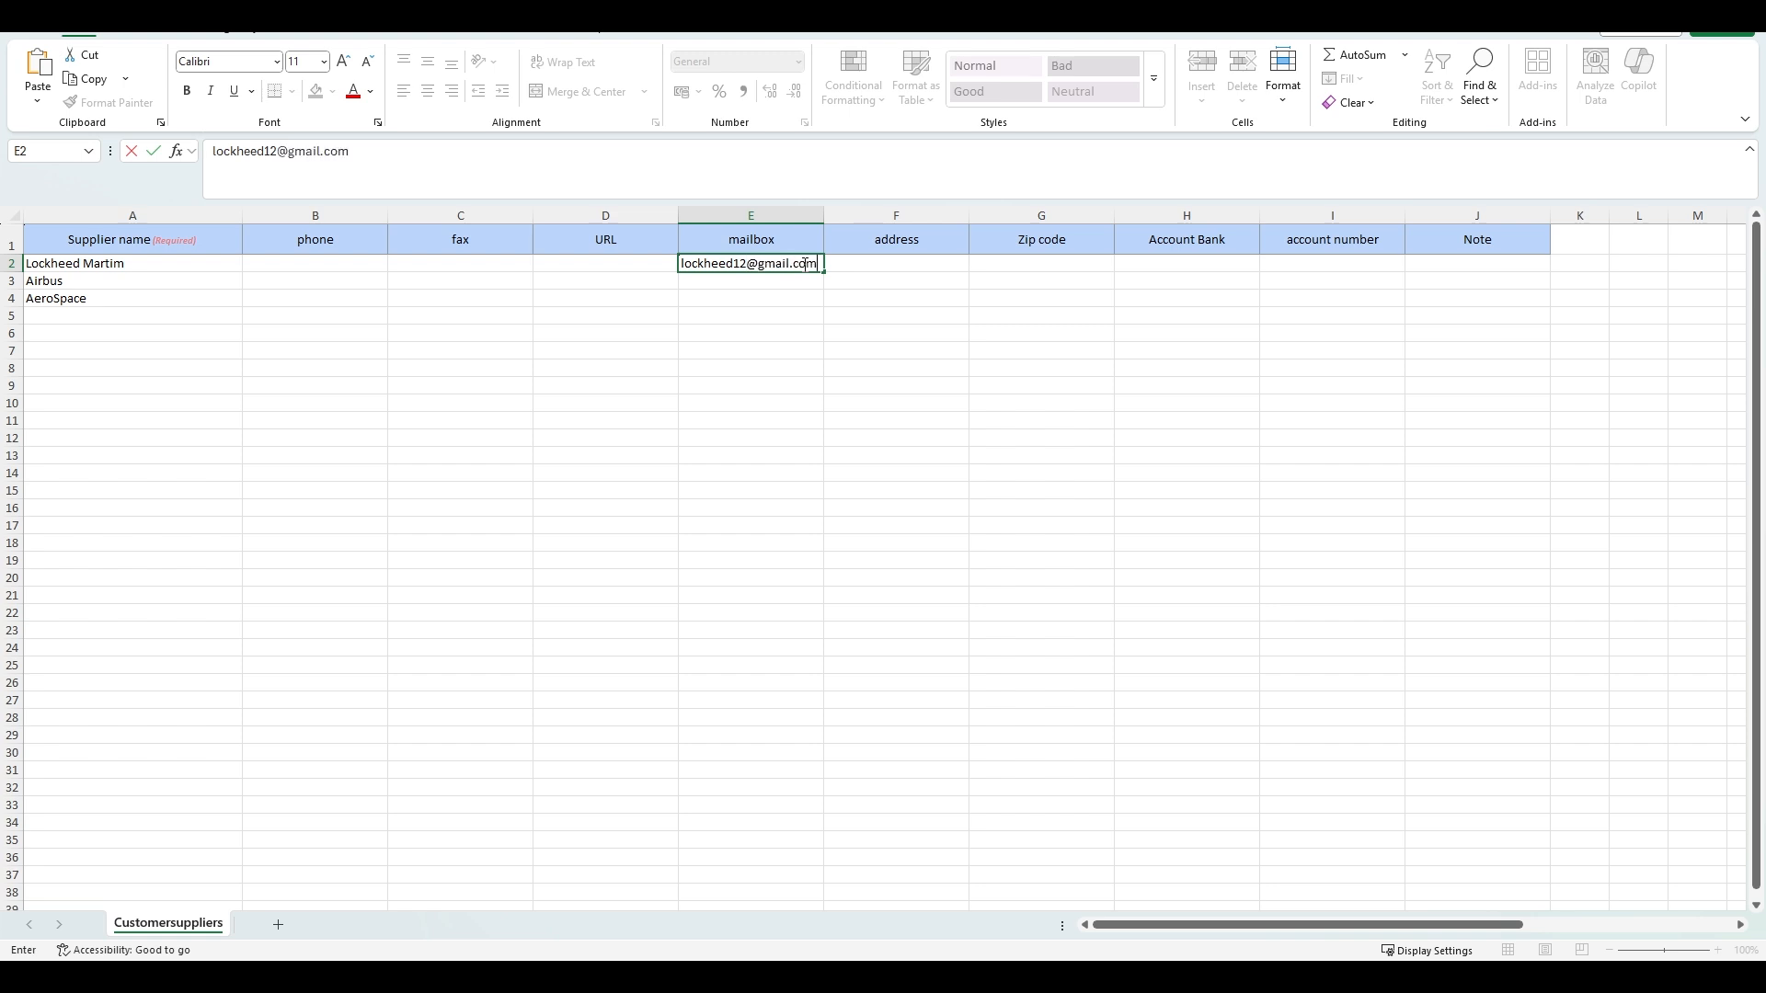
{"action": "left_click", "coordinate": [786, 288]}
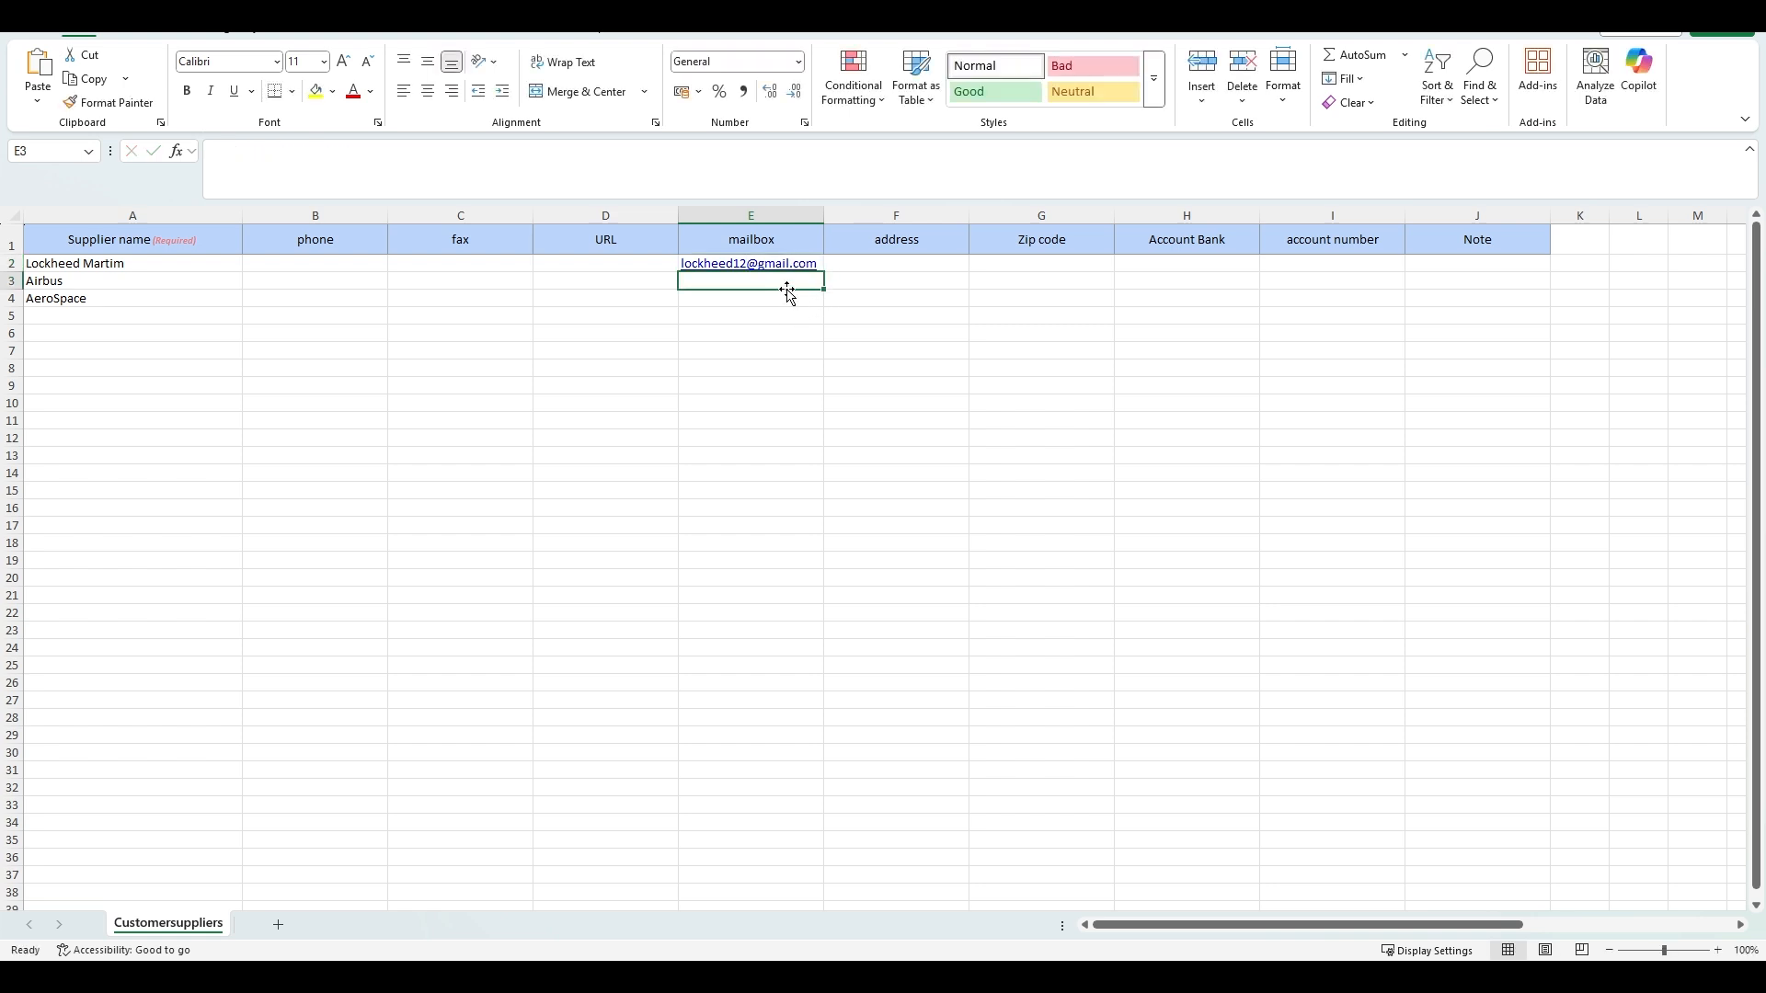
{"action": "left_click", "coordinate": [308, 280]}
{"action": "type", "text": "airbus"}
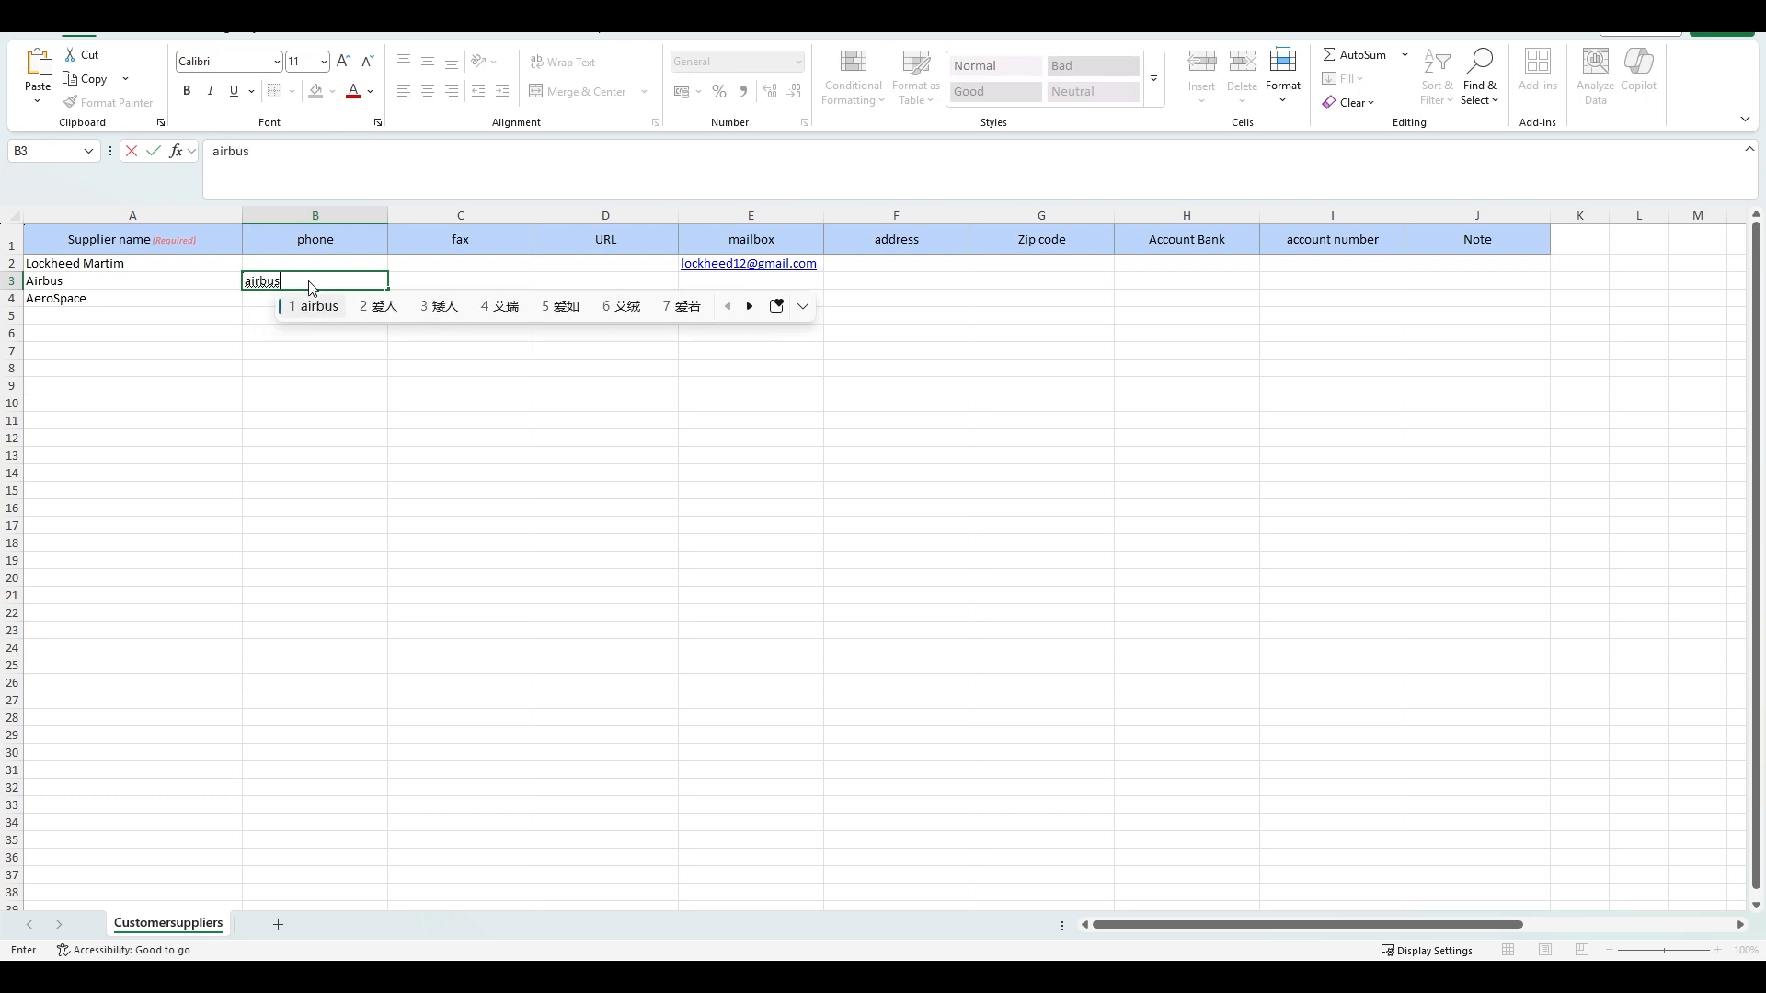
{"action": "key", "text": "Return"}
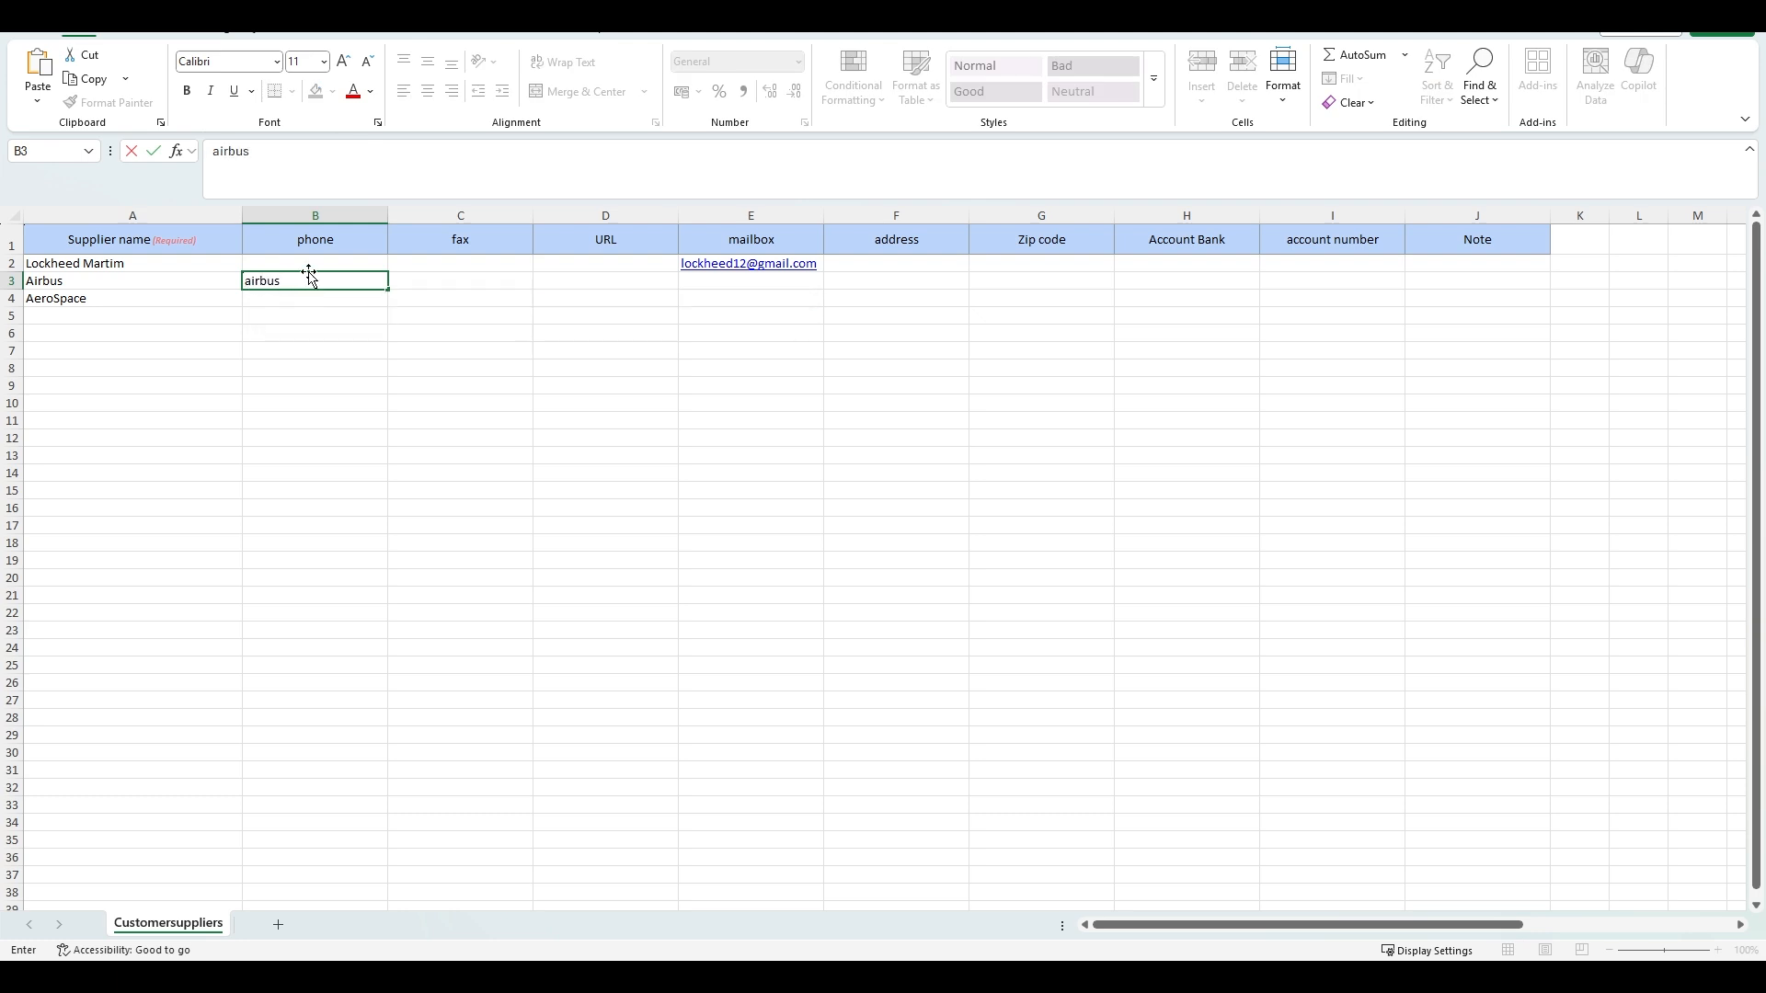
{"action": "key", "text": "BackSpace"}
{"action": "key", "text": "BackSpace"}
{"action": "key", "text": "BackSpace"}
{"action": "type", "text": "34"}
{"action": "key", "text": "ctrl+Return"}
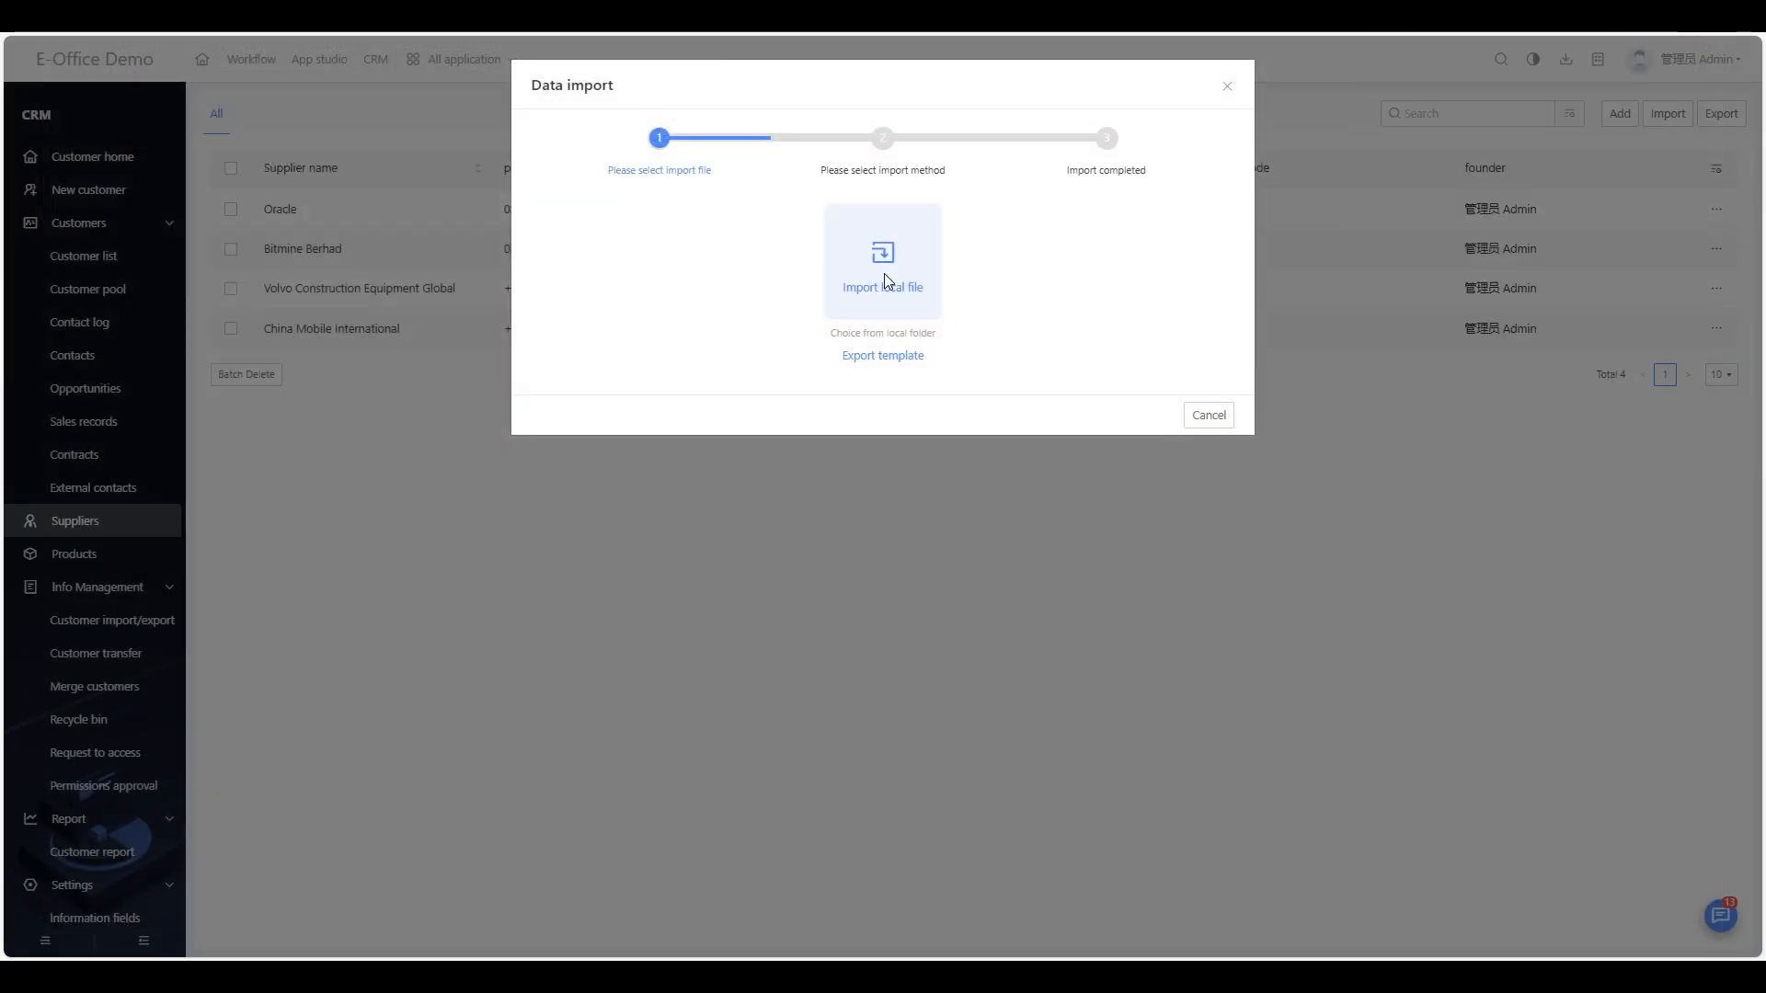
Step: Import the Customersuppliers xlsx file, close Downloads and reload the supplier list
{"action": "left_click", "coordinate": [880, 272]}
{"action": "left_click", "coordinate": [382, 143]}
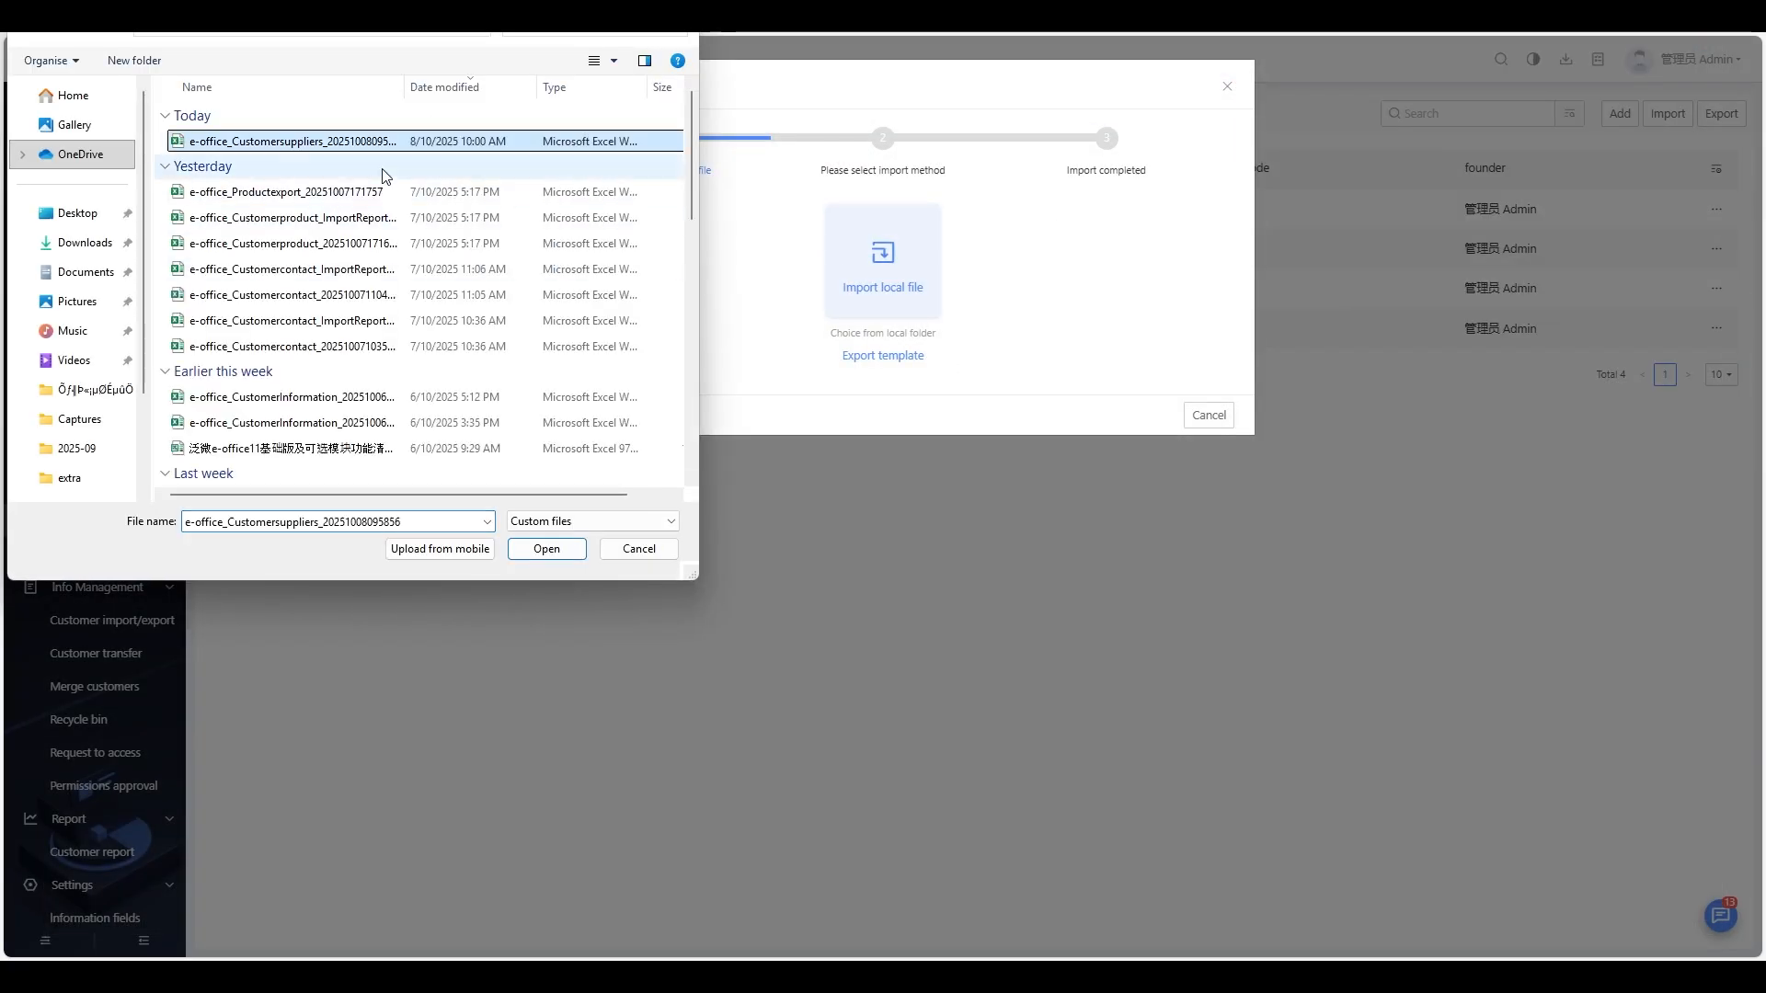
{"action": "left_click", "coordinate": [571, 548]}
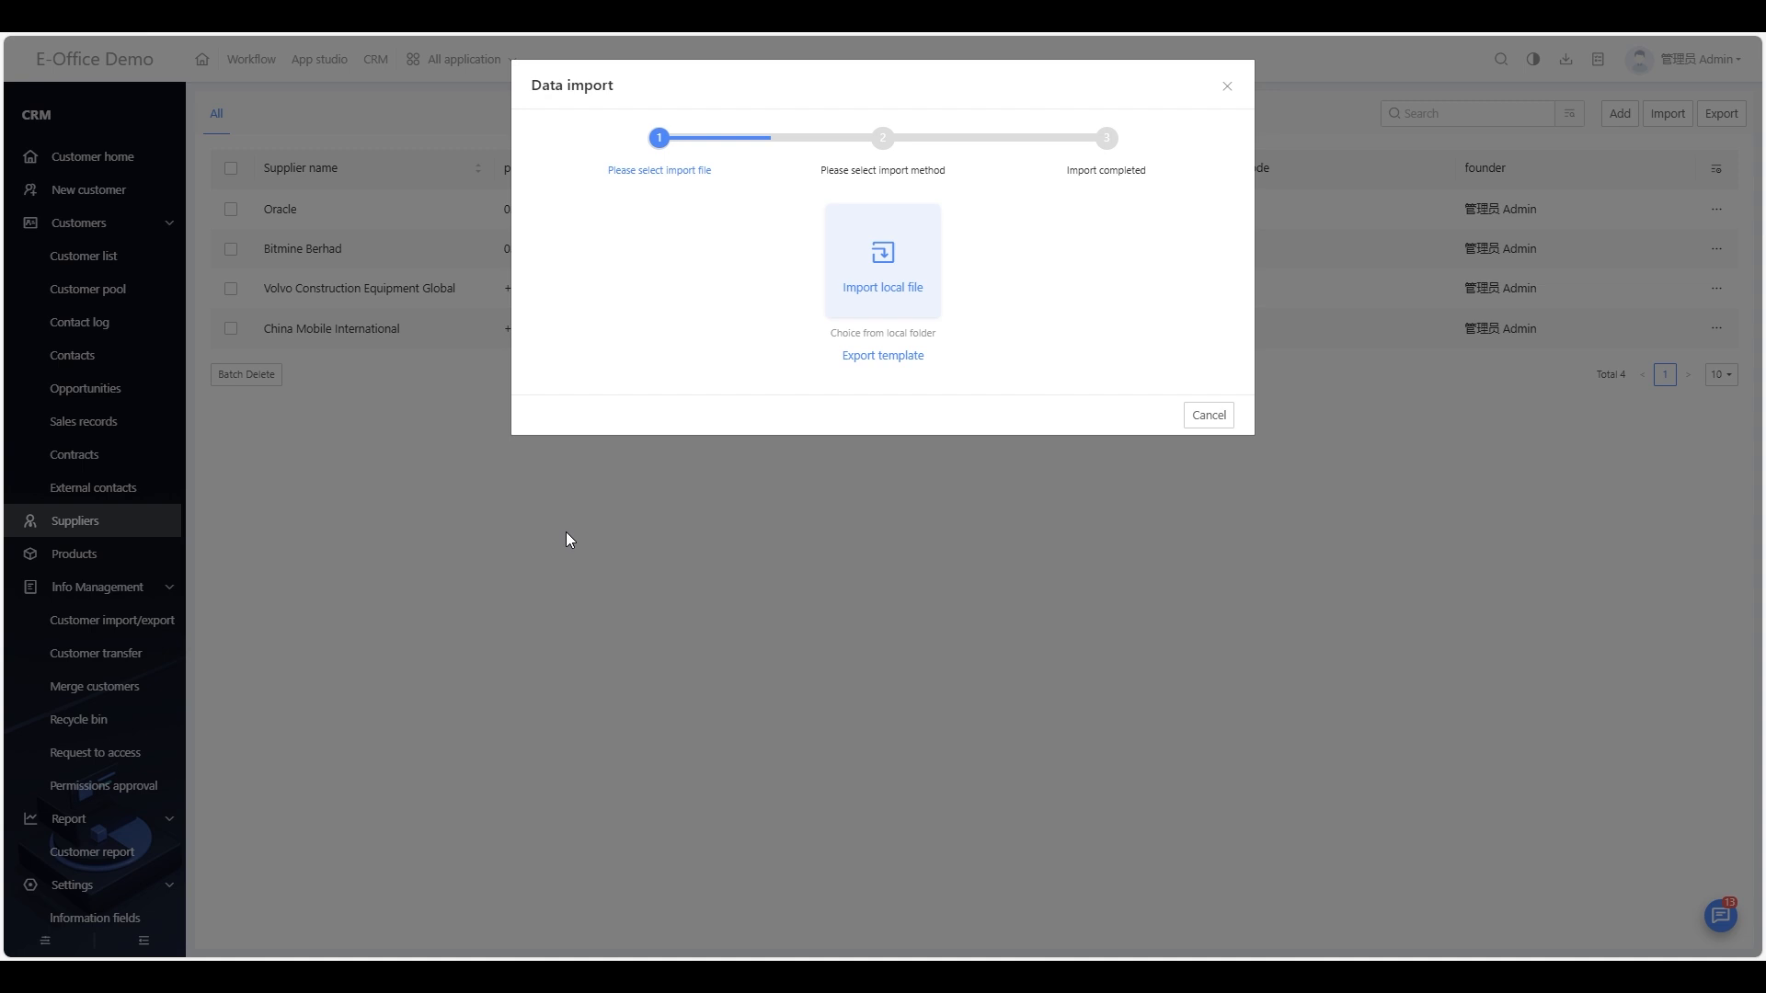
{"action": "left_click", "coordinate": [1175, 300]}
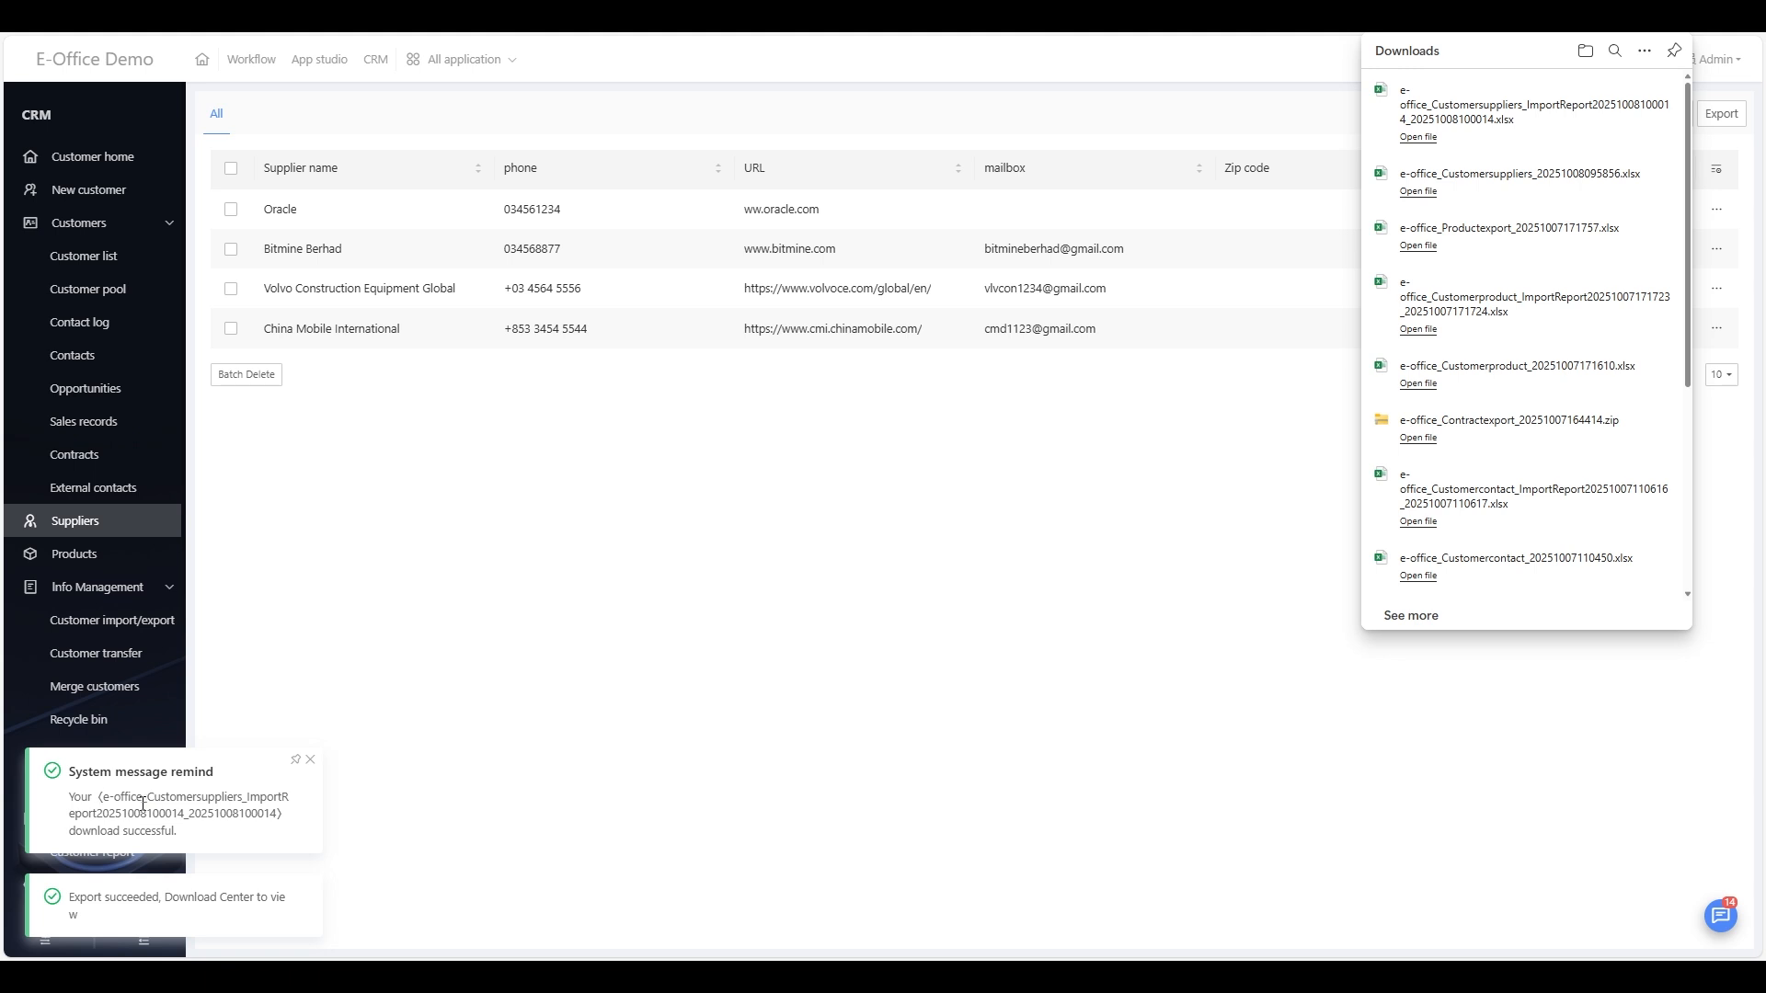
{"action": "left_click", "coordinate": [607, 642]}
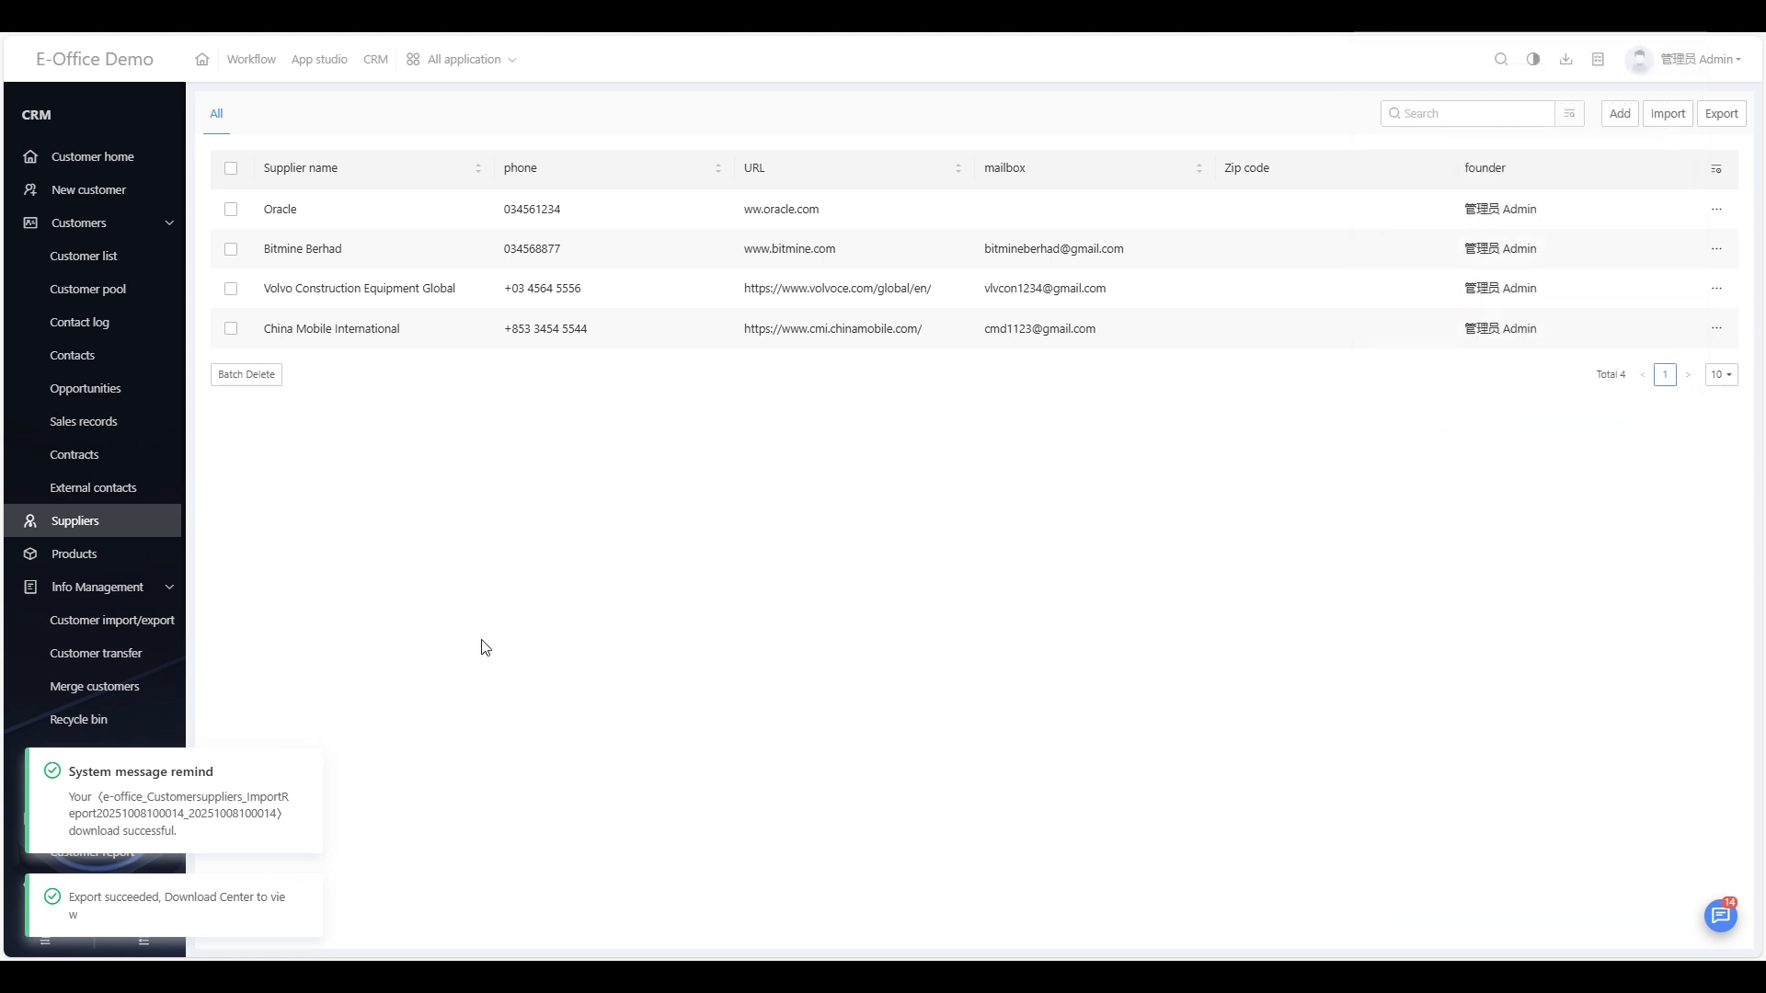
{"action": "left_click", "coordinate": [59, 27]}
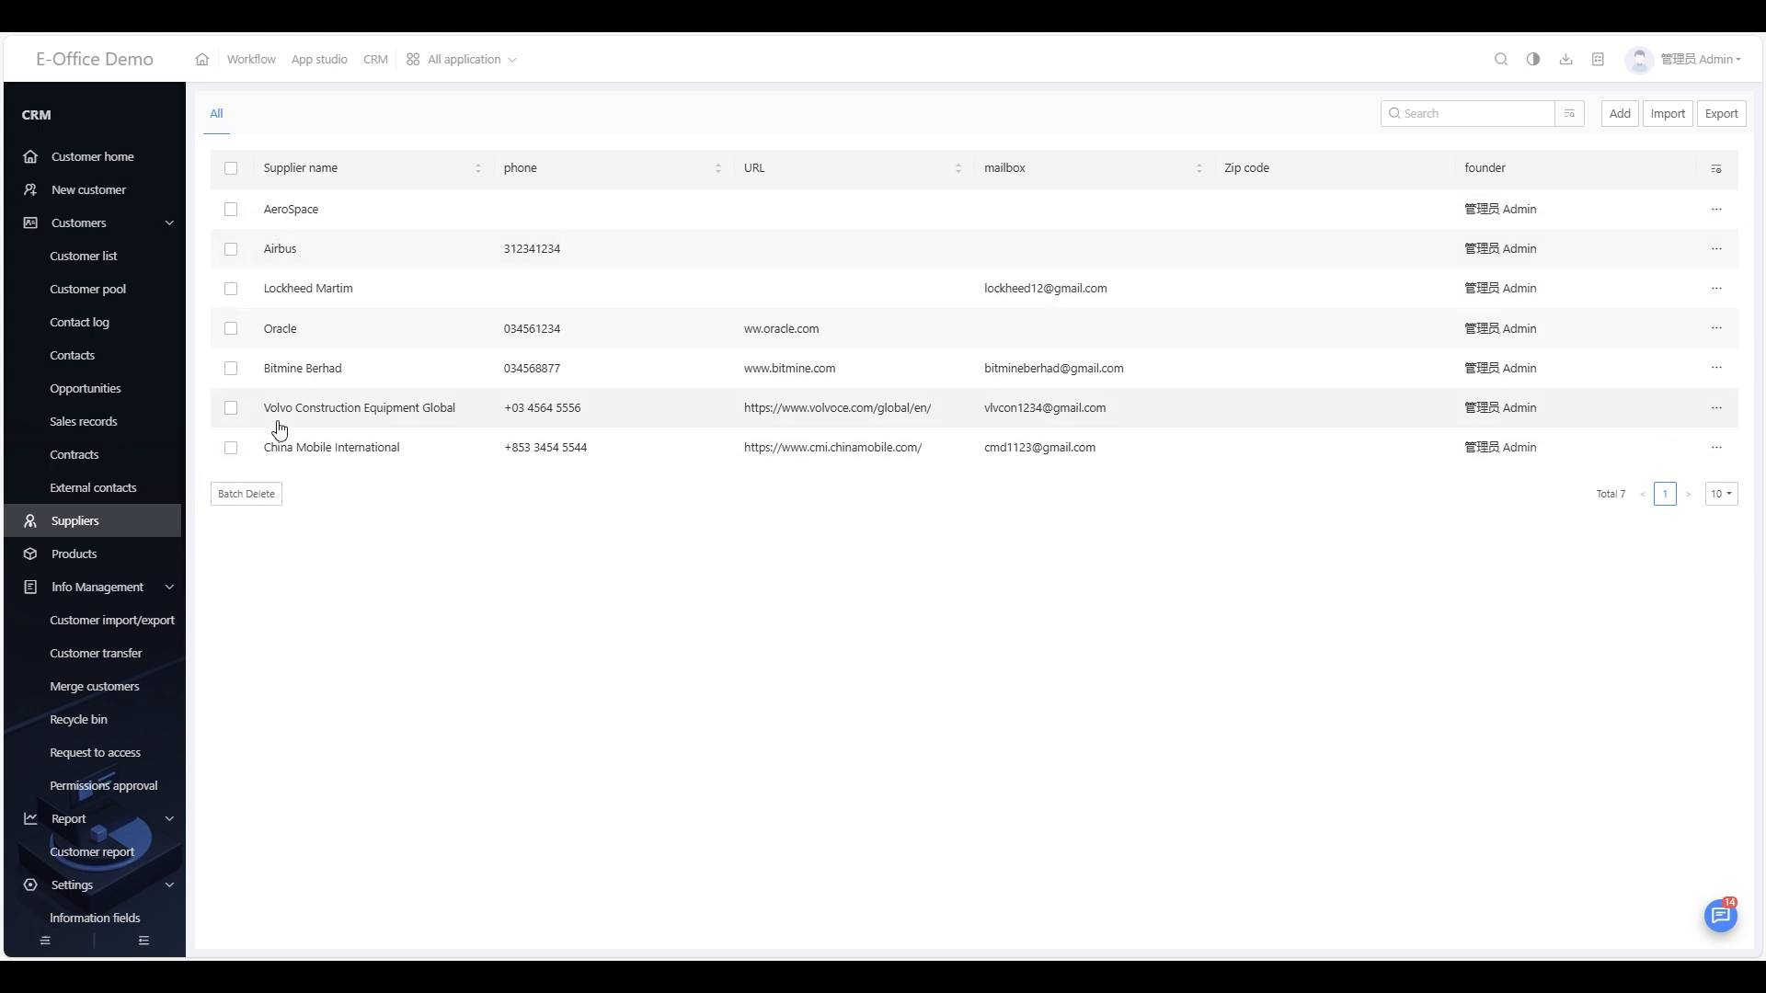
{"action": "left_click", "coordinate": [231, 170]}
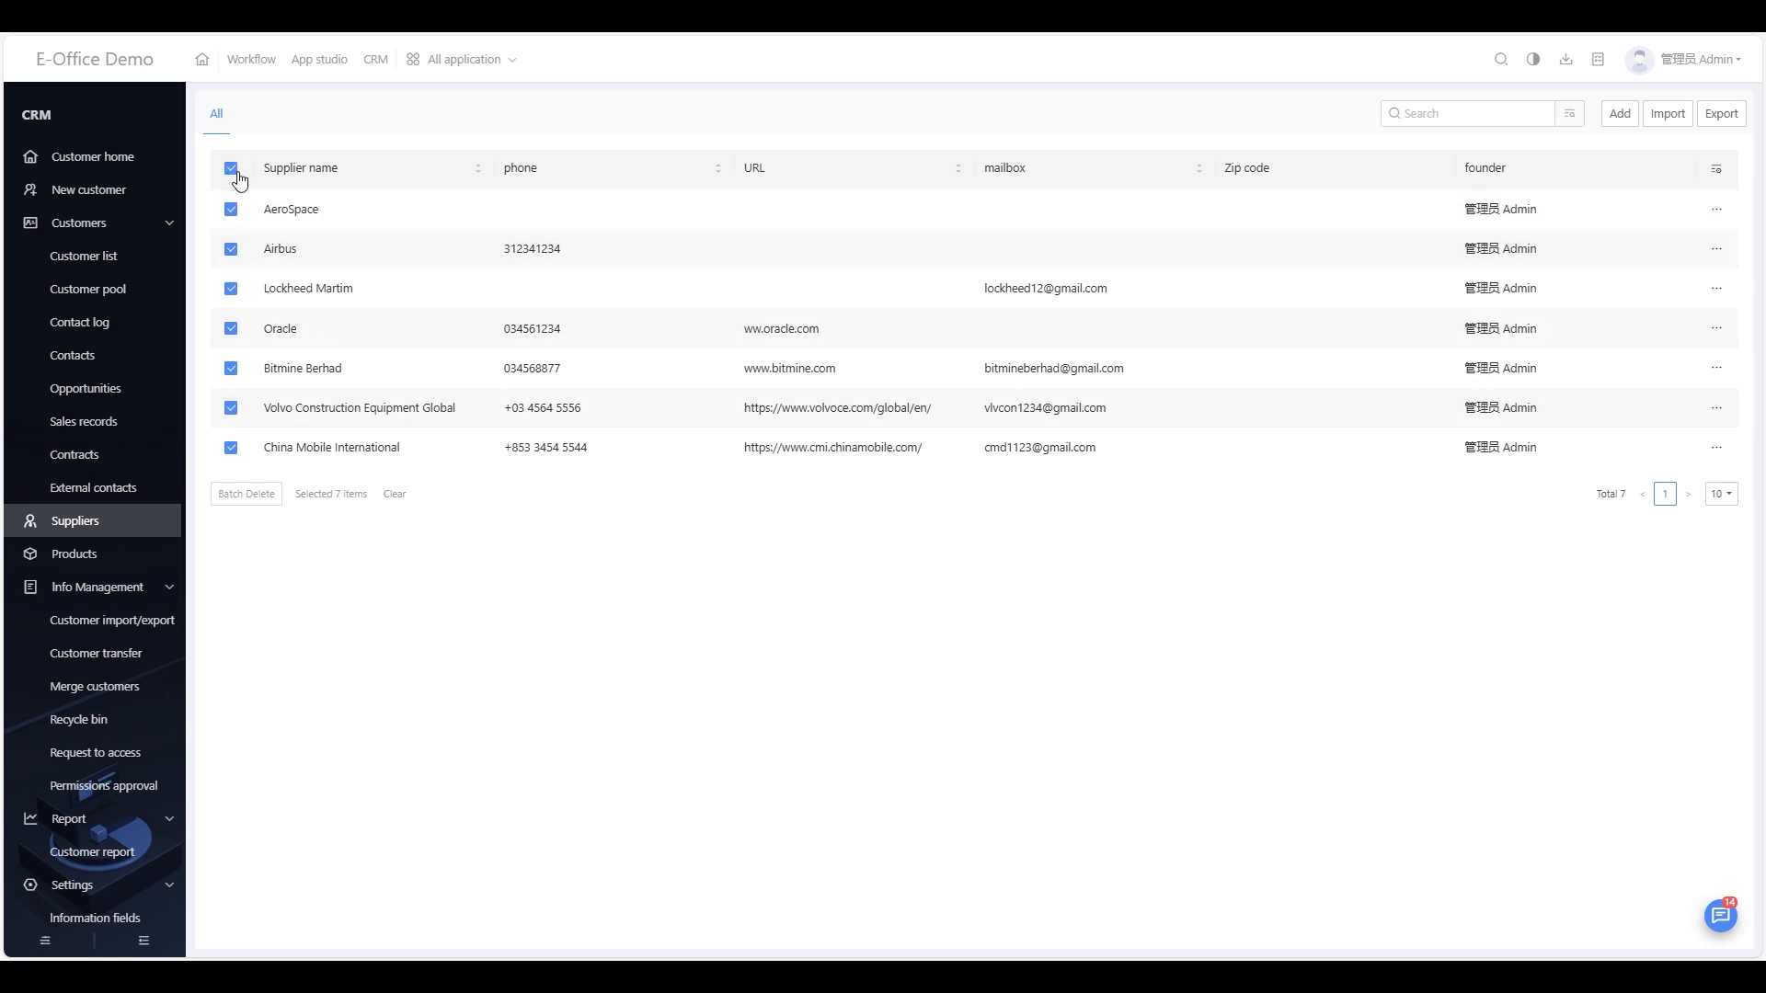
{"action": "left_click", "coordinate": [231, 208]}
{"action": "left_click", "coordinate": [231, 249]}
{"action": "left_click", "coordinate": [231, 289]}
{"action": "mouse_move", "coordinate": [242, 483]}
{"action": "left_click", "coordinate": [231, 169]}
{"action": "left_click", "coordinate": [231, 169]}
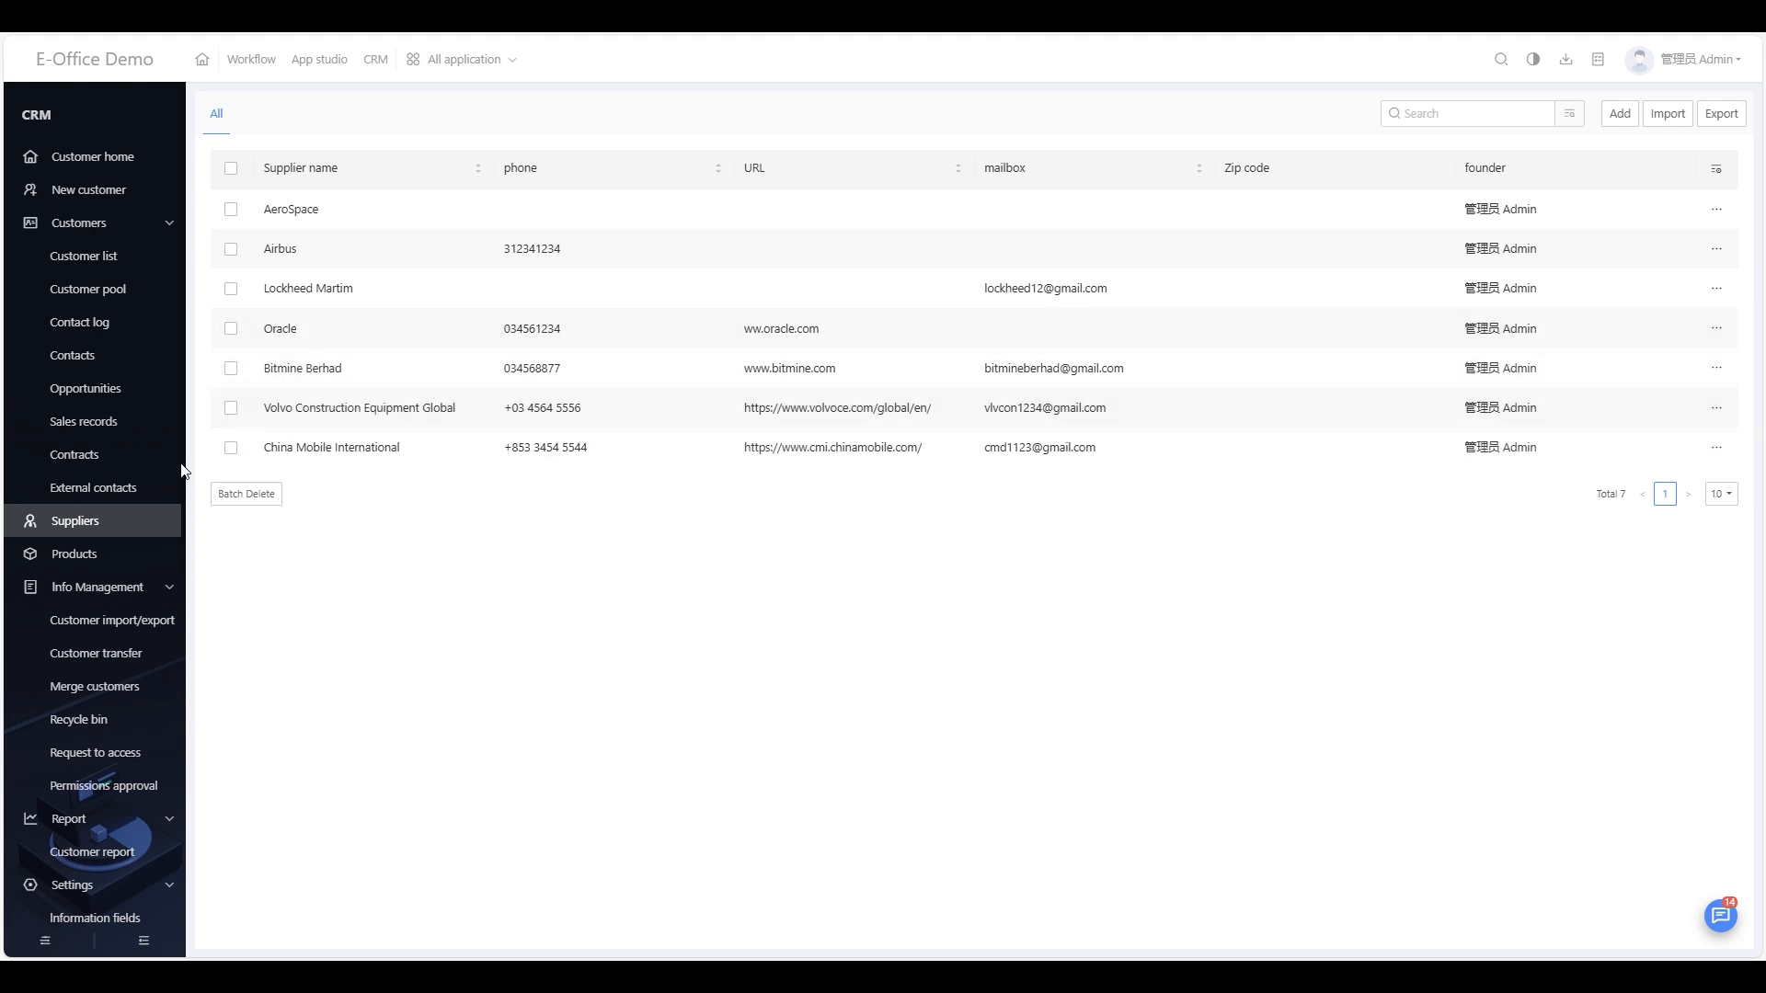
Step: Draft a Swew locking nut product with AeroSpace as supplier, leaving without saving
{"action": "left_click", "coordinate": [98, 553]}
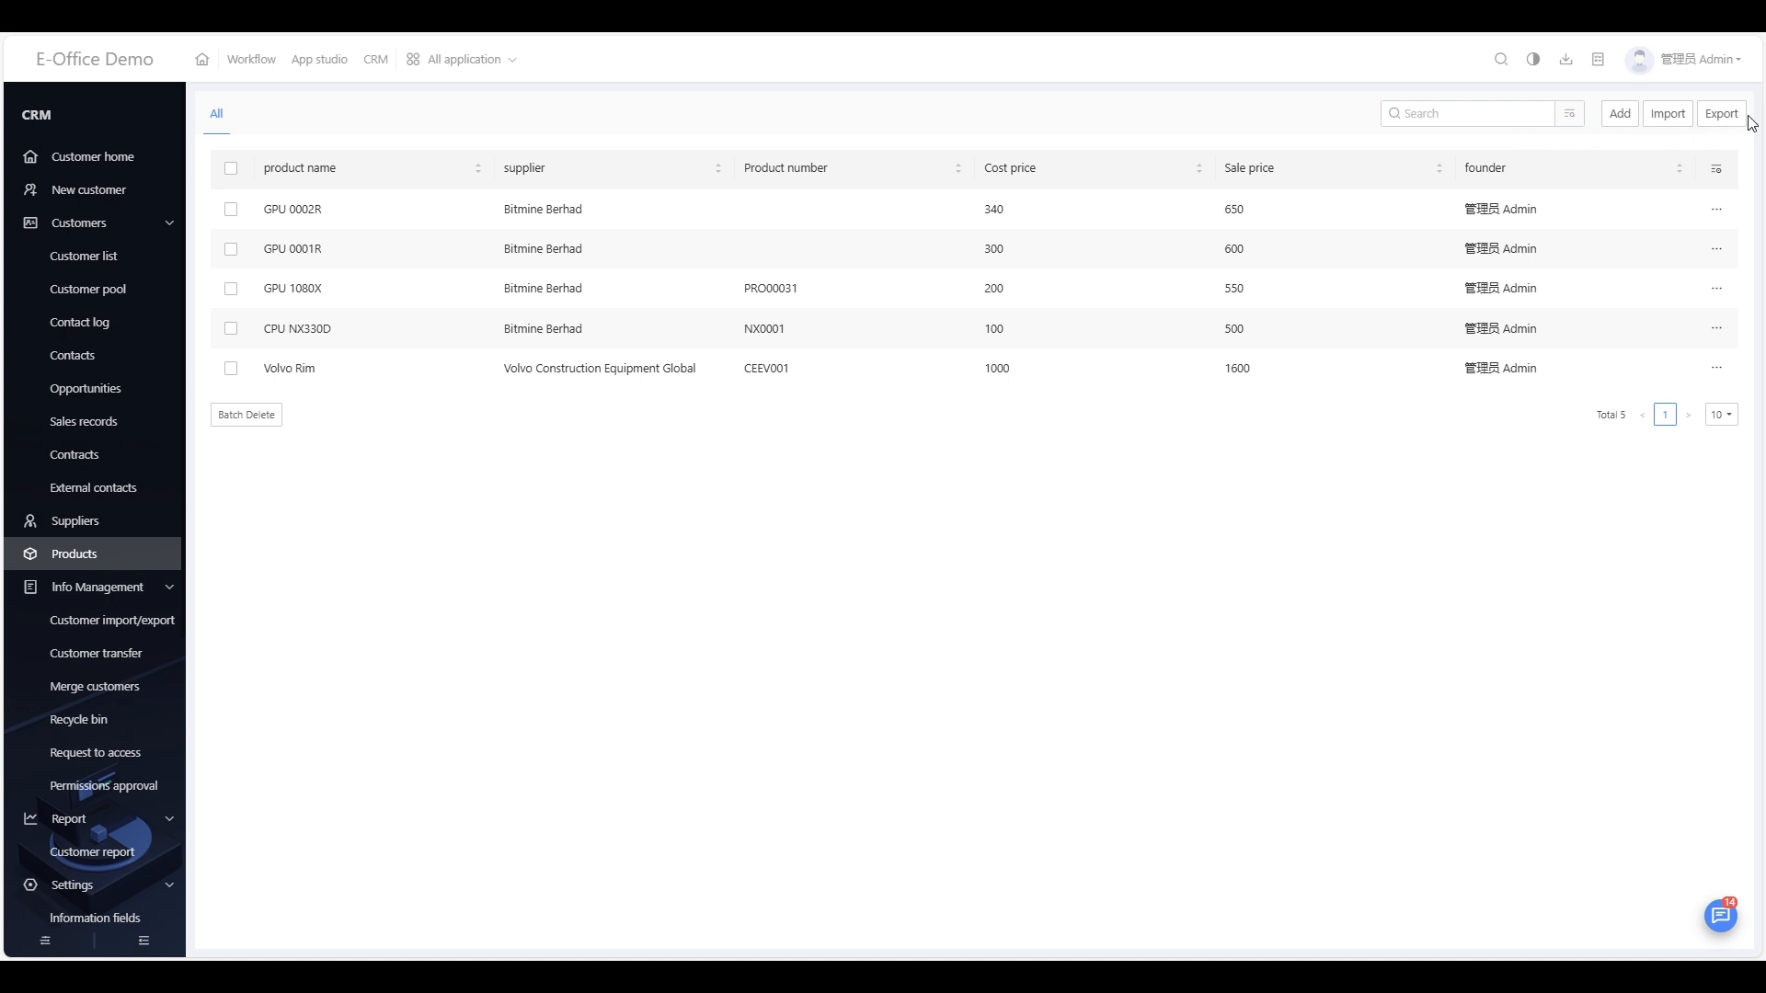
{"action": "left_click", "coordinate": [1626, 119]}
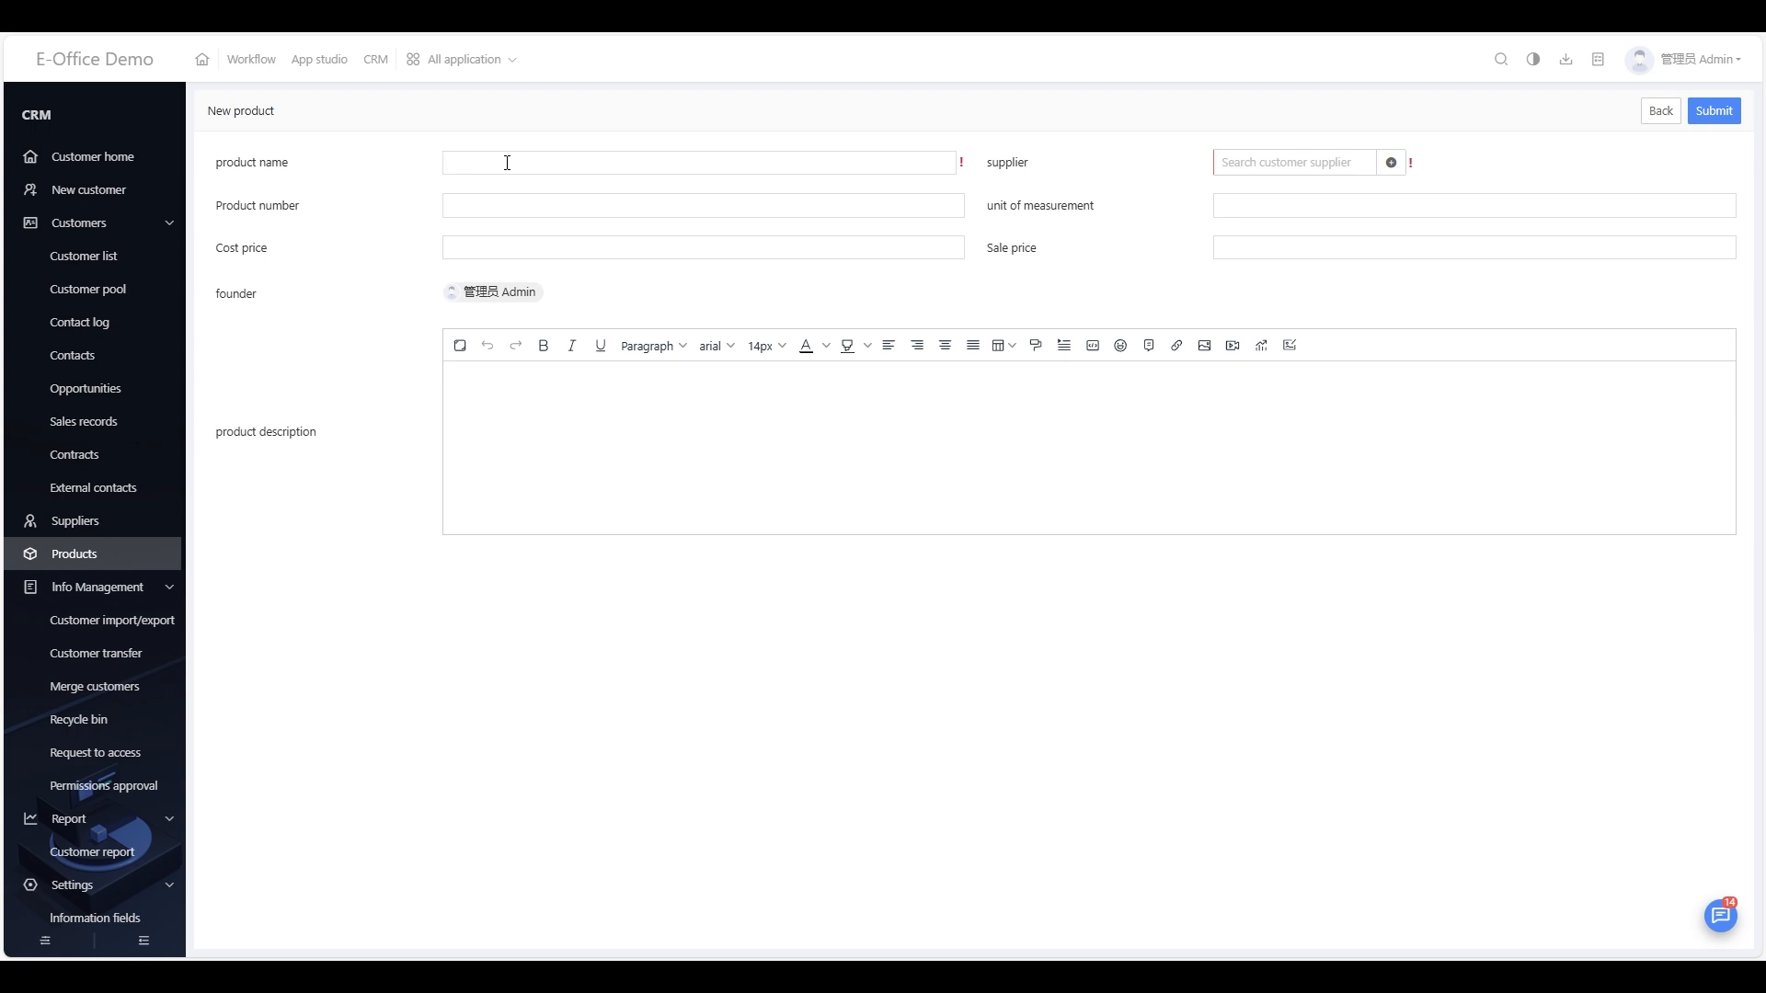
{"action": "type", "text": "Swew lockin"}
{"action": "left_click", "coordinate": [1249, 166]}
{"action": "left_click", "coordinate": [1392, 163]}
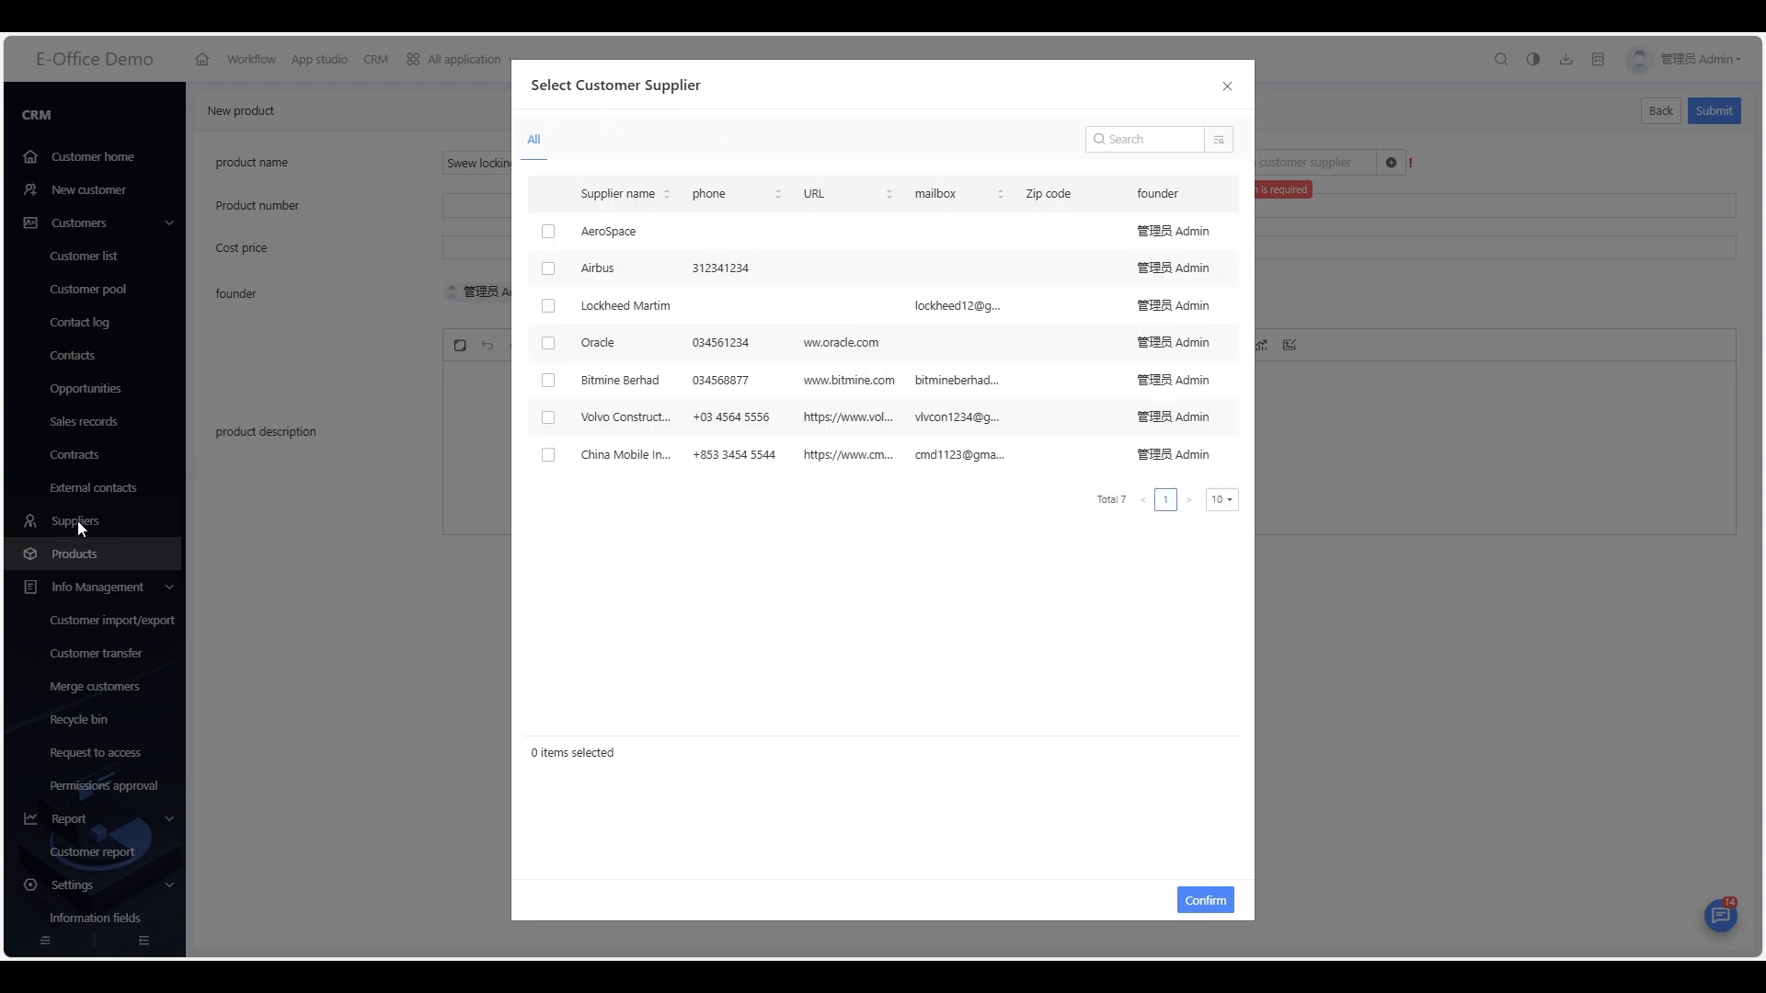
{"action": "left_click", "coordinate": [551, 232]}
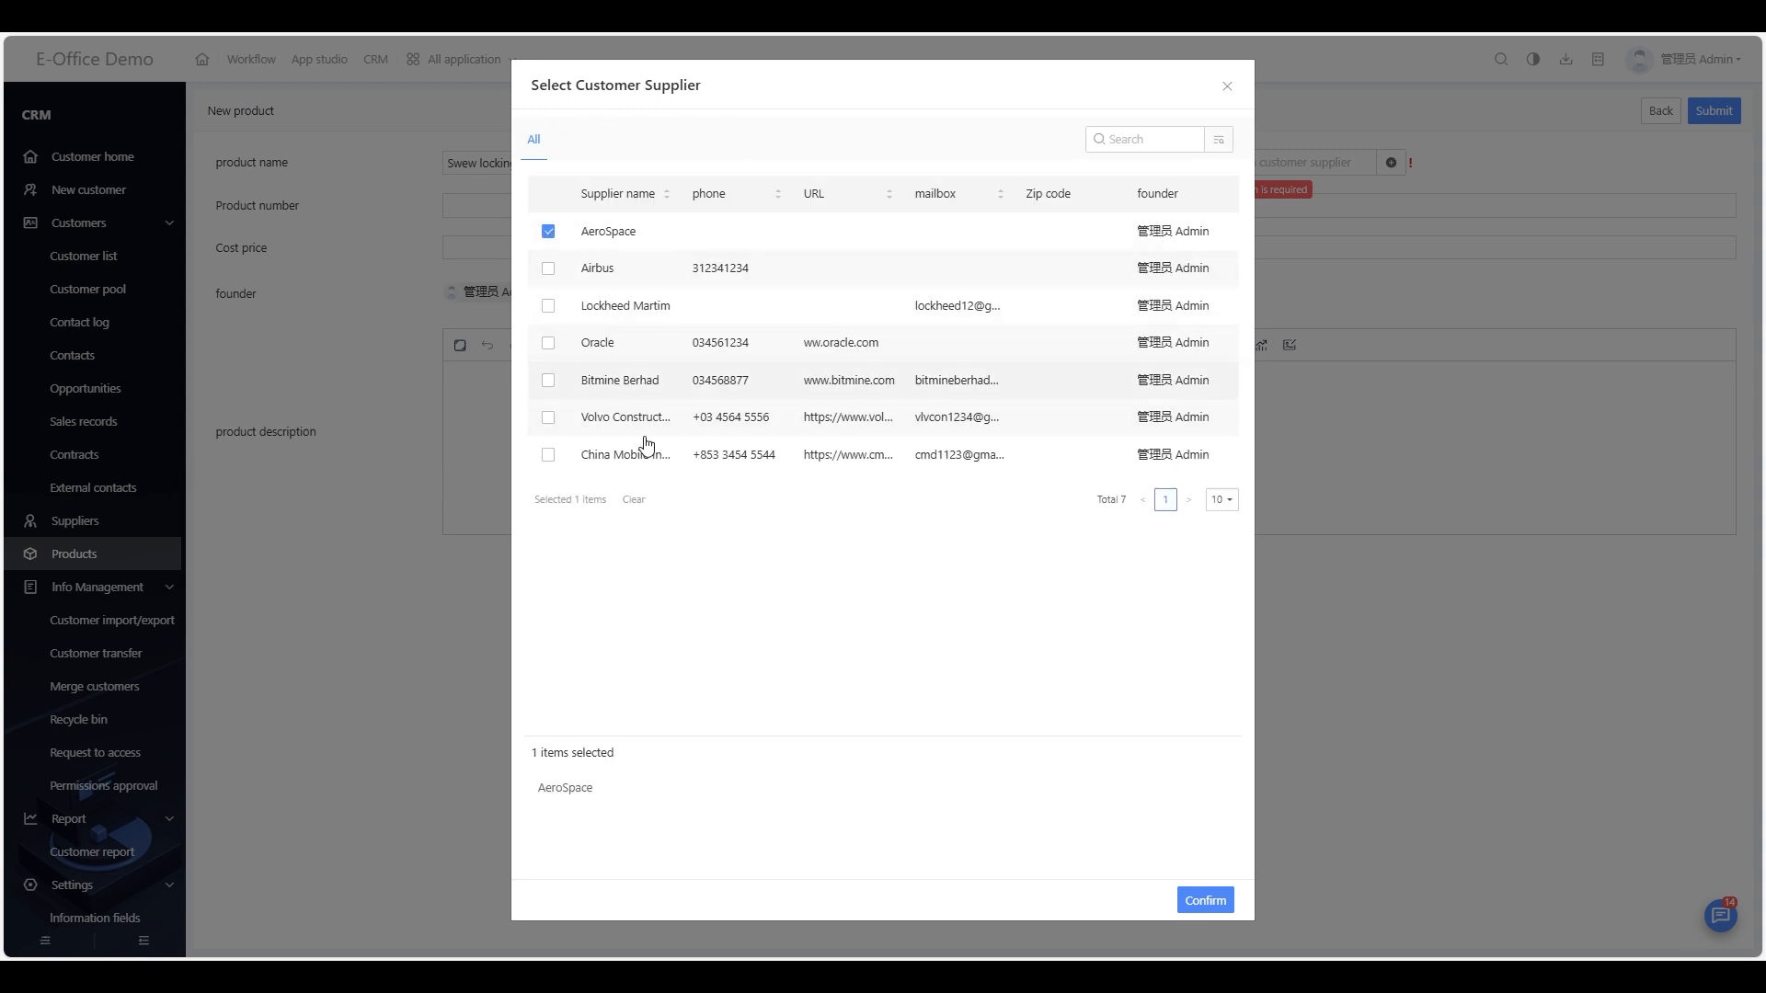
{"action": "left_click", "coordinate": [1197, 901]}
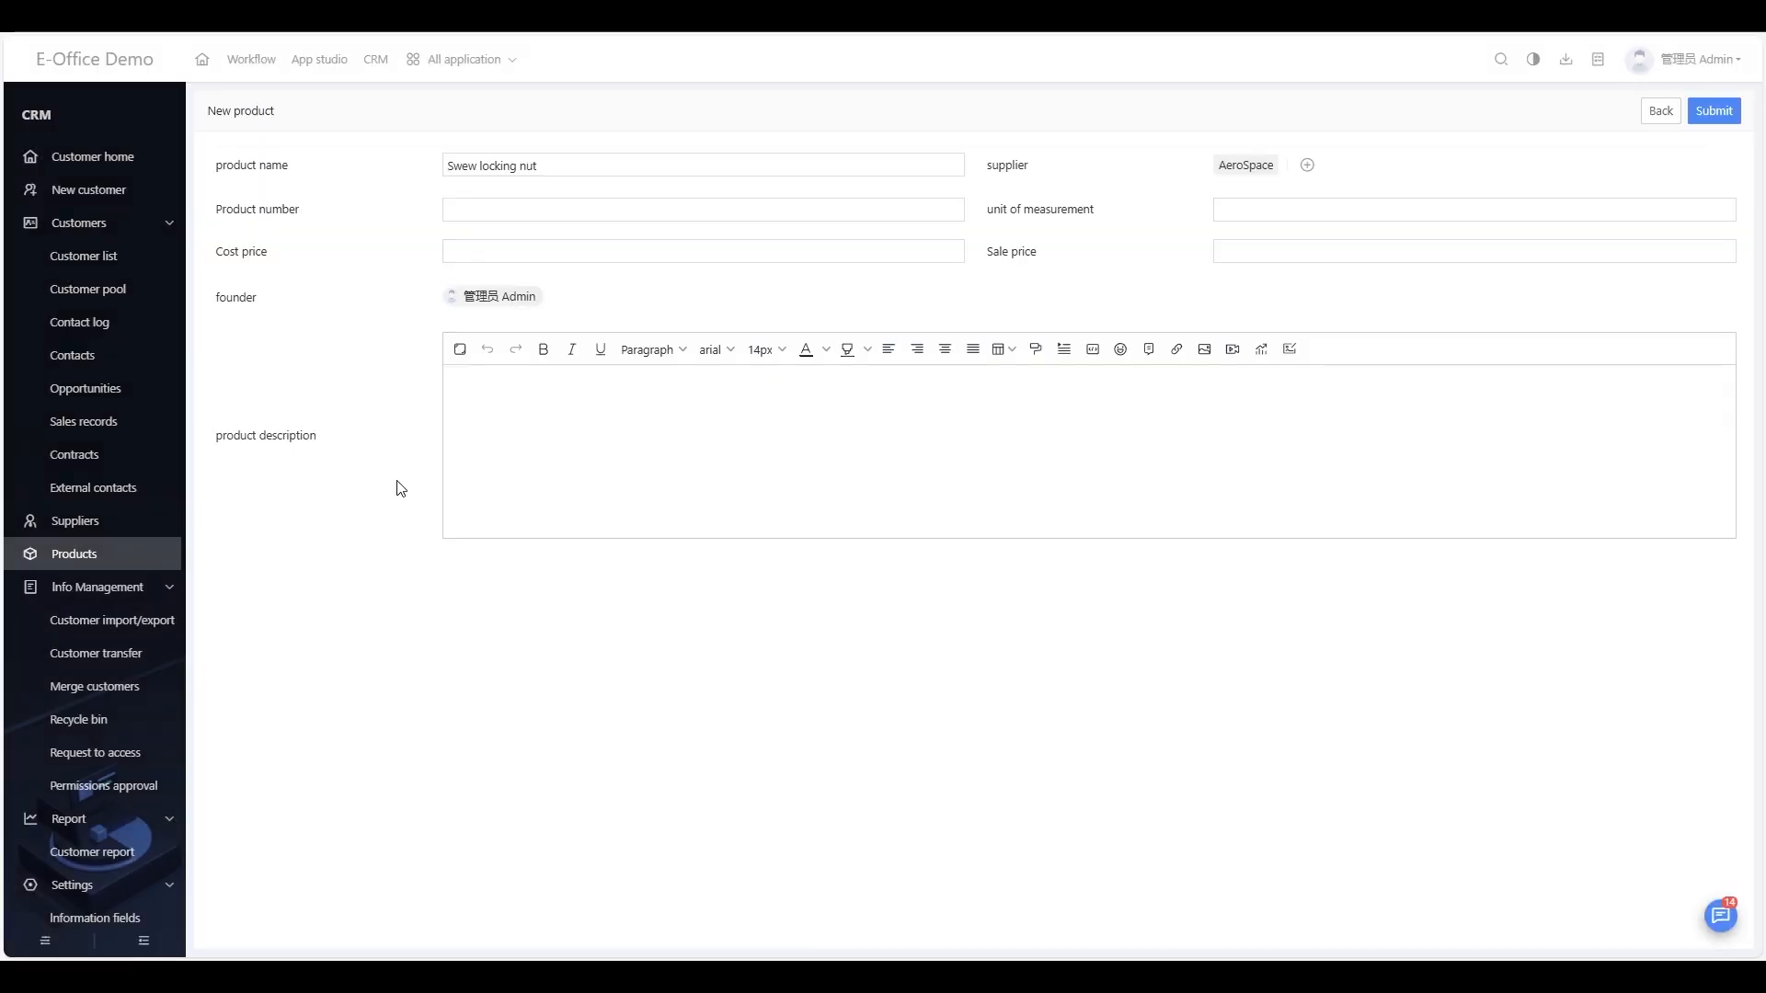
{"action": "mouse_move", "coordinate": [1209, 158]}
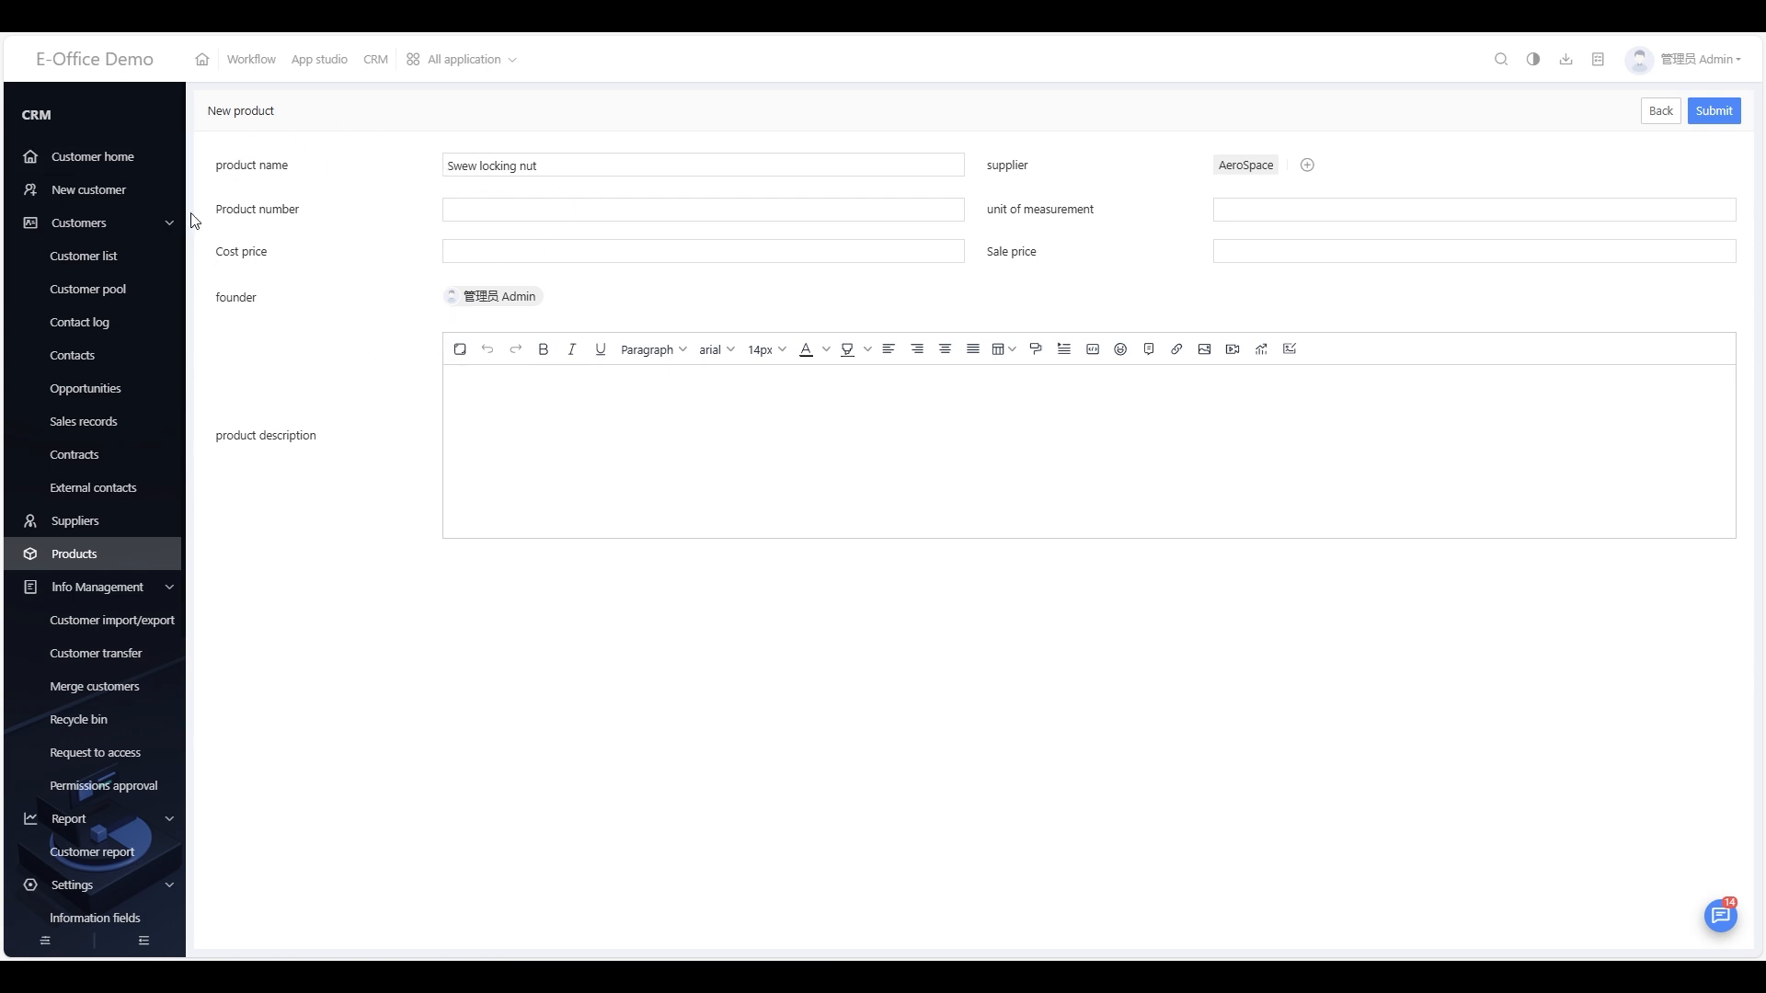
{"action": "left_click", "coordinate": [98, 558]}
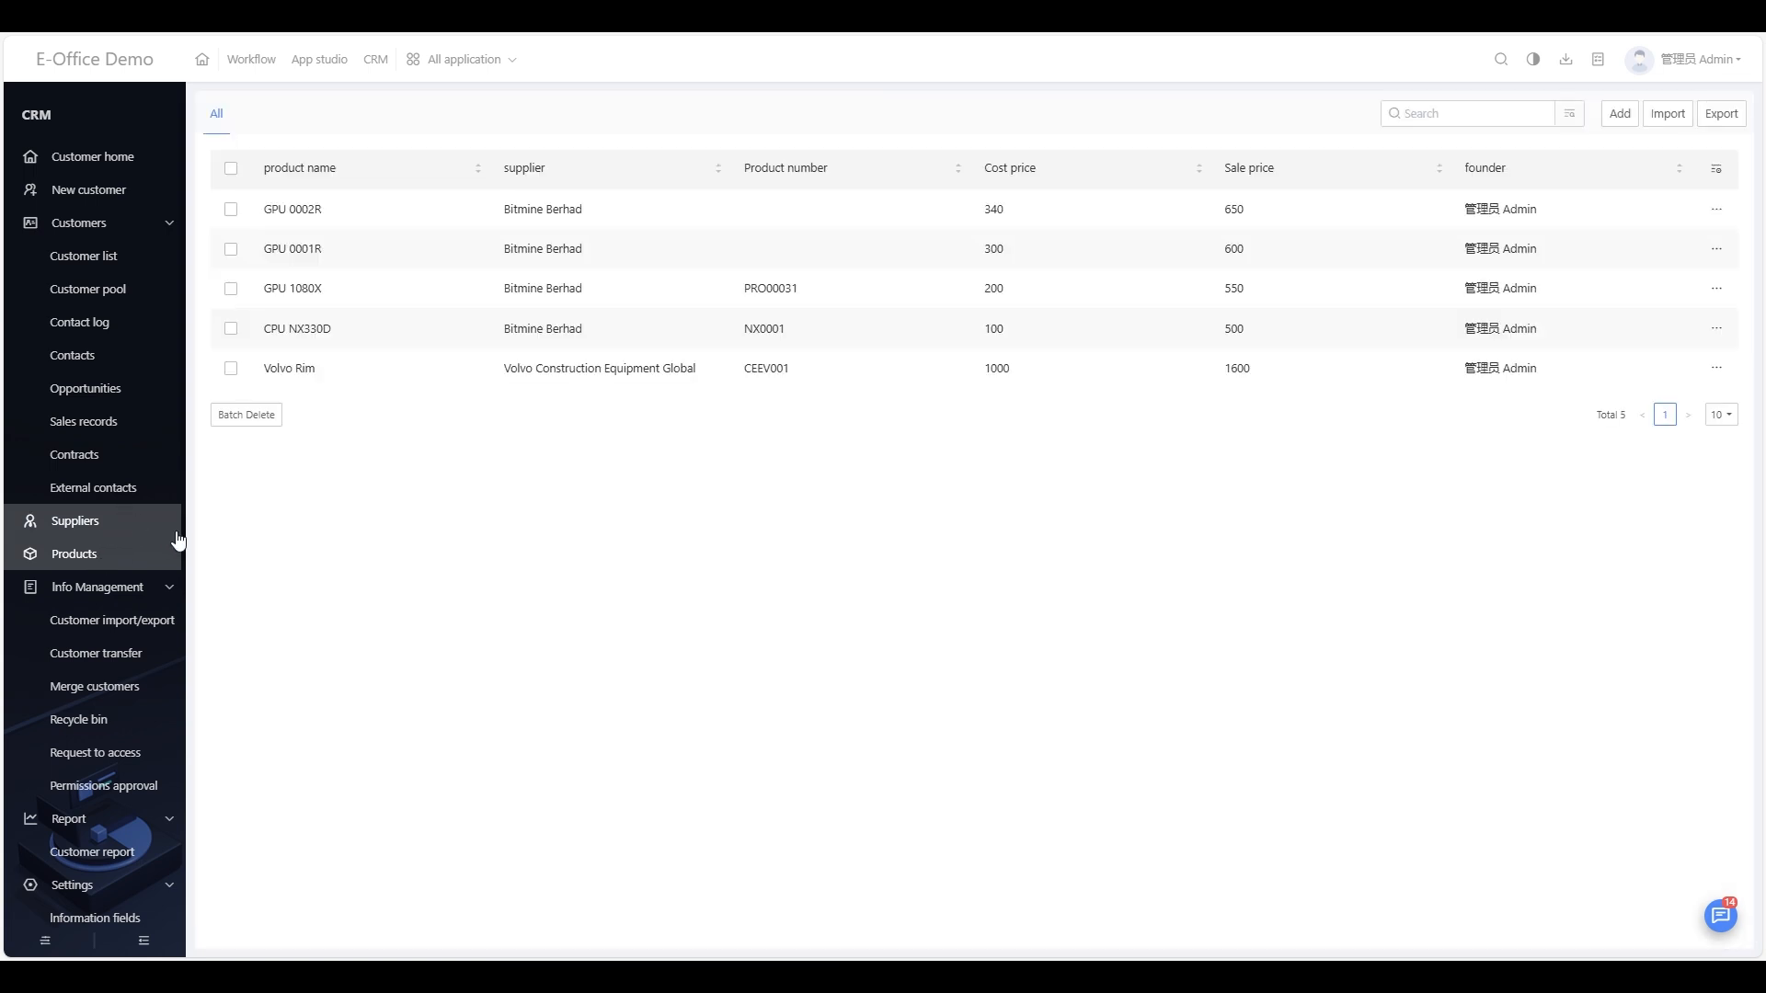
Step: From a blank new supplier form, go to Settings > Information fields
{"action": "left_click", "coordinate": [115, 522]}
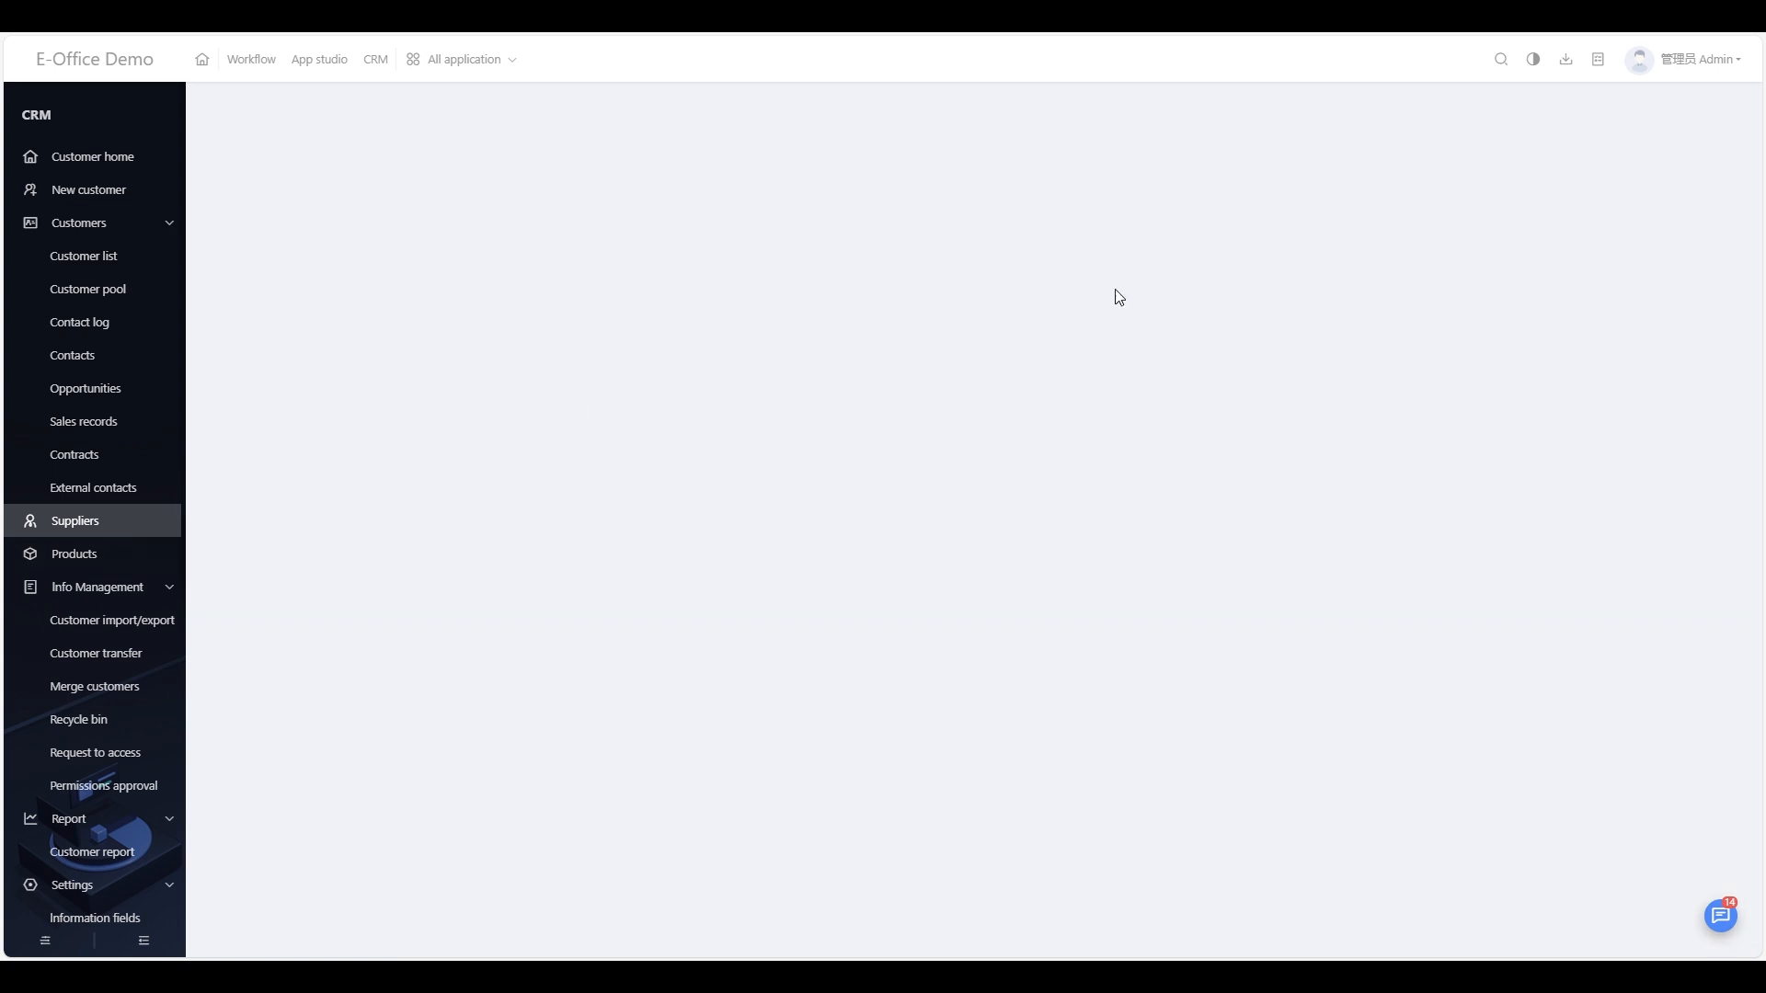
{"action": "left_click", "coordinate": [1619, 113]}
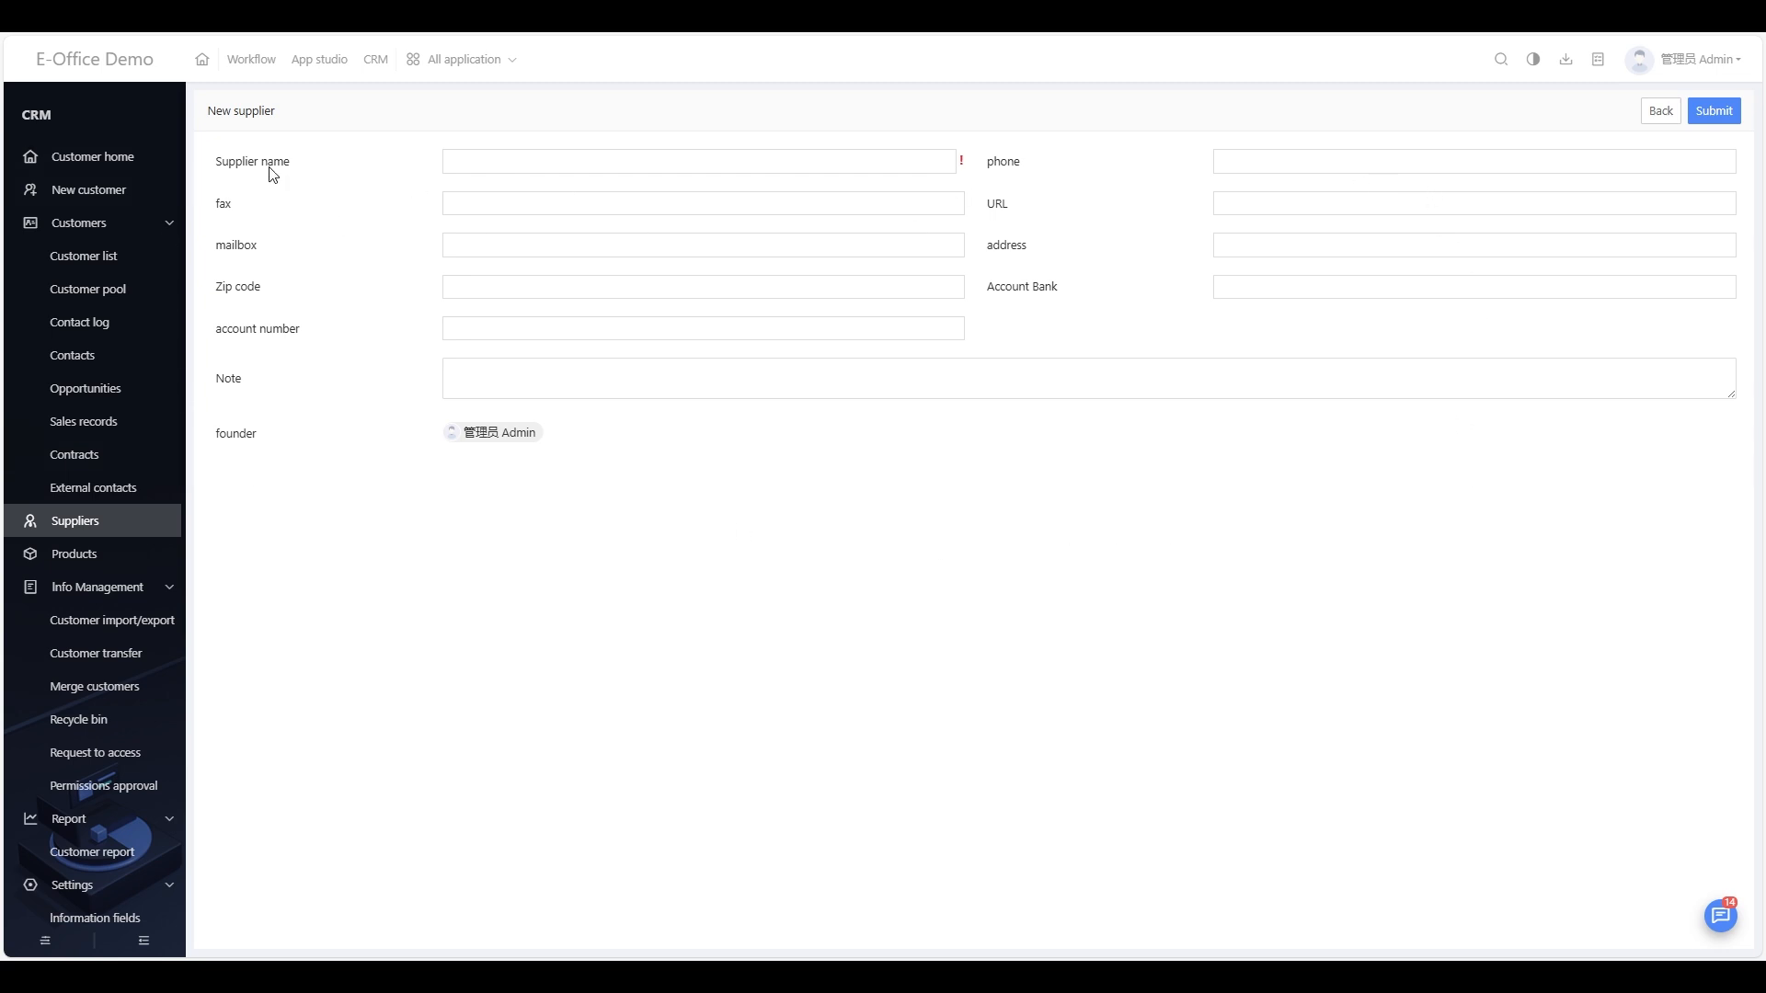
{"action": "scroll", "coordinate": [120, 622], "scroll_direction": "down", "scroll_amount": 5}
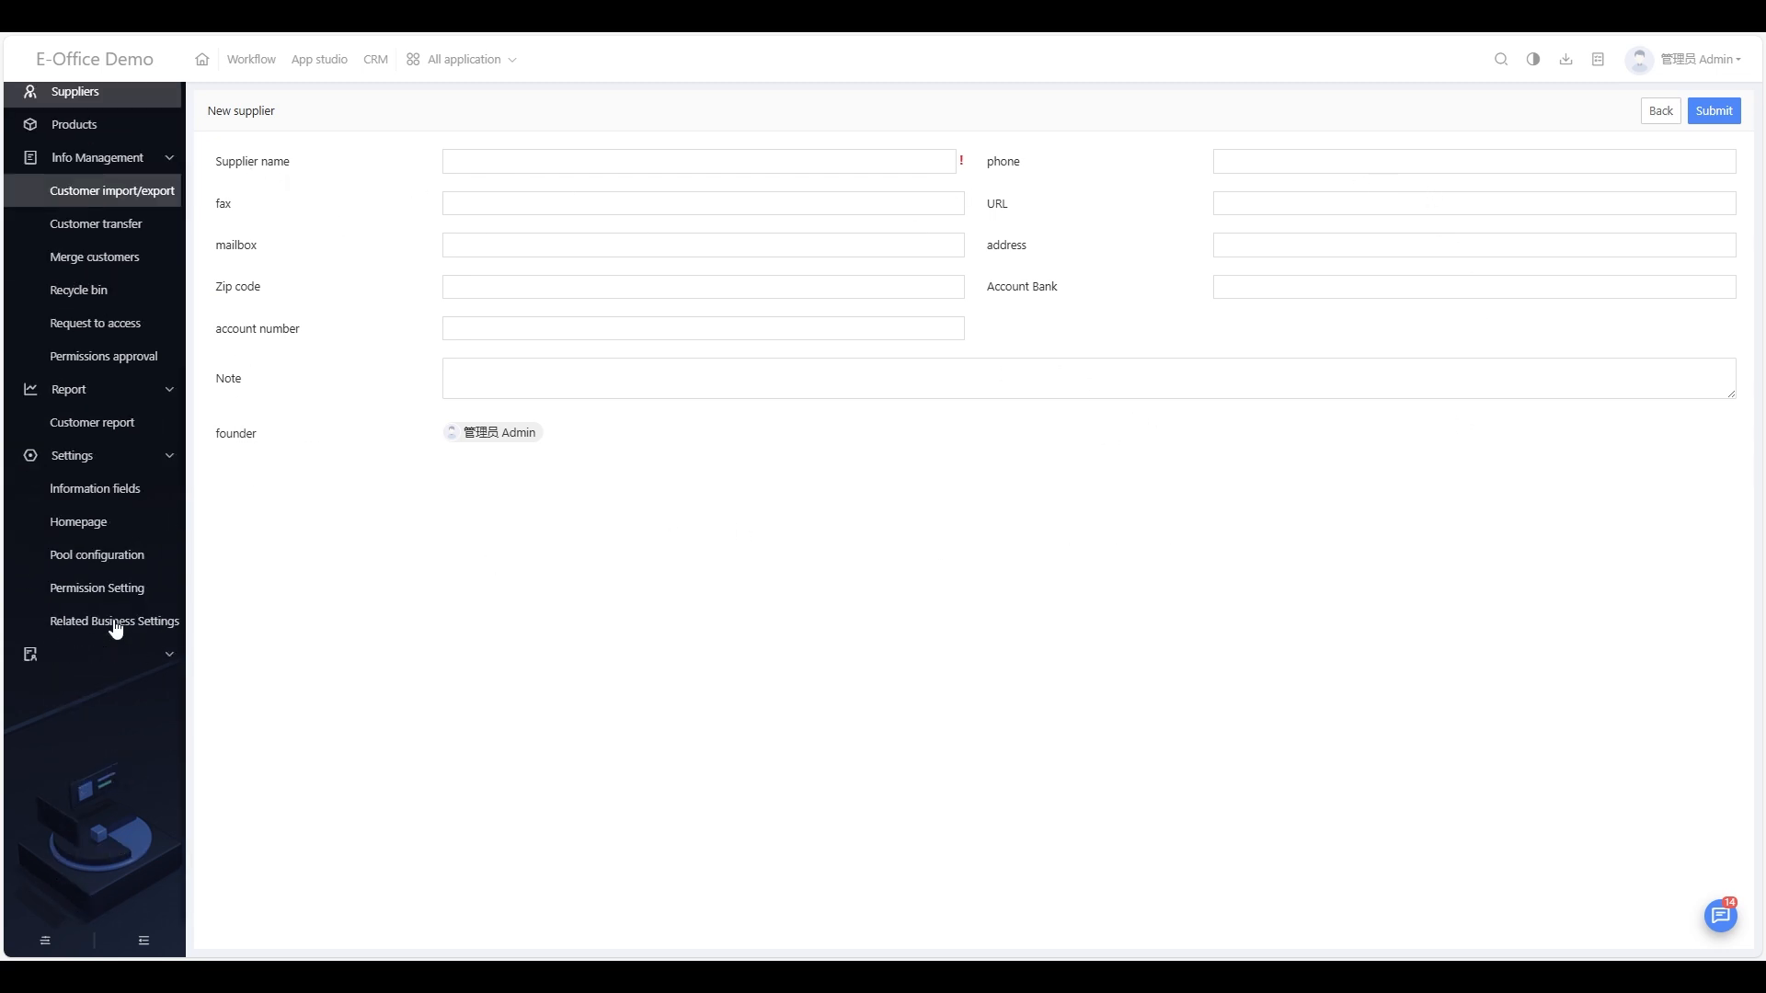
{"action": "left_click", "coordinate": [74, 490]}
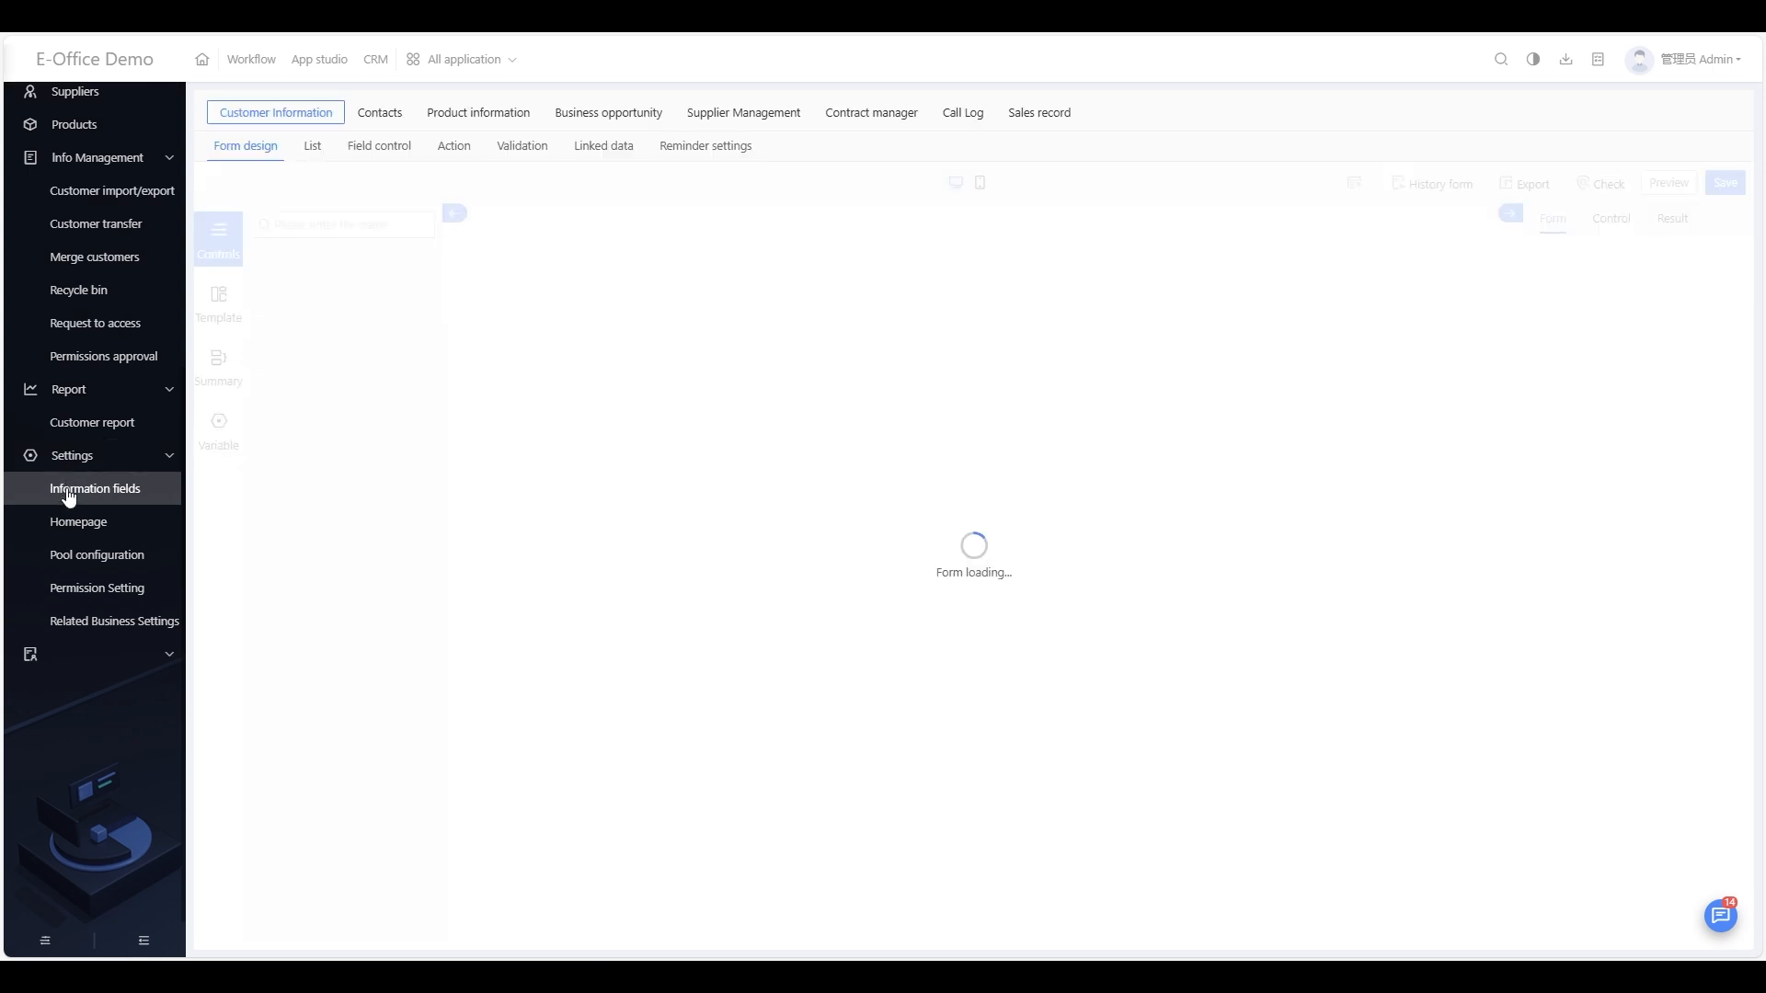
Step: In the Supplier Management form, add a Dropdown below Supplier name and rename it Site location
{"action": "left_click", "coordinate": [759, 121]}
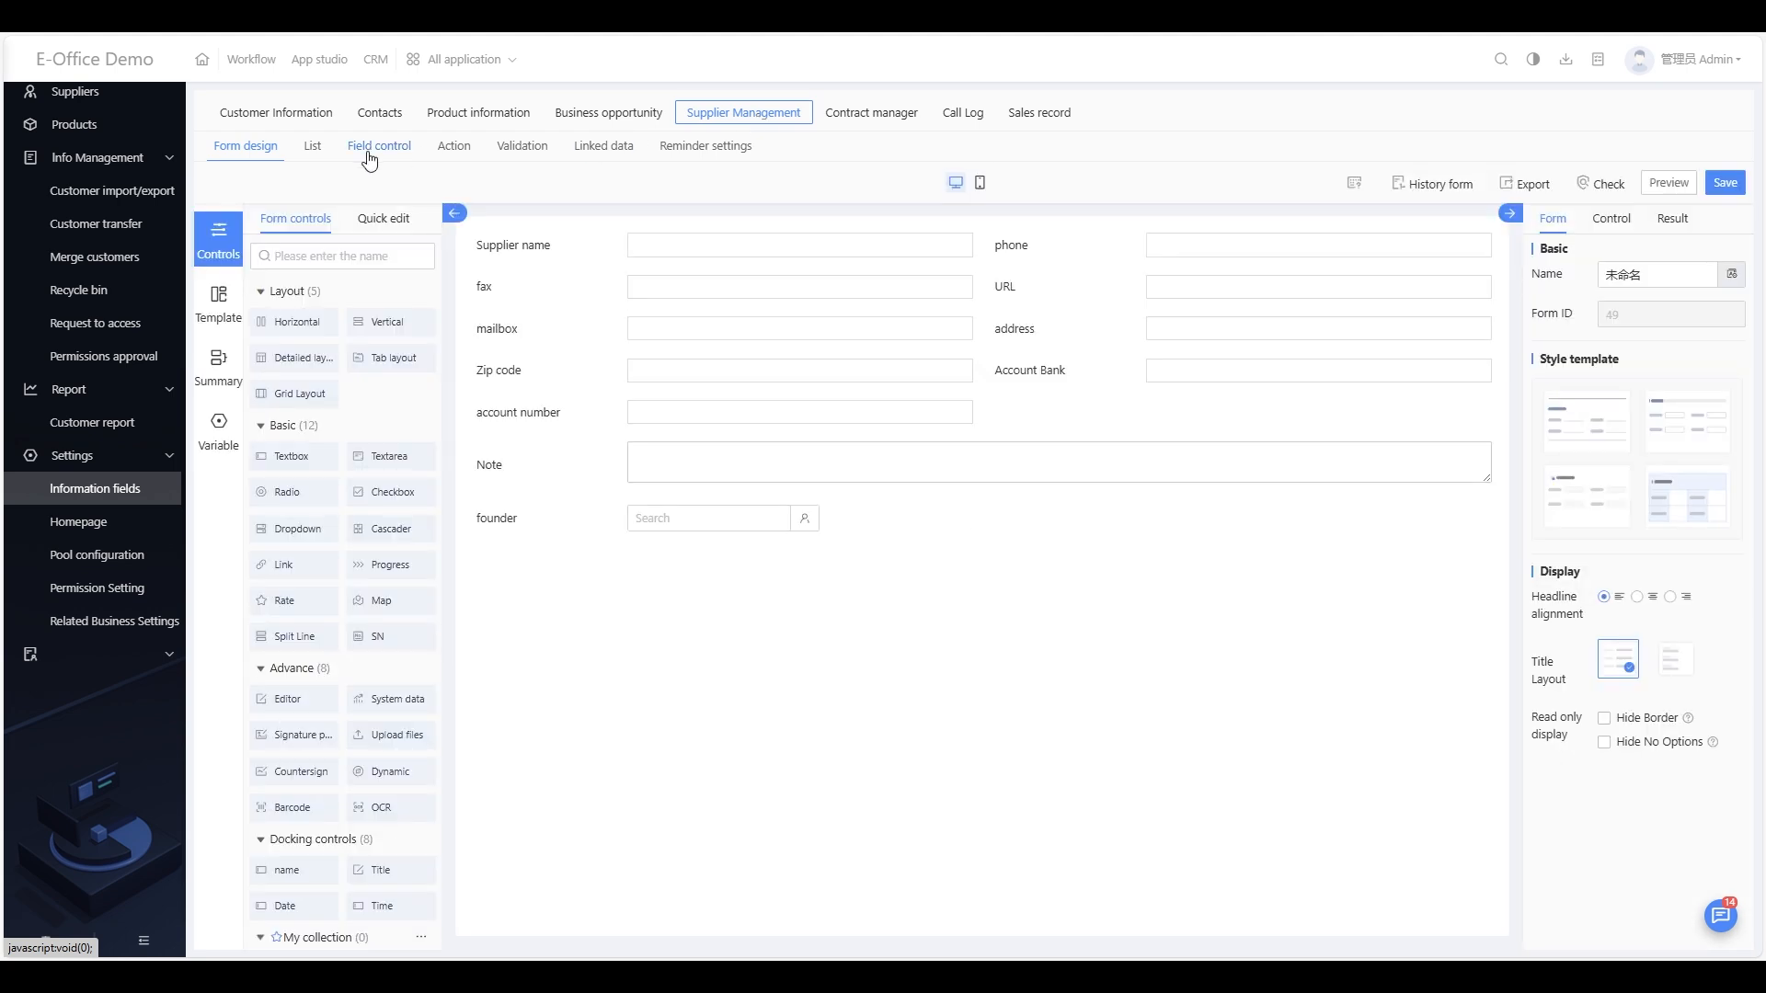
{"action": "left_click", "coordinate": [530, 250]}
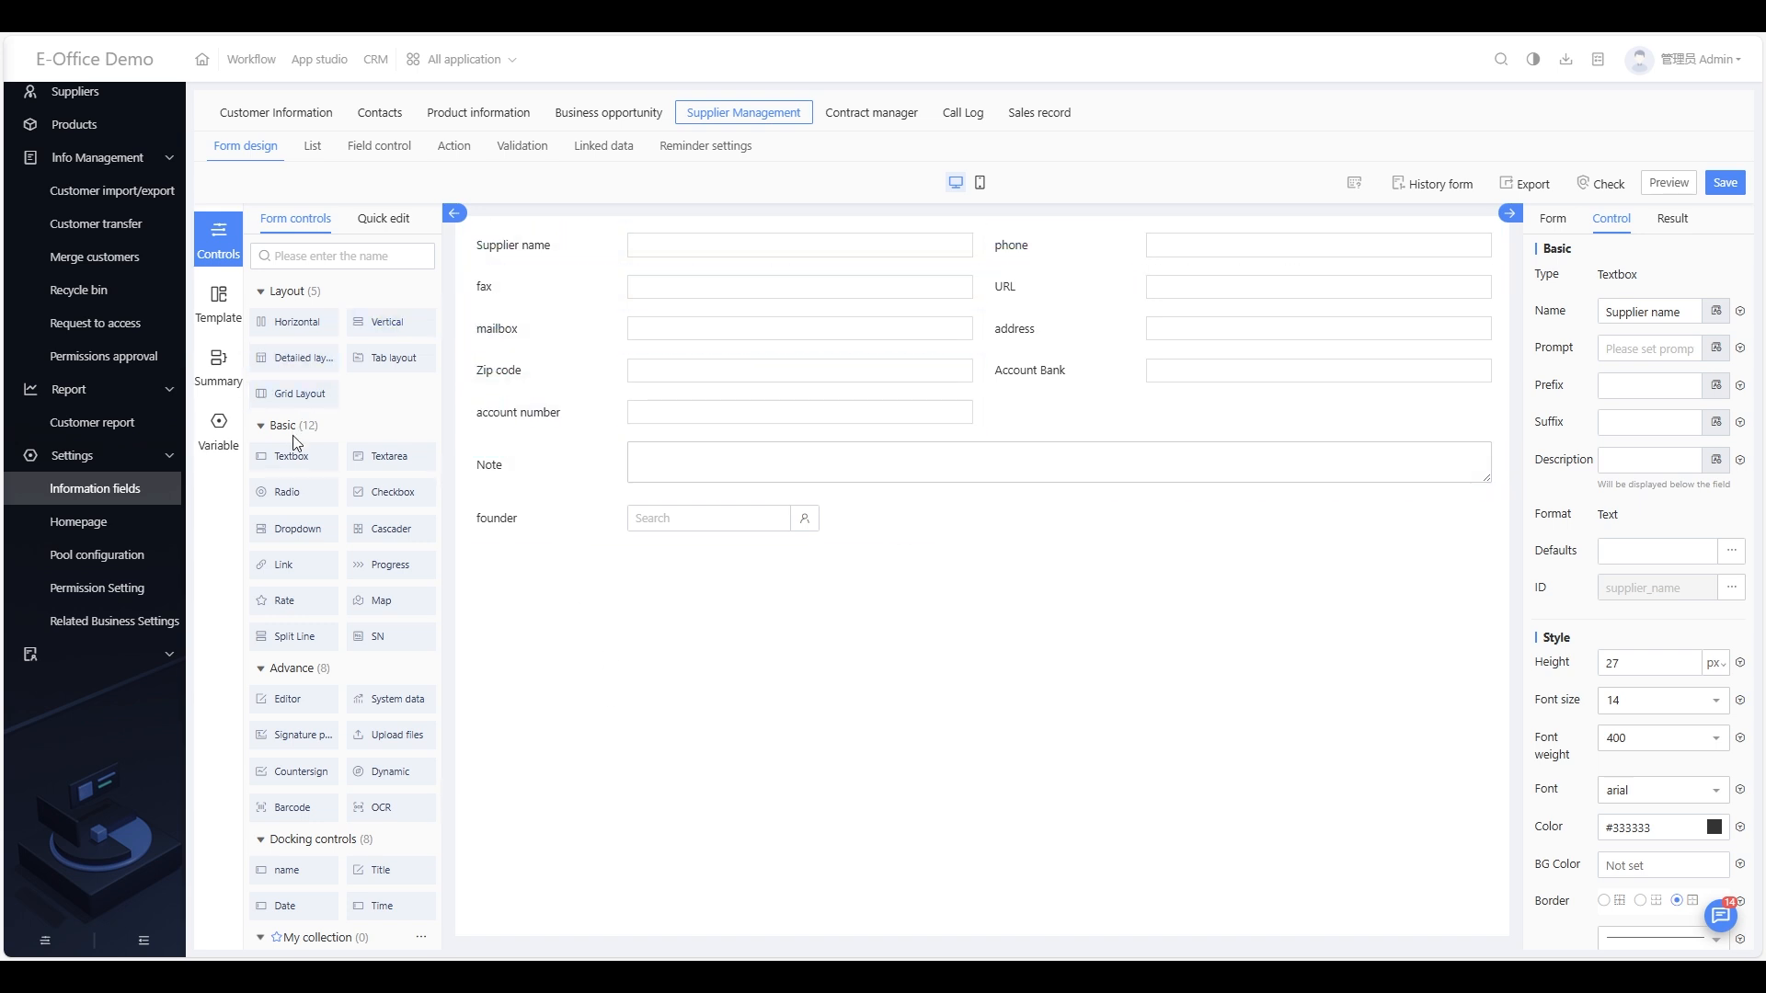
{"action": "left_click_drag", "start_coordinate": [292, 521], "coordinate": [579, 290]}
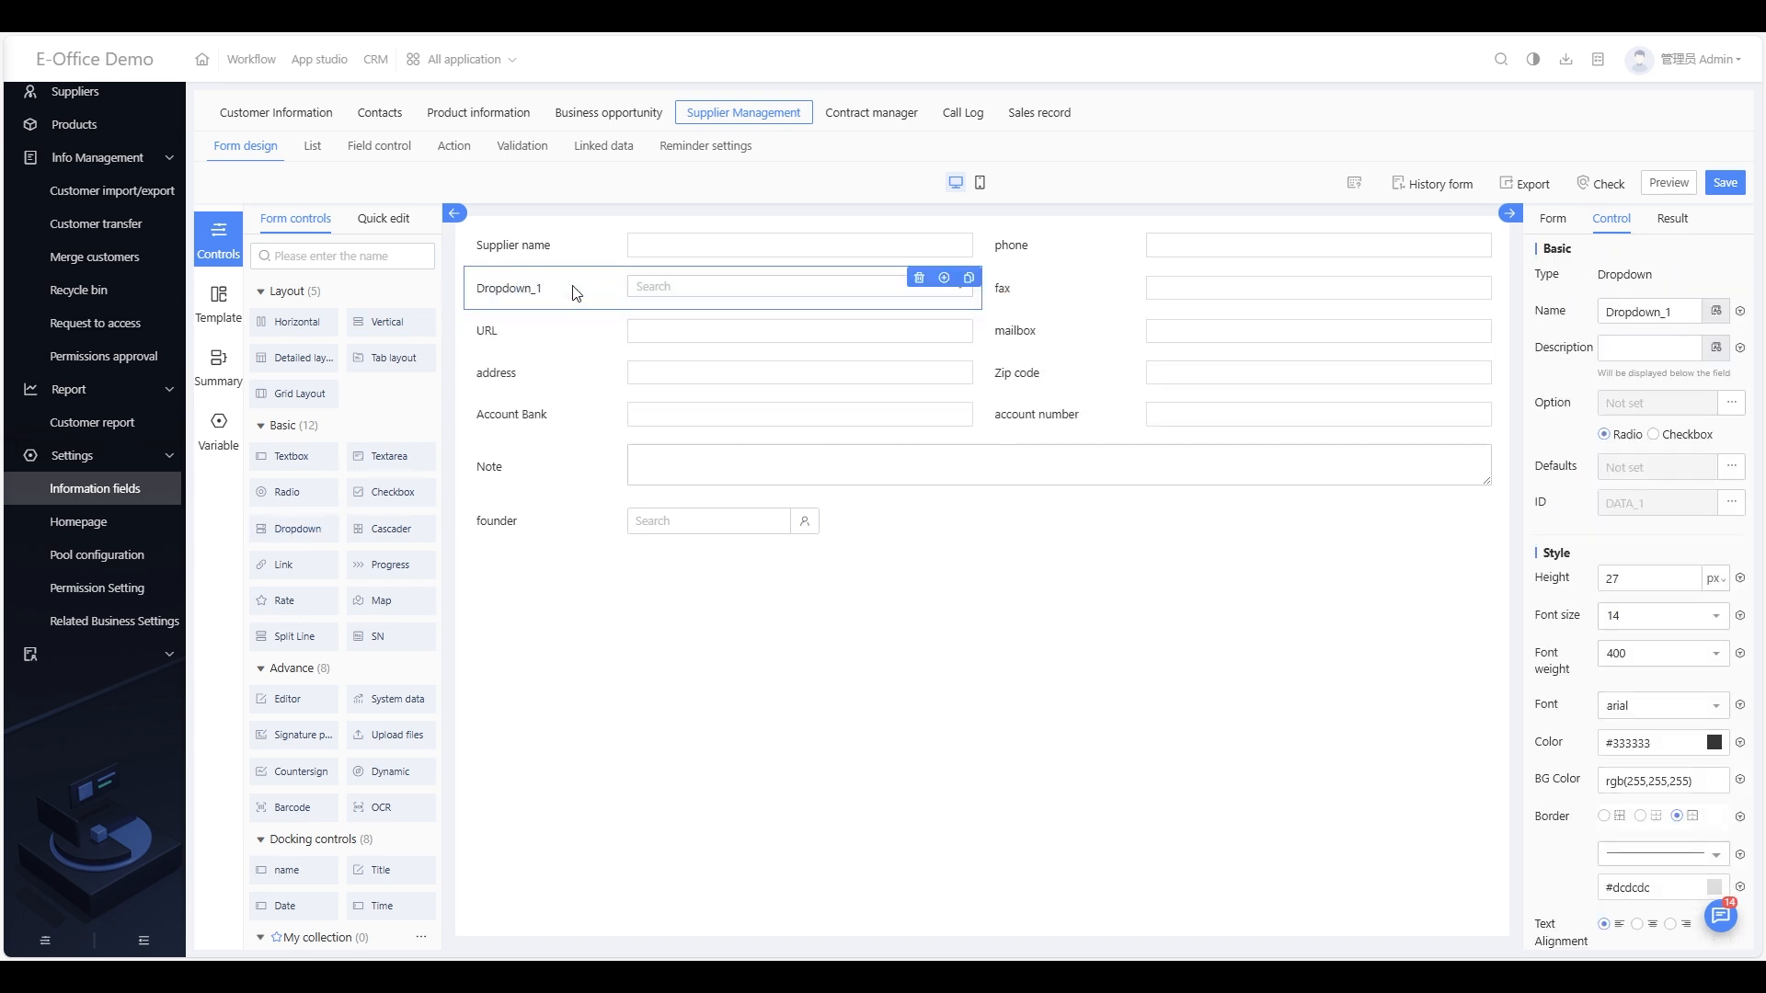
{"action": "left_click_drag", "start_coordinate": [1701, 324], "coordinate": [1588, 321]}
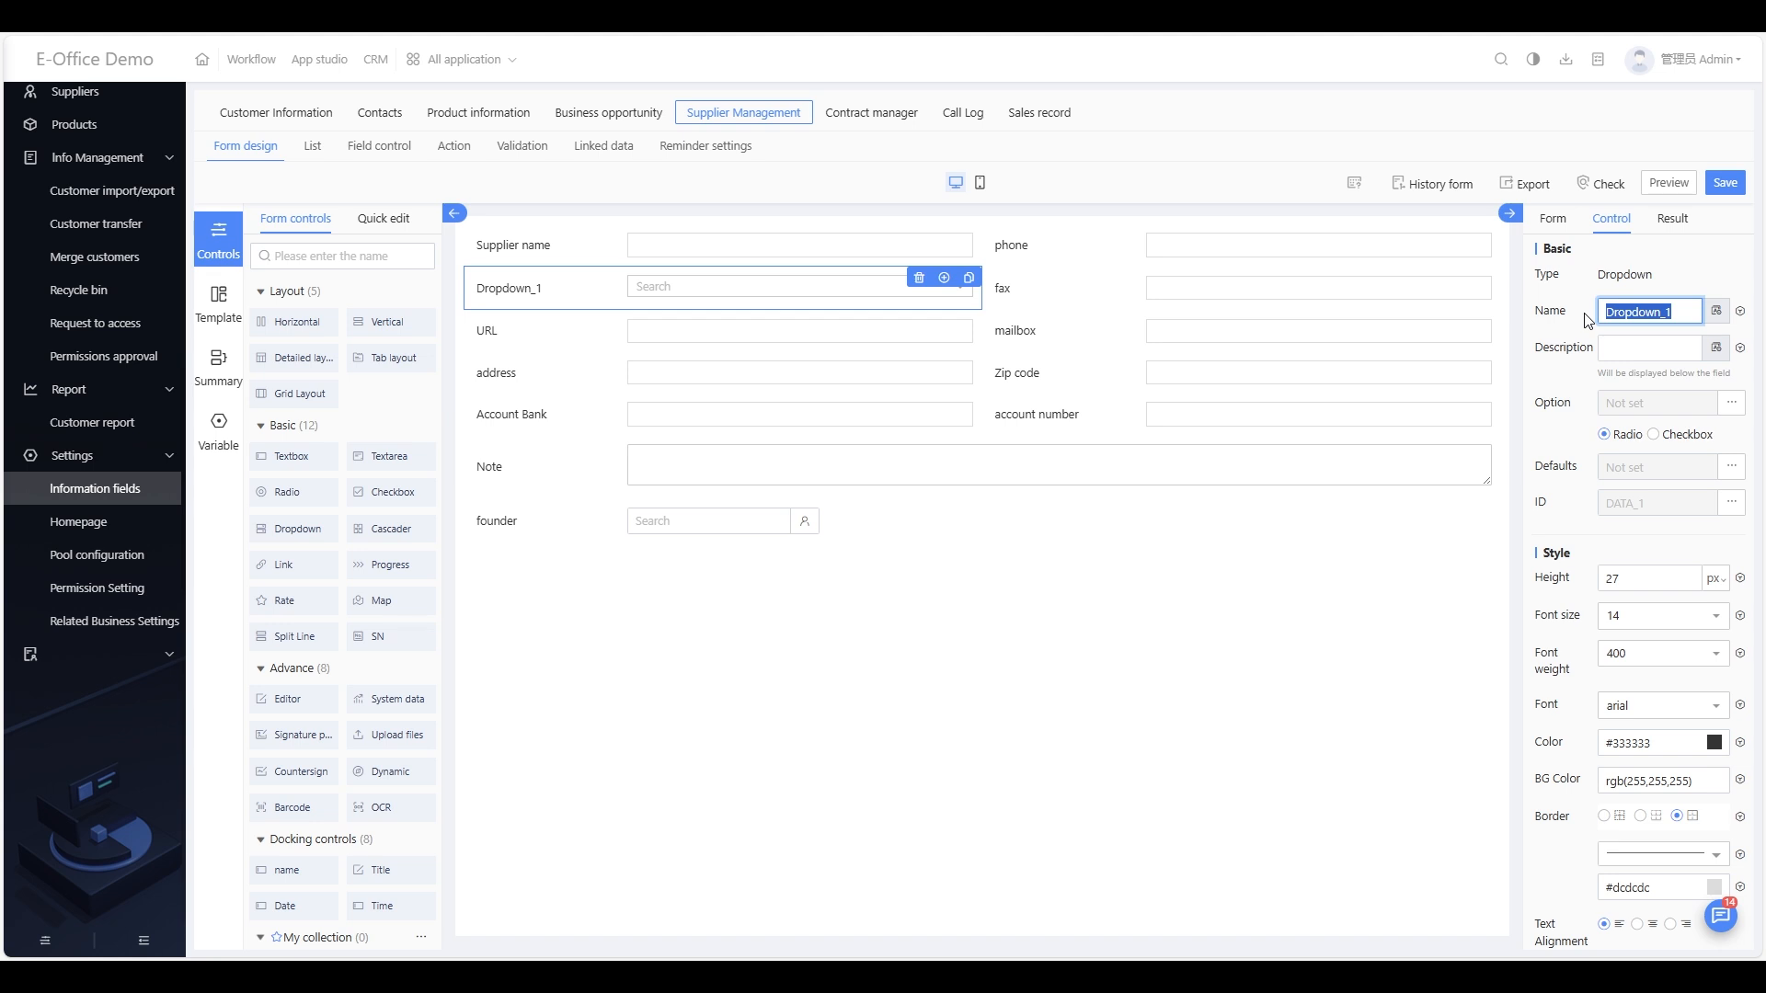
{"action": "type", "text": "S"}
{"action": "type", "text": "ite reg"}
{"action": "type", "text": "tion"}
Step: Give Site location the options Malaysia, Singapore and Germany, then save the form design
{"action": "left_click", "coordinate": [1732, 402]}
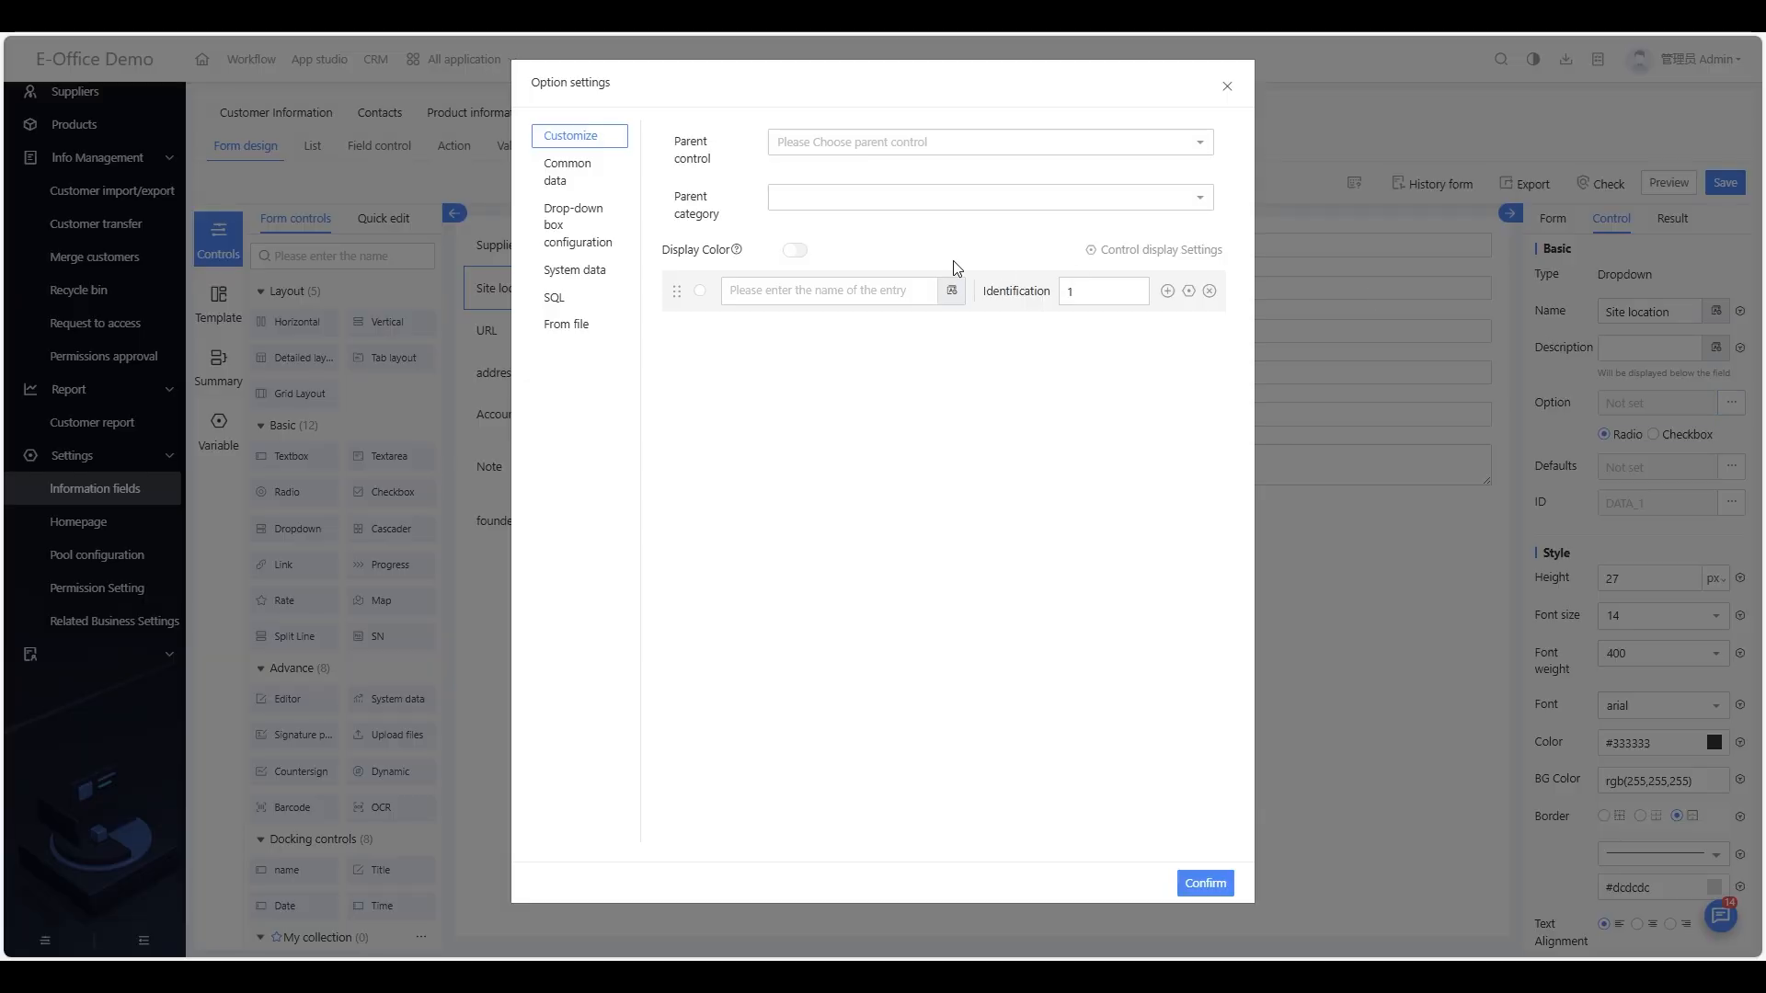
{"action": "left_click", "coordinate": [823, 292]}
{"action": "type", "text": "Malaysia"}
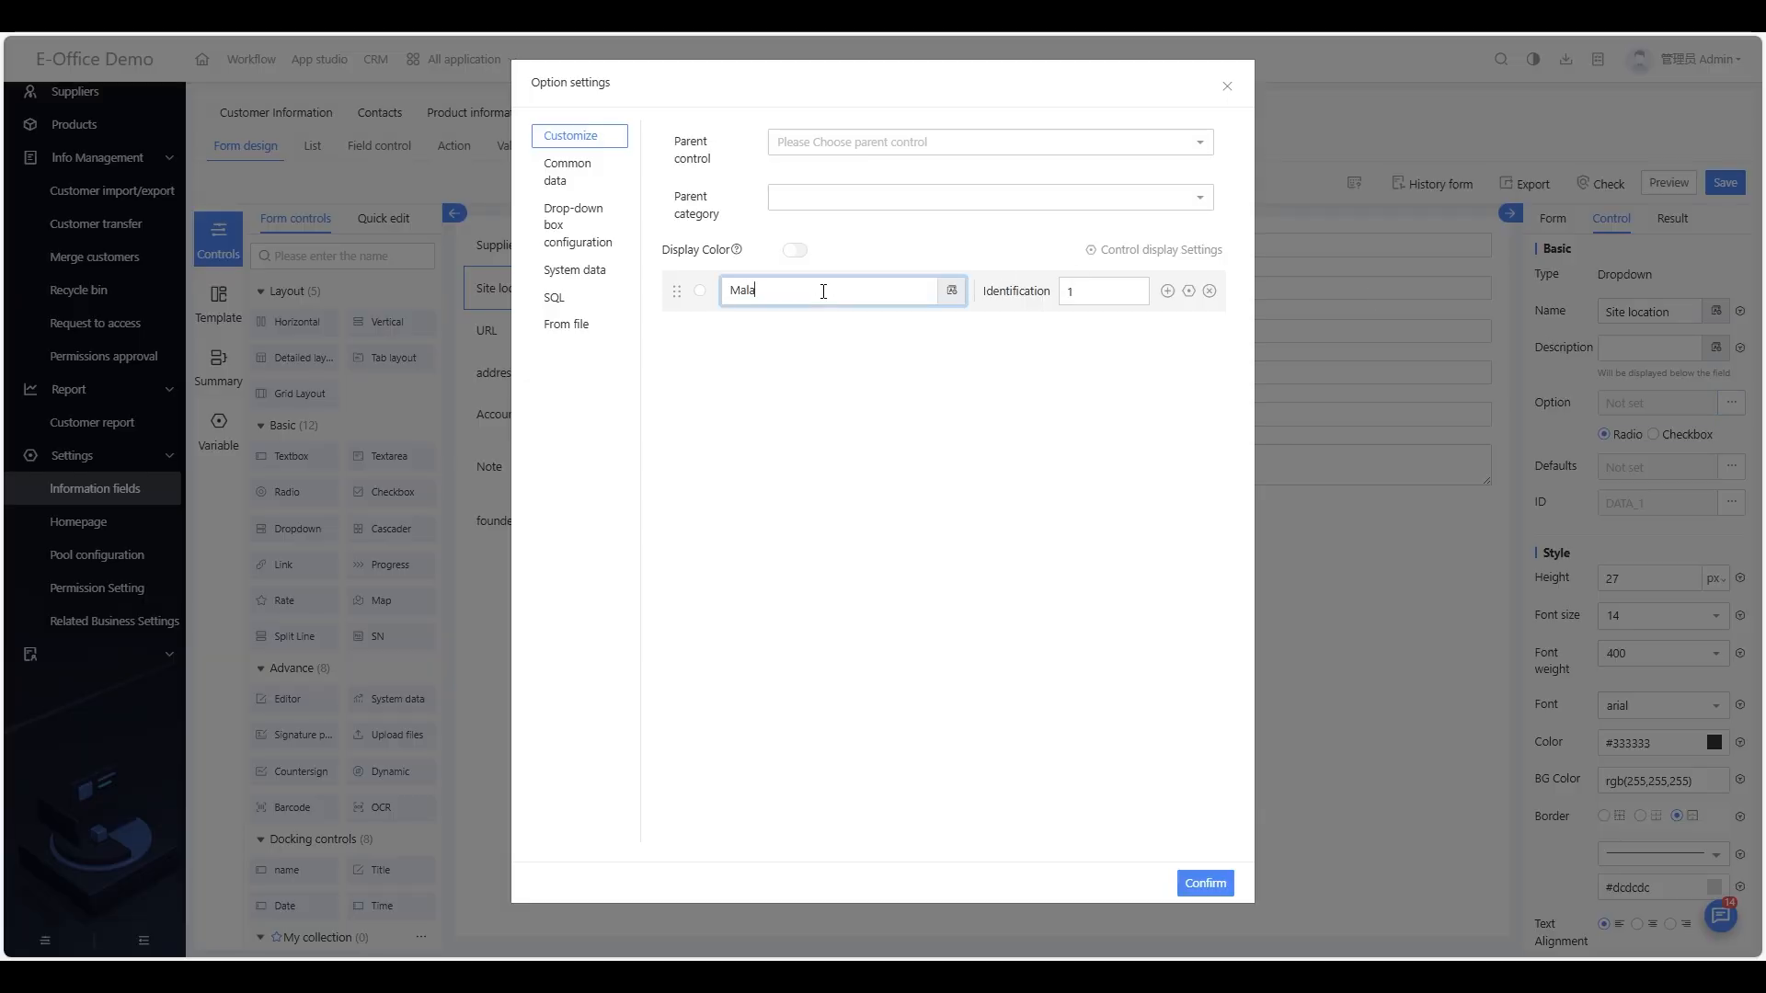
{"action": "left_click", "coordinate": [1167, 291]}
{"action": "type", "text": "Sin"}
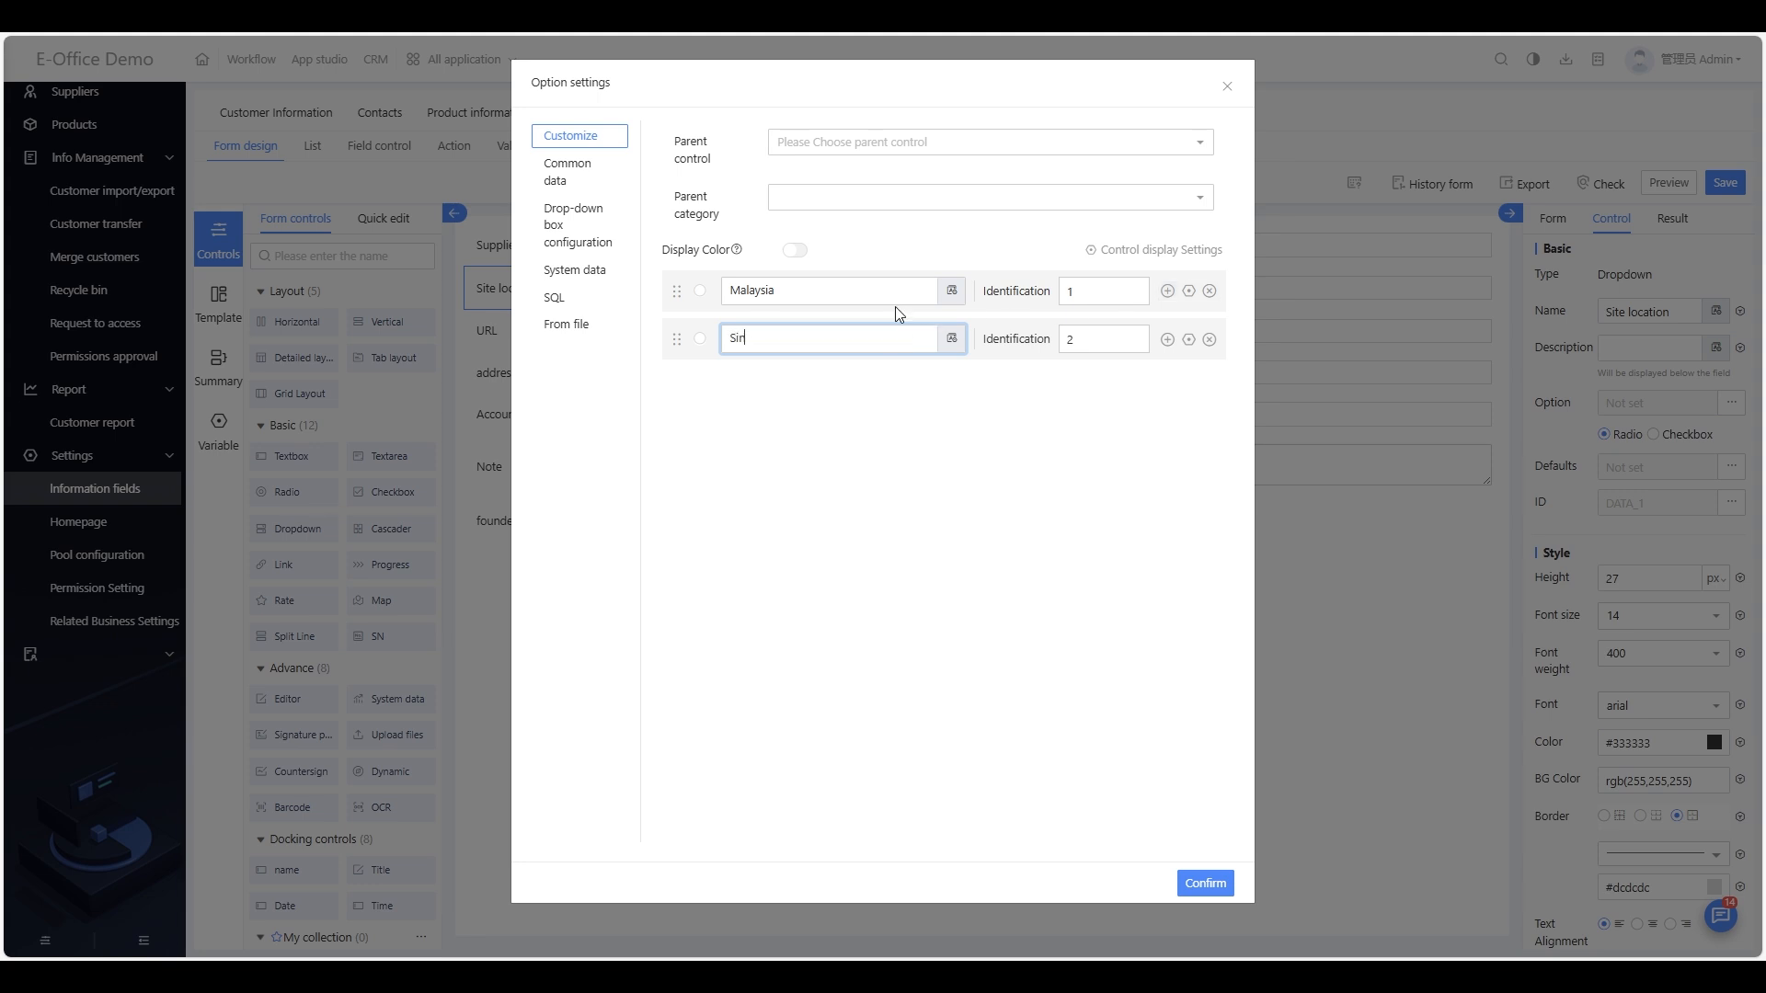
{"action": "type", "text": "gapore"}
{"action": "left_click", "coordinate": [1168, 339]}
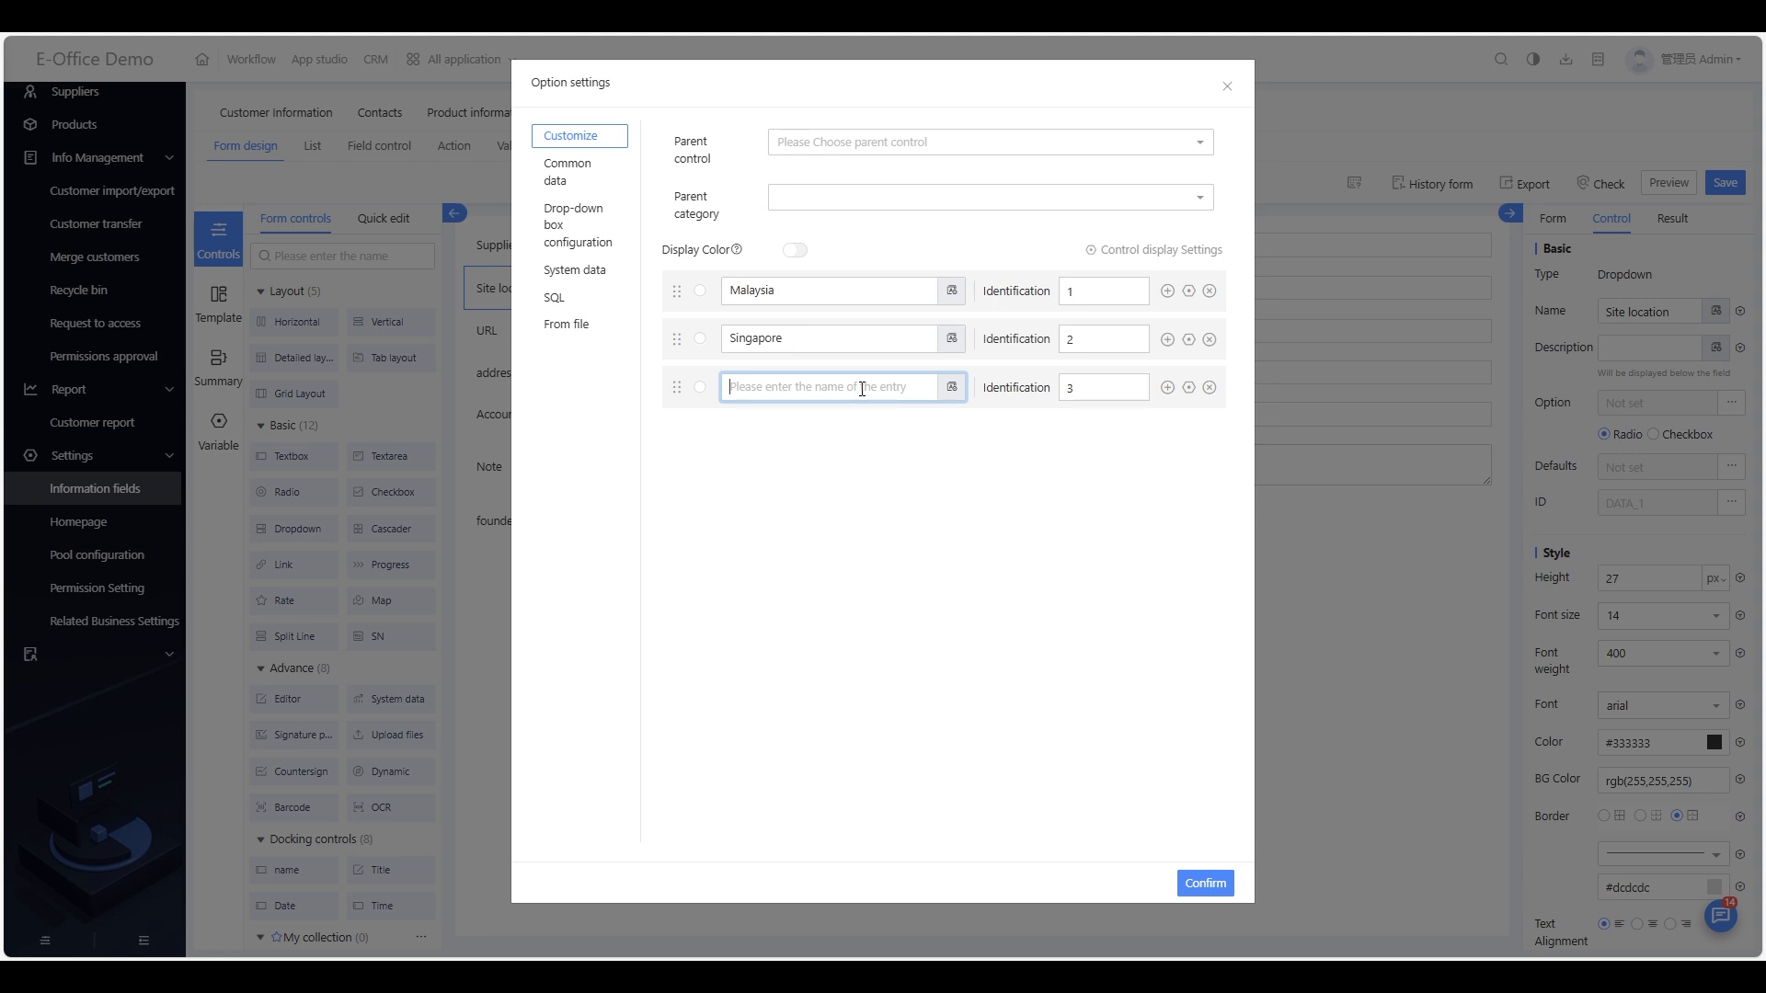
{"action": "type", "text": "B"}
{"action": "key", "text": "BackSpace"}
{"action": "type", "text": "G"}
{"action": "left_click", "coordinate": [1206, 884]}
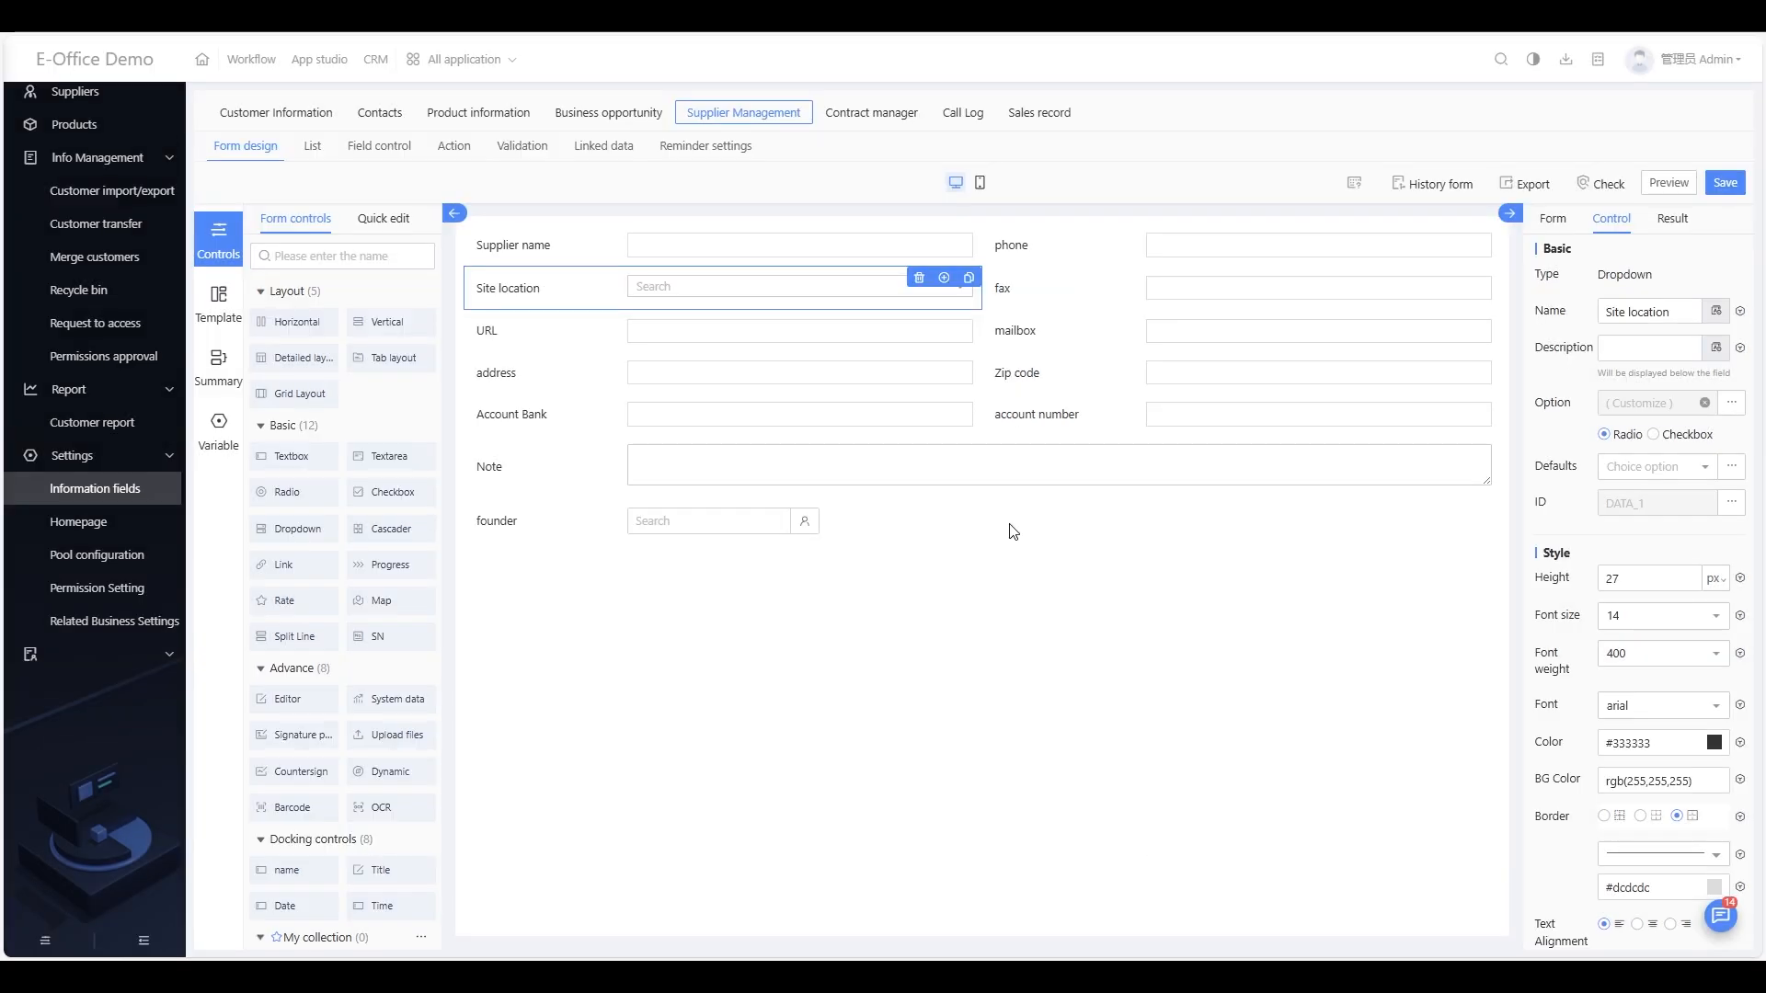
{"action": "left_click", "coordinate": [1735, 181]}
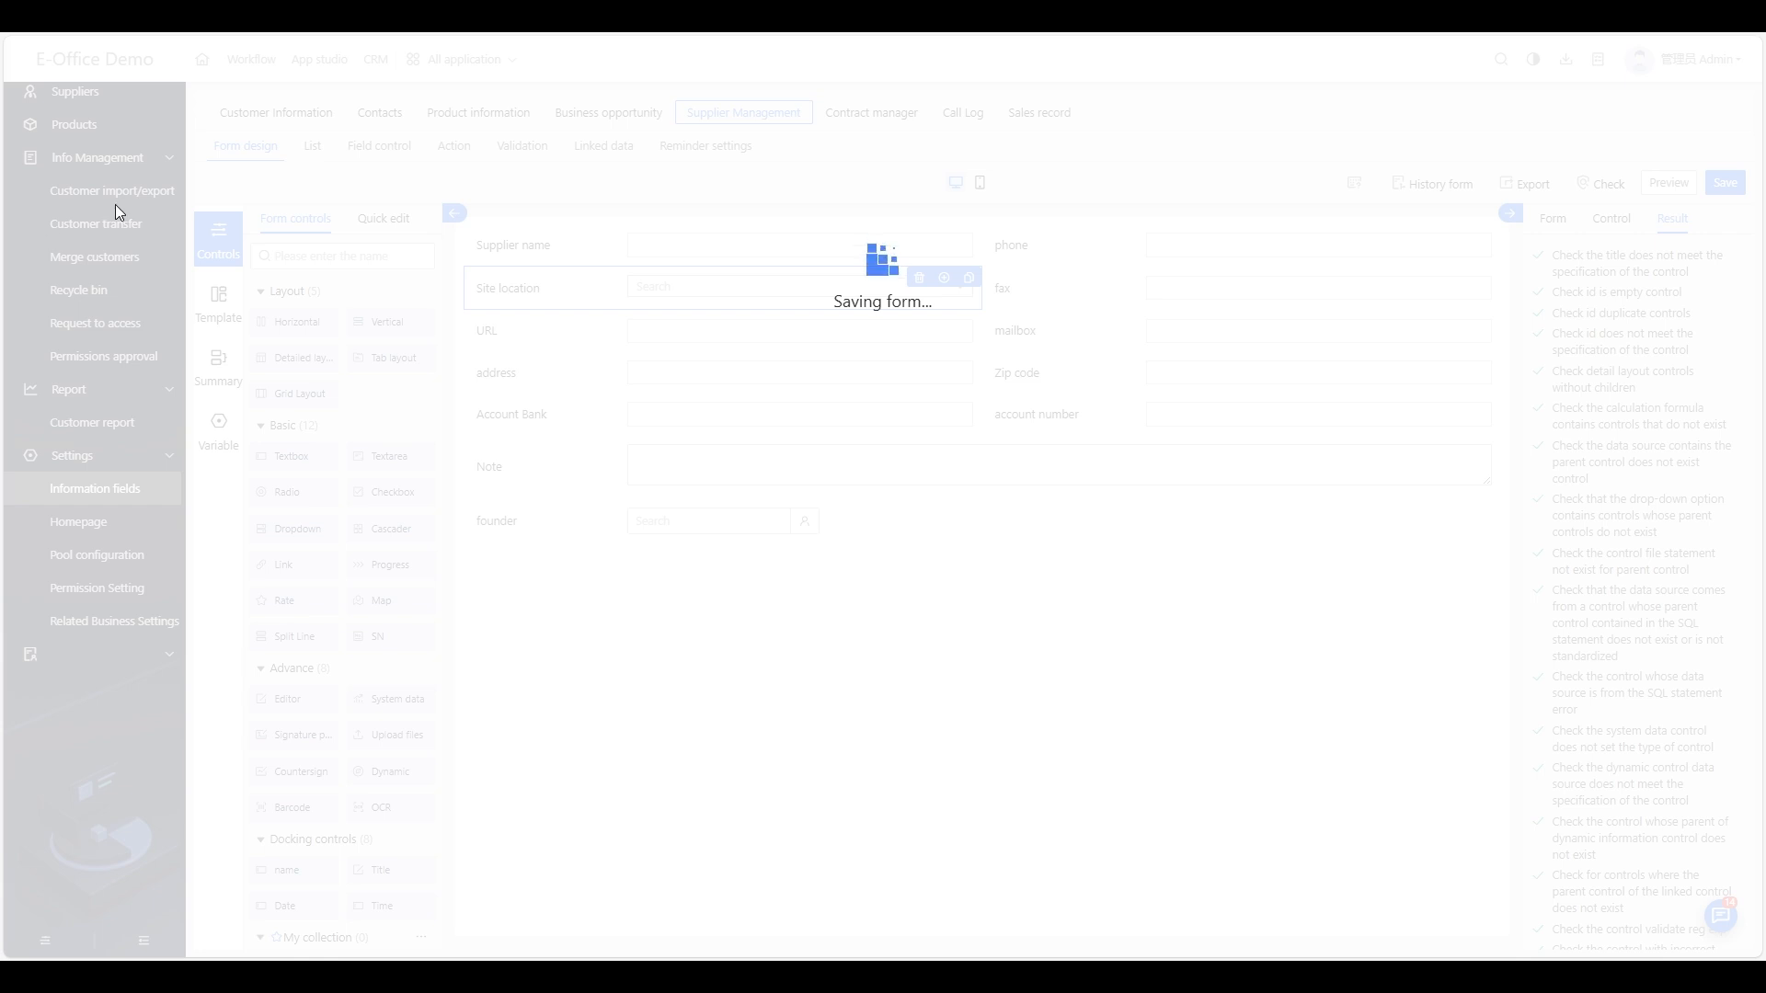
Step: Start a new supplier, confirm Site location offers Malaysia, Singapore and Germany, then return to Information fields
{"action": "left_click", "coordinate": [87, 96]}
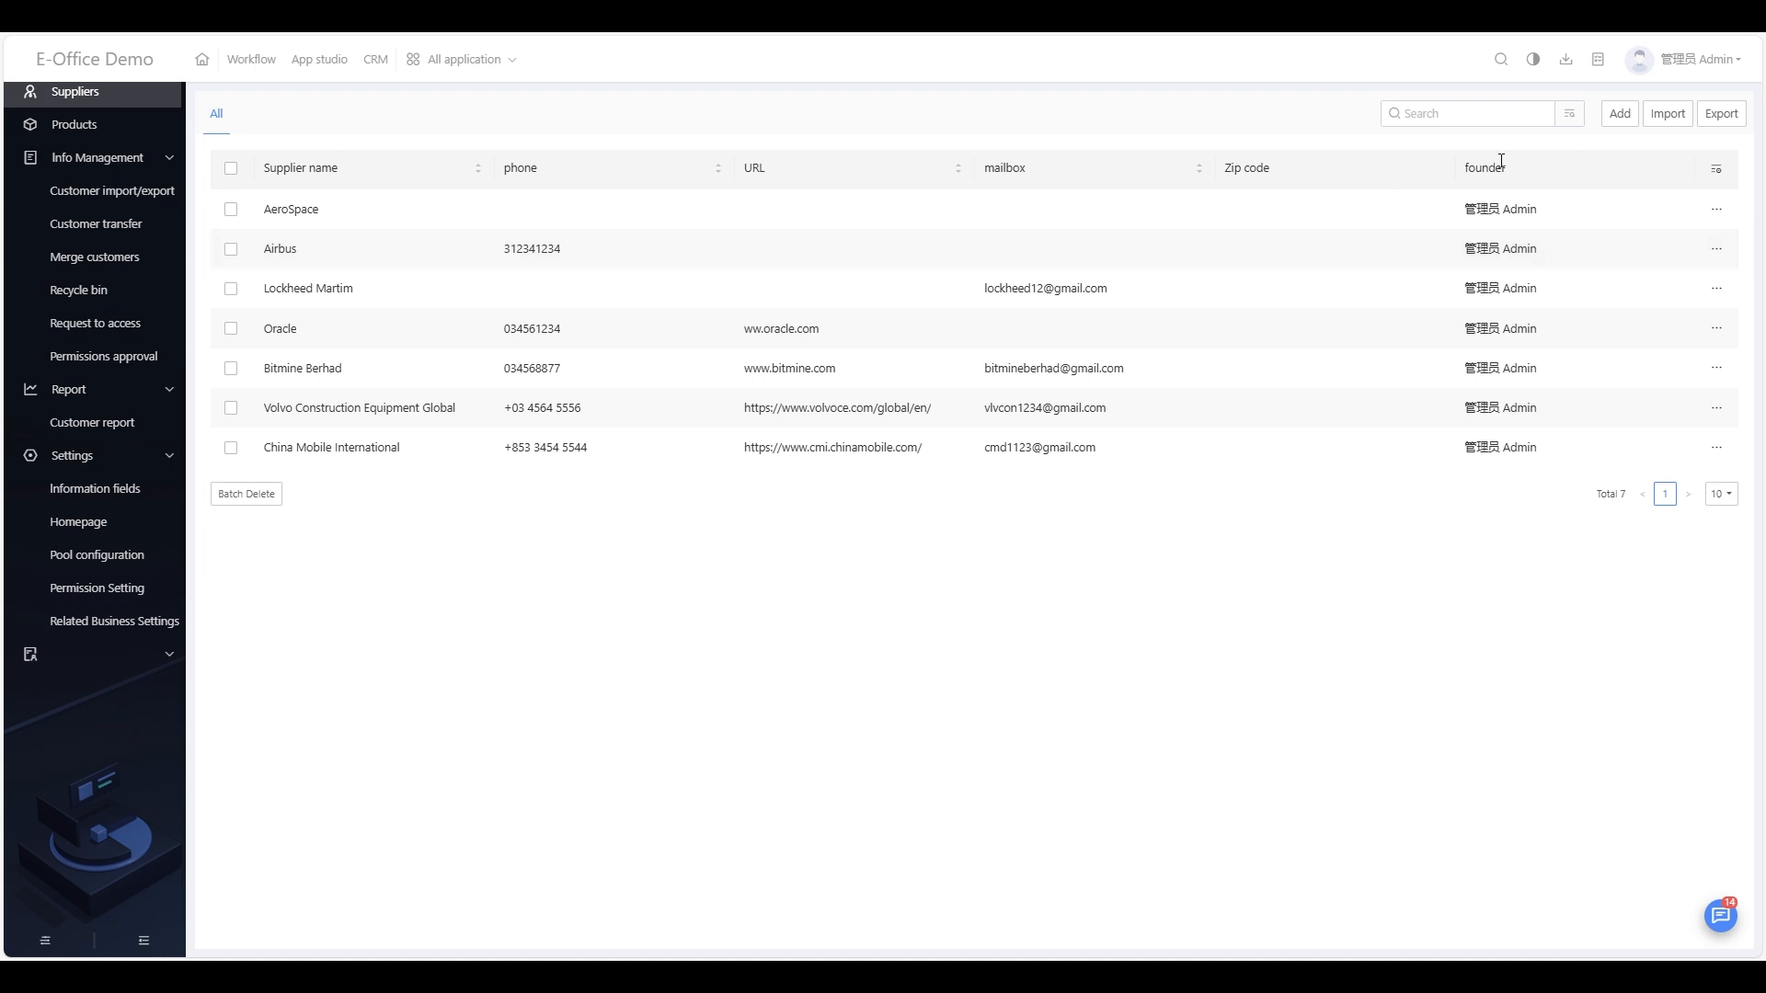
{"action": "left_click", "coordinate": [1612, 117]}
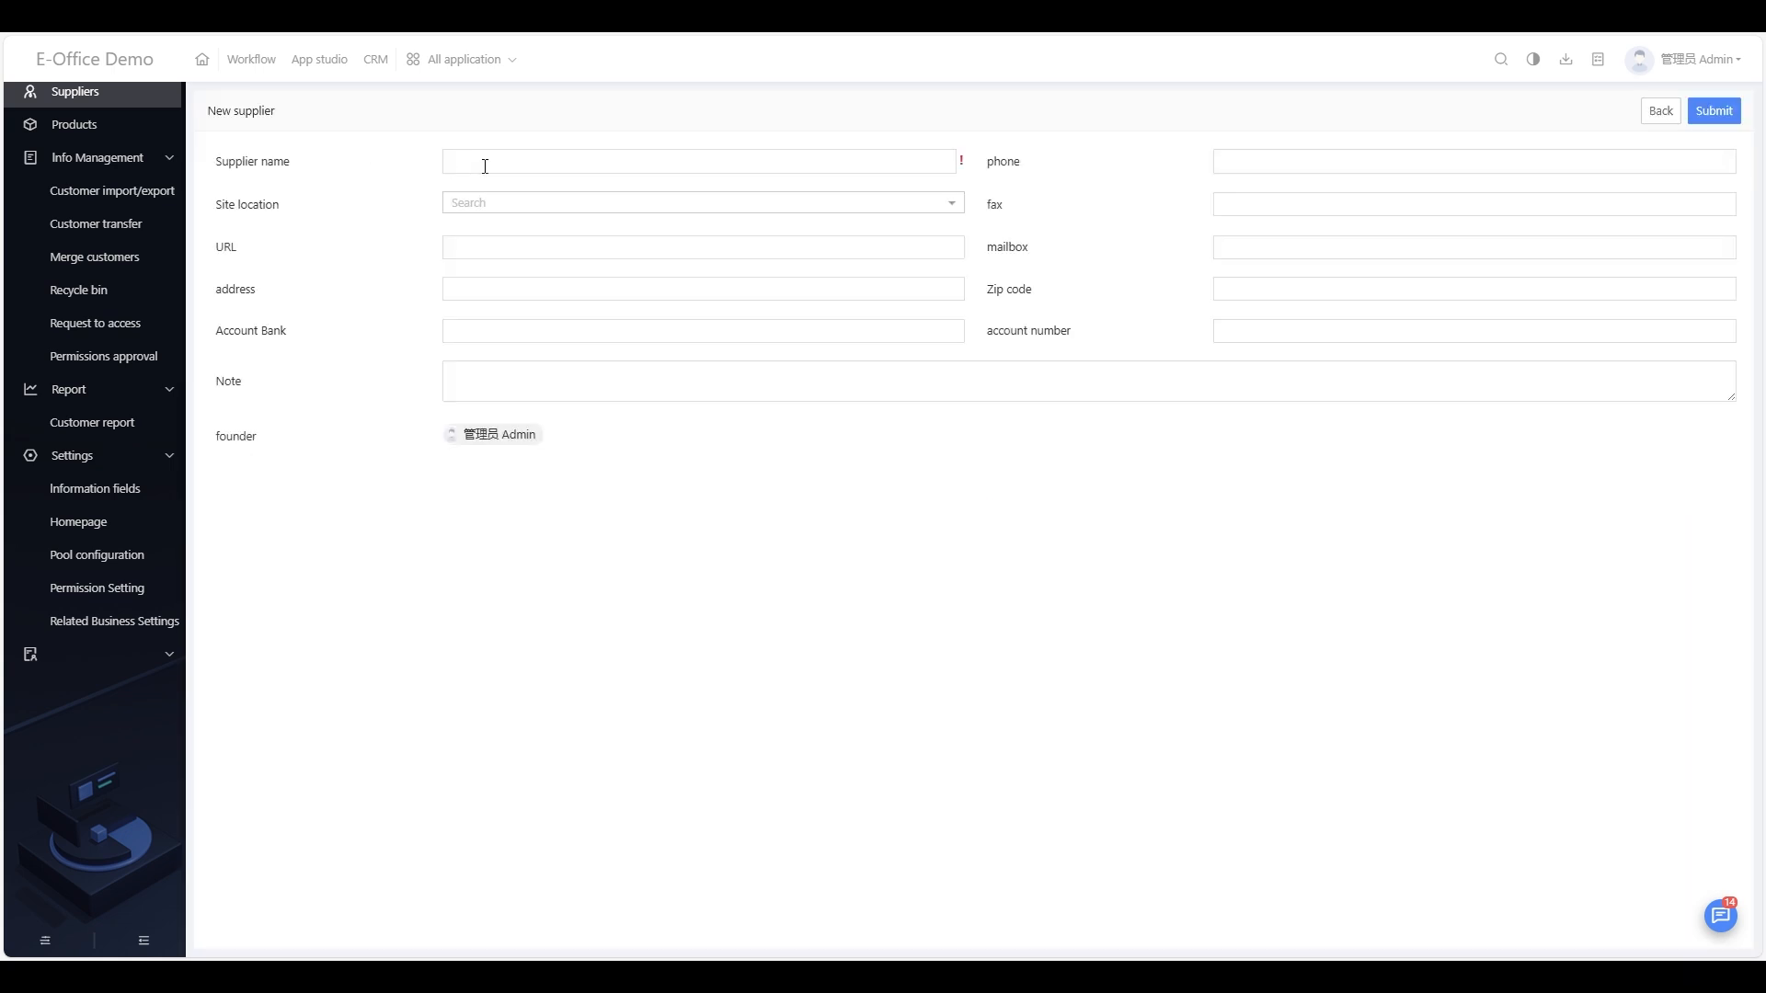
{"action": "left_click", "coordinate": [517, 205]}
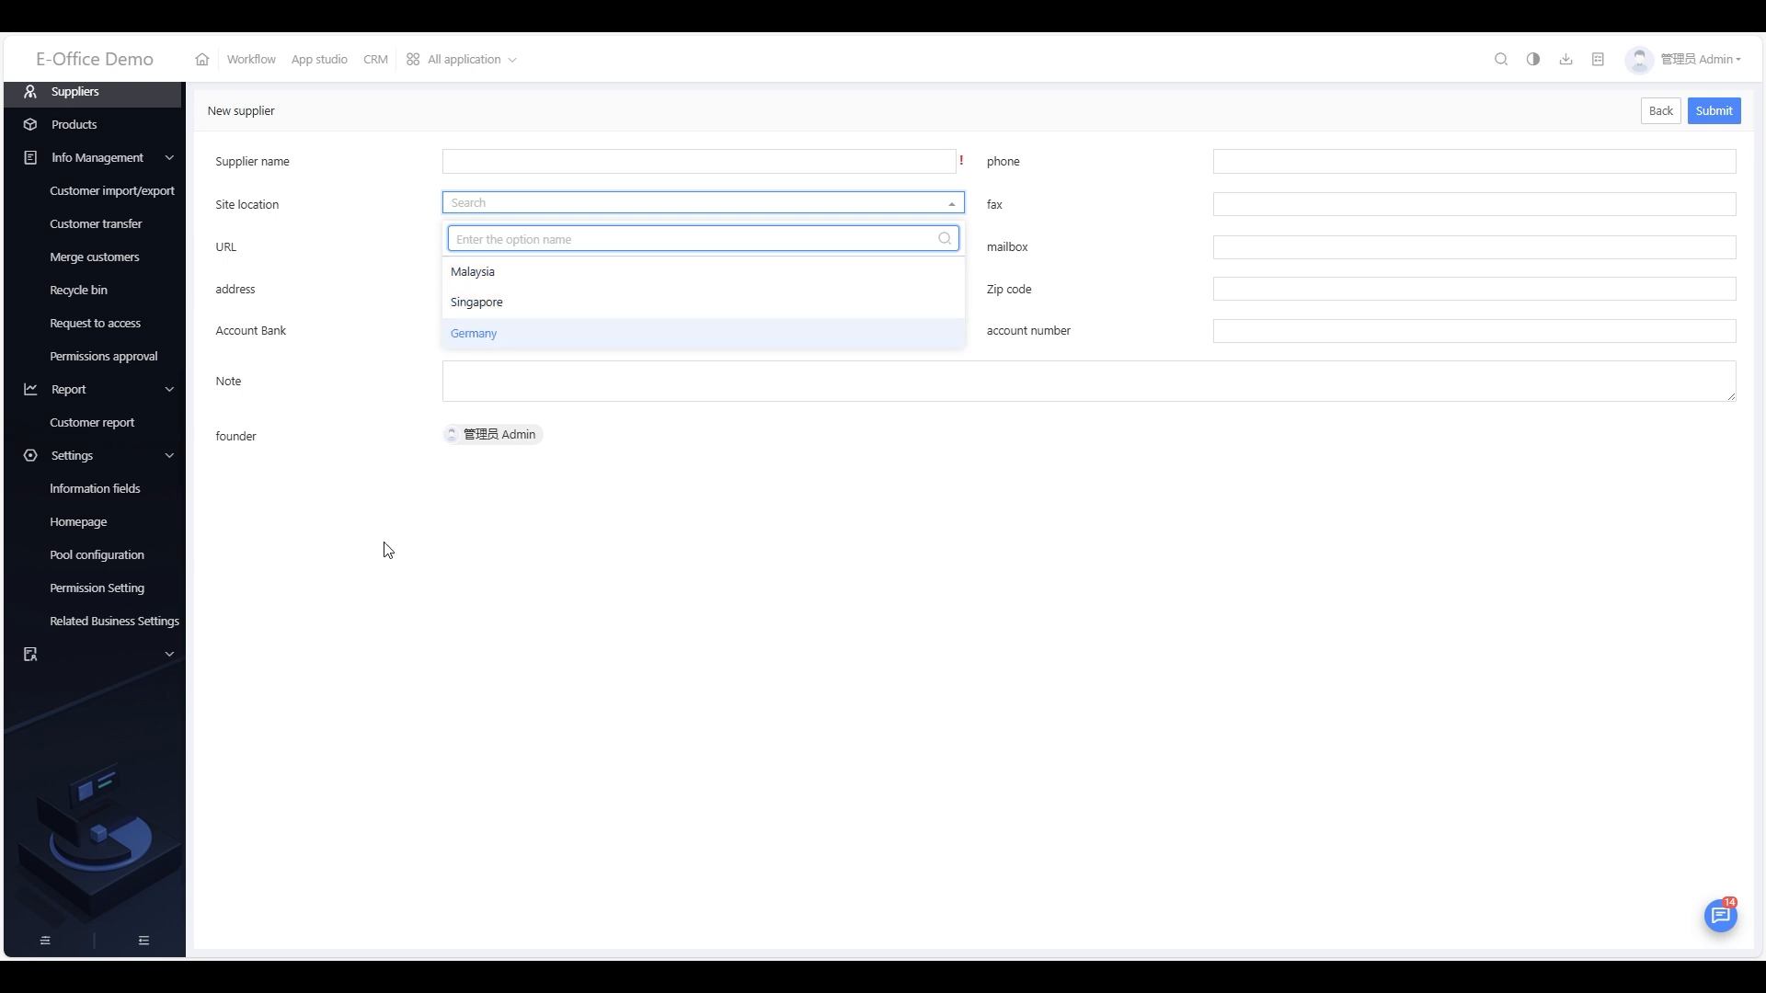
{"action": "left_click", "coordinate": [109, 506]}
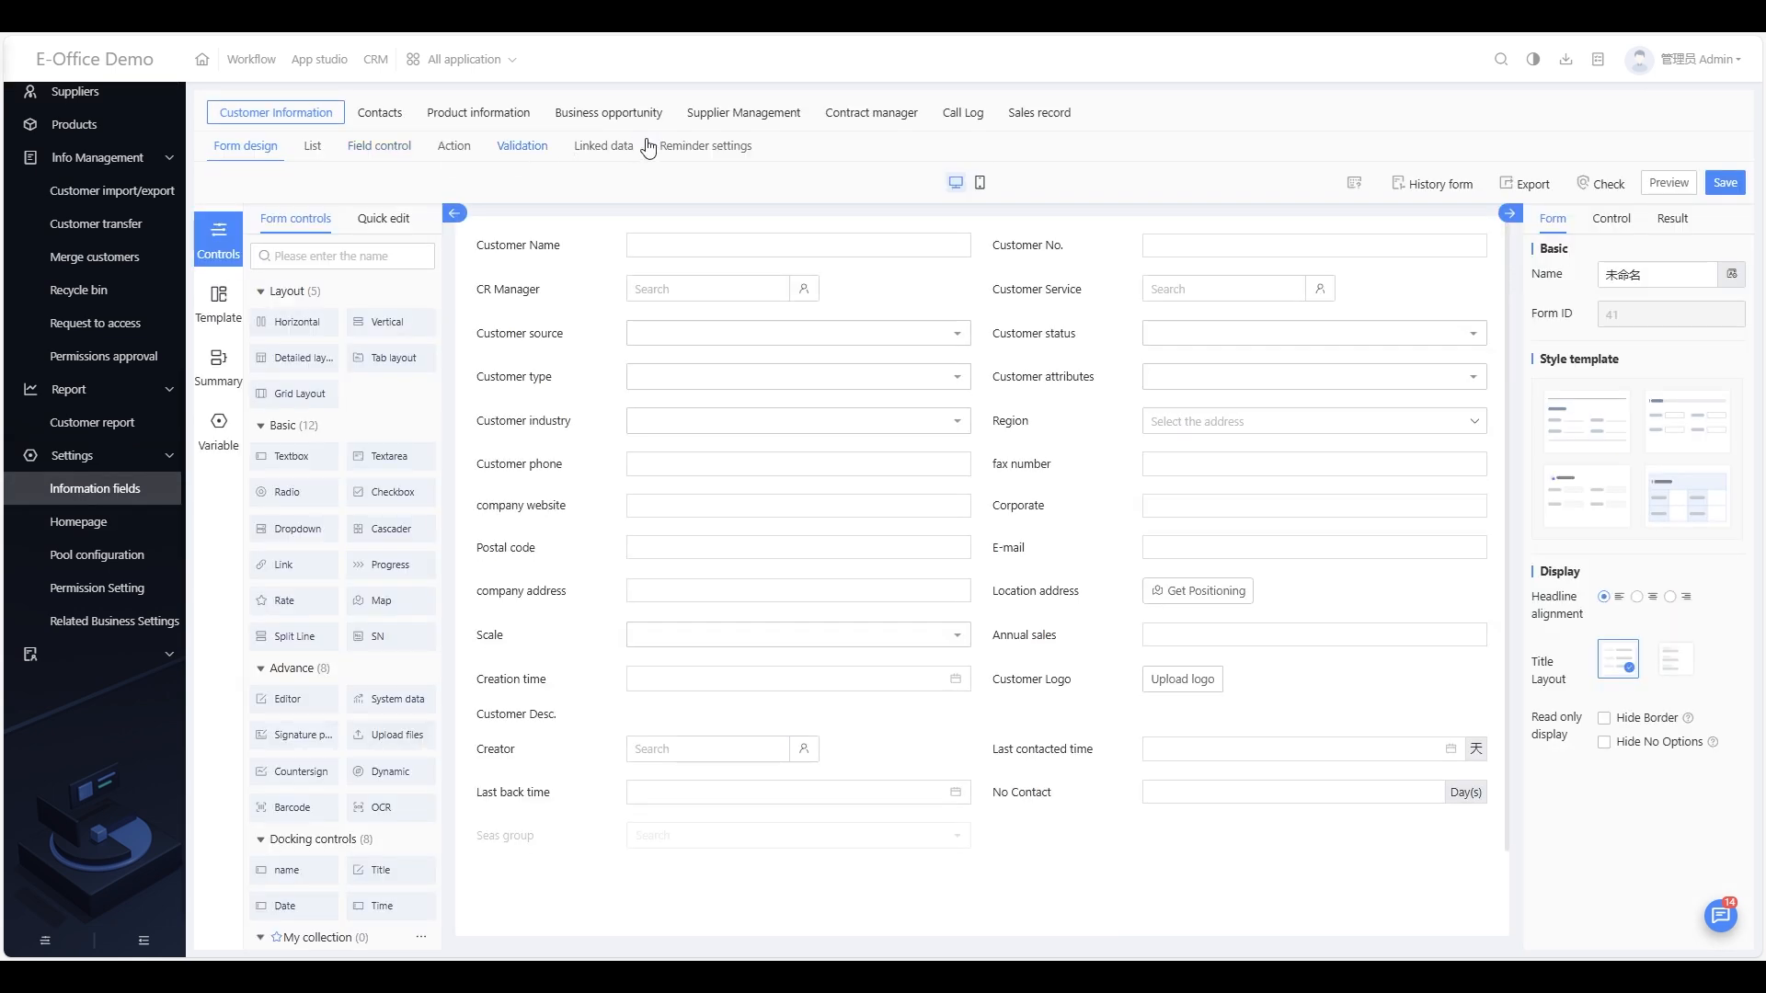
Step: Review the Supplier List's view and displayed-field settings without changes, then open Field control
{"action": "left_click", "coordinate": [756, 115]}
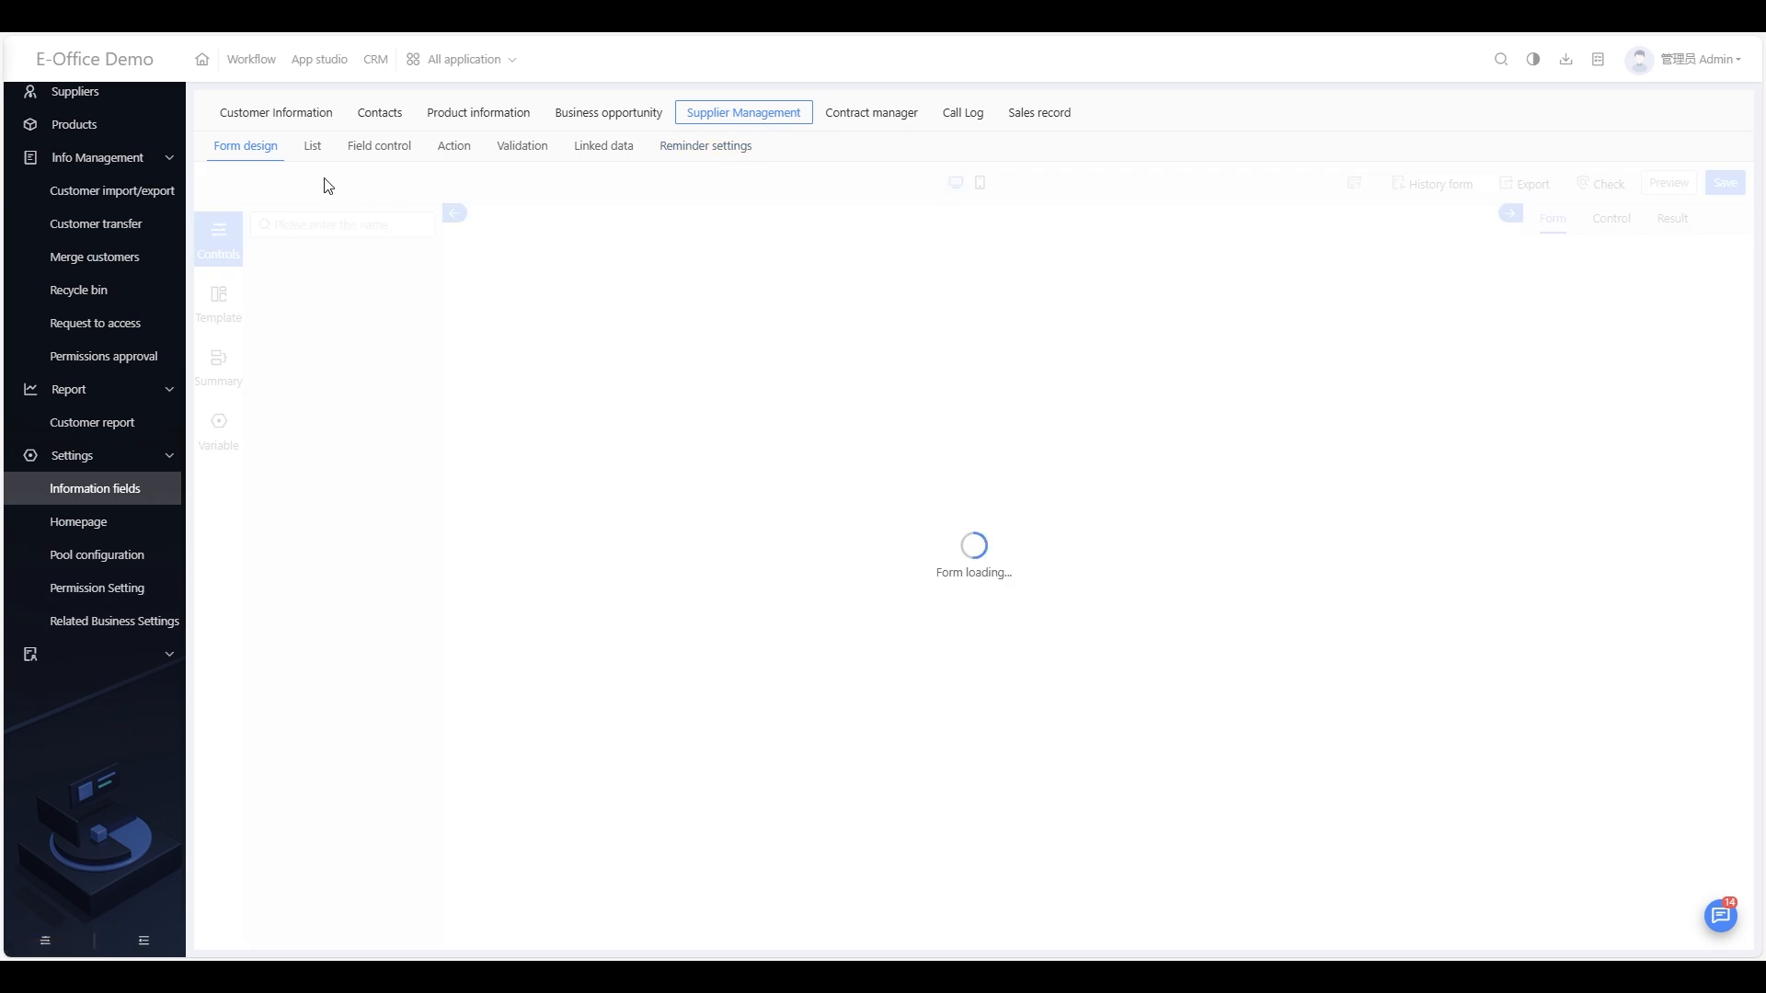
{"action": "left_click", "coordinate": [313, 147]}
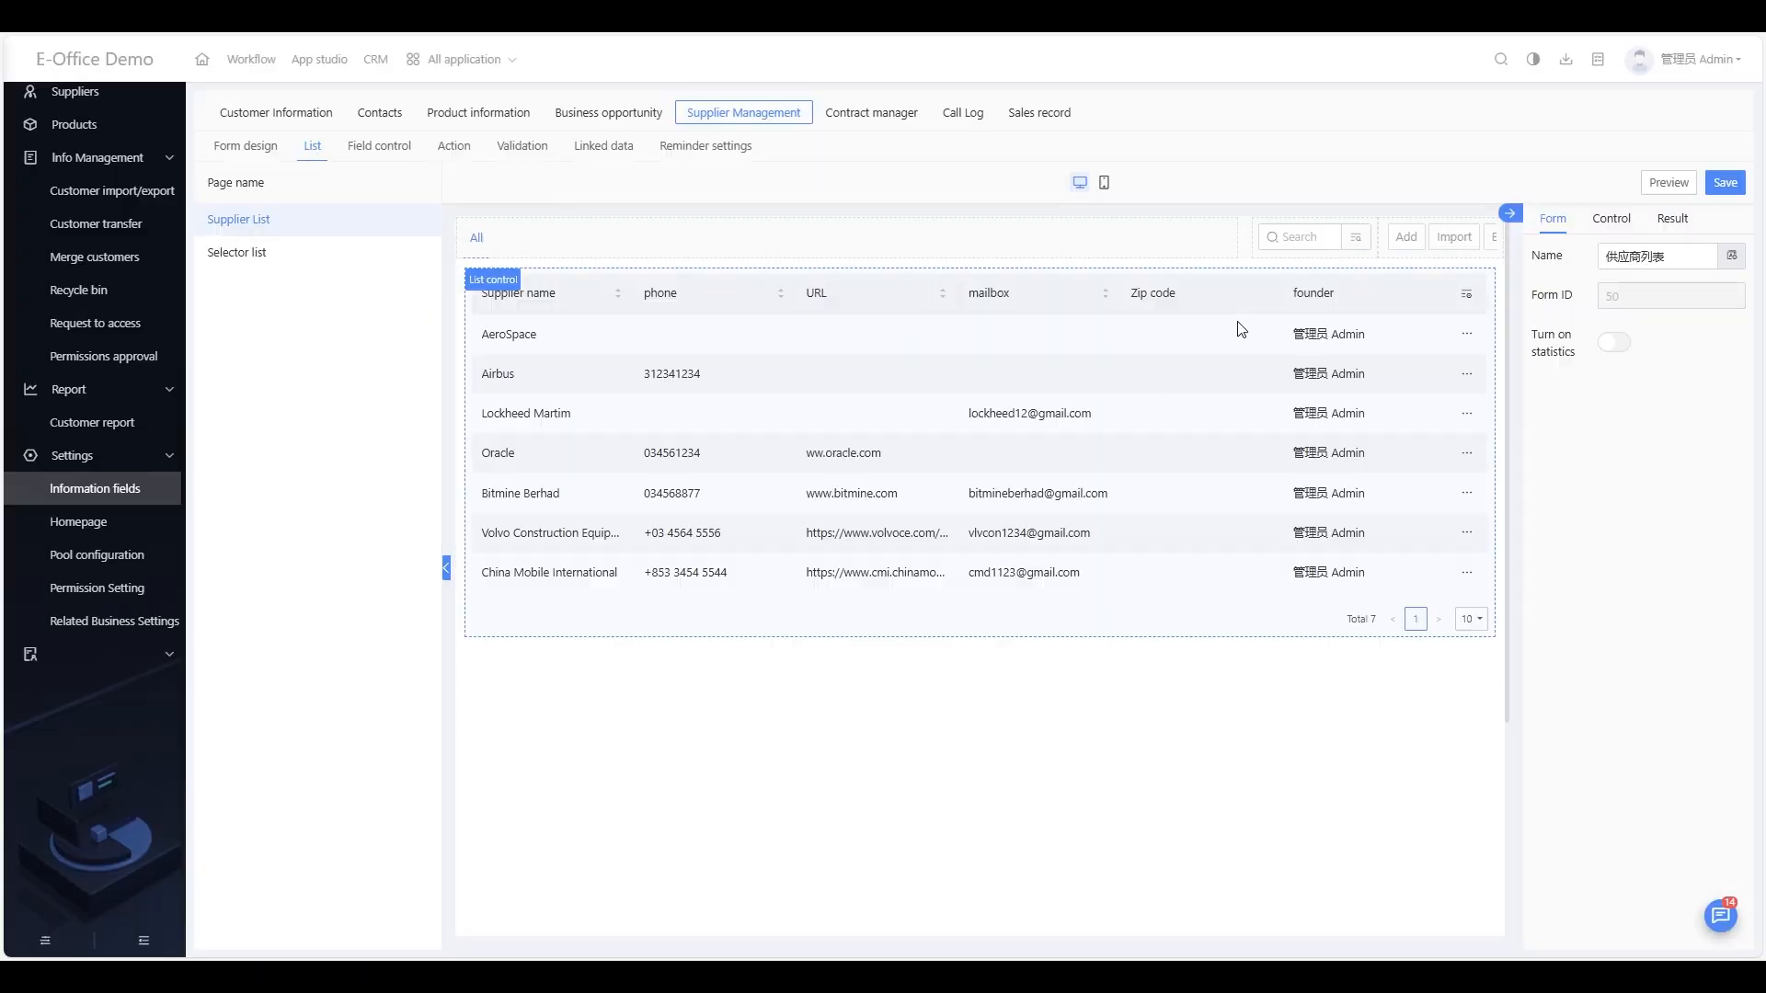
{"action": "left_click", "coordinate": [1245, 359]}
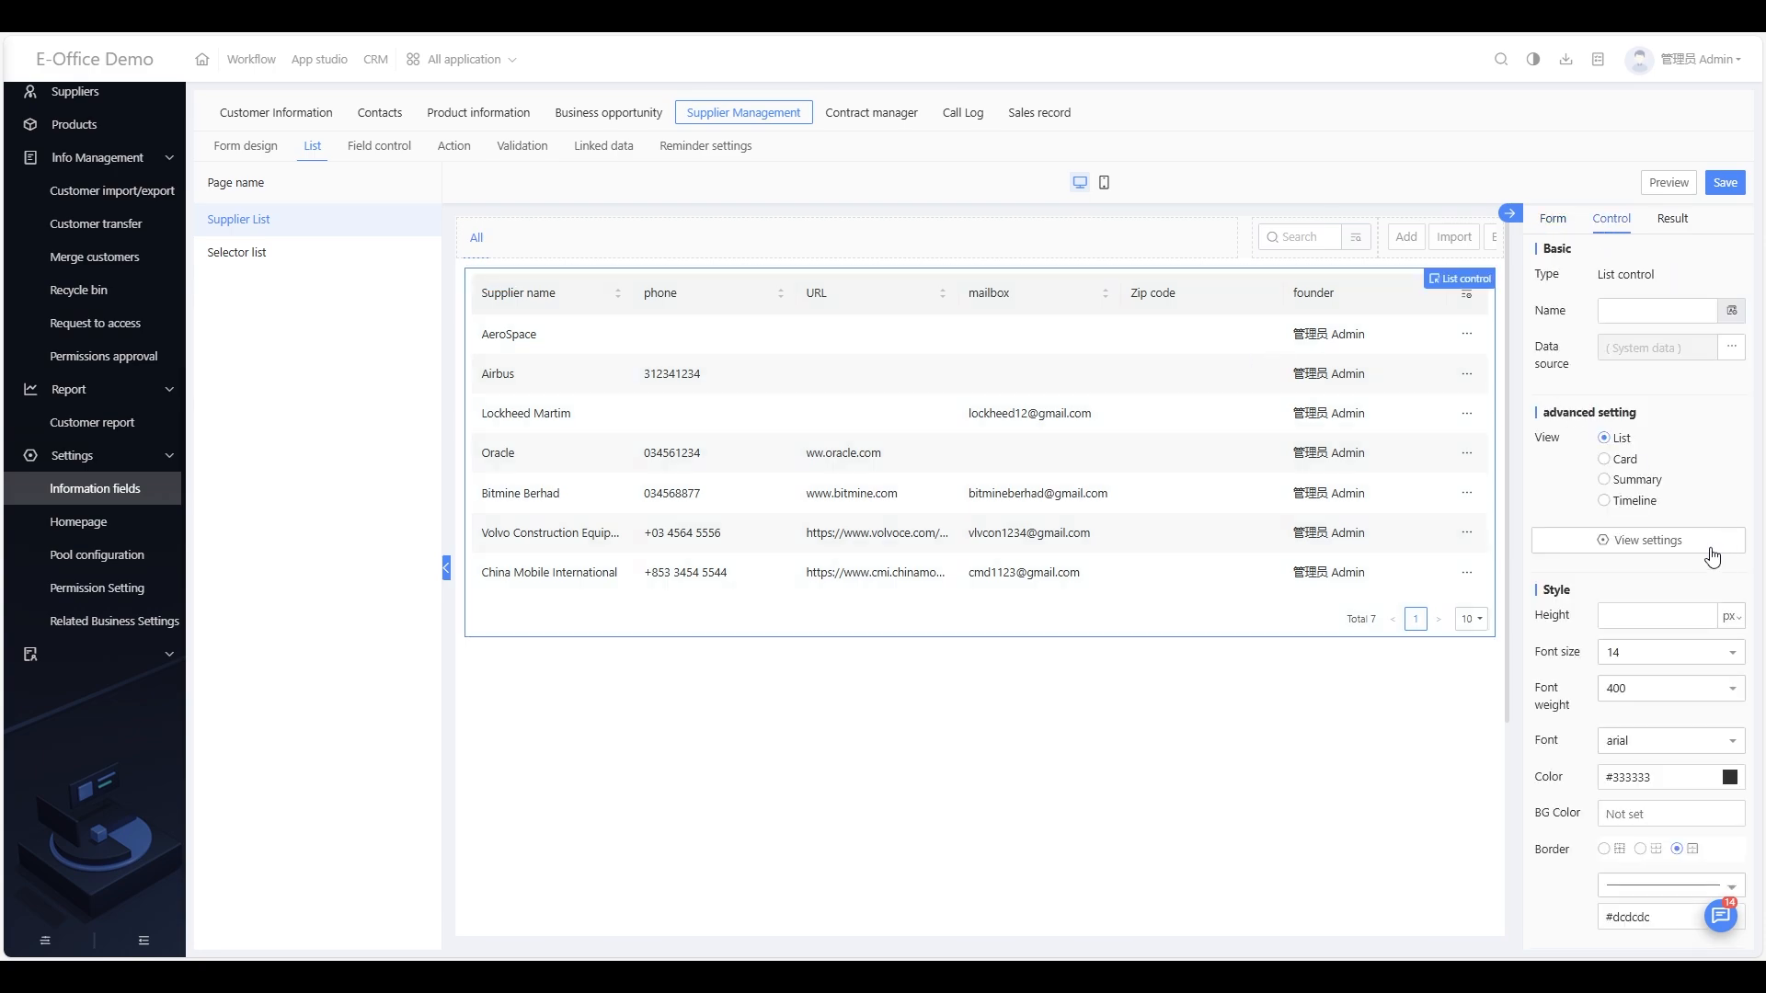
{"action": "left_click", "coordinate": [1646, 543]}
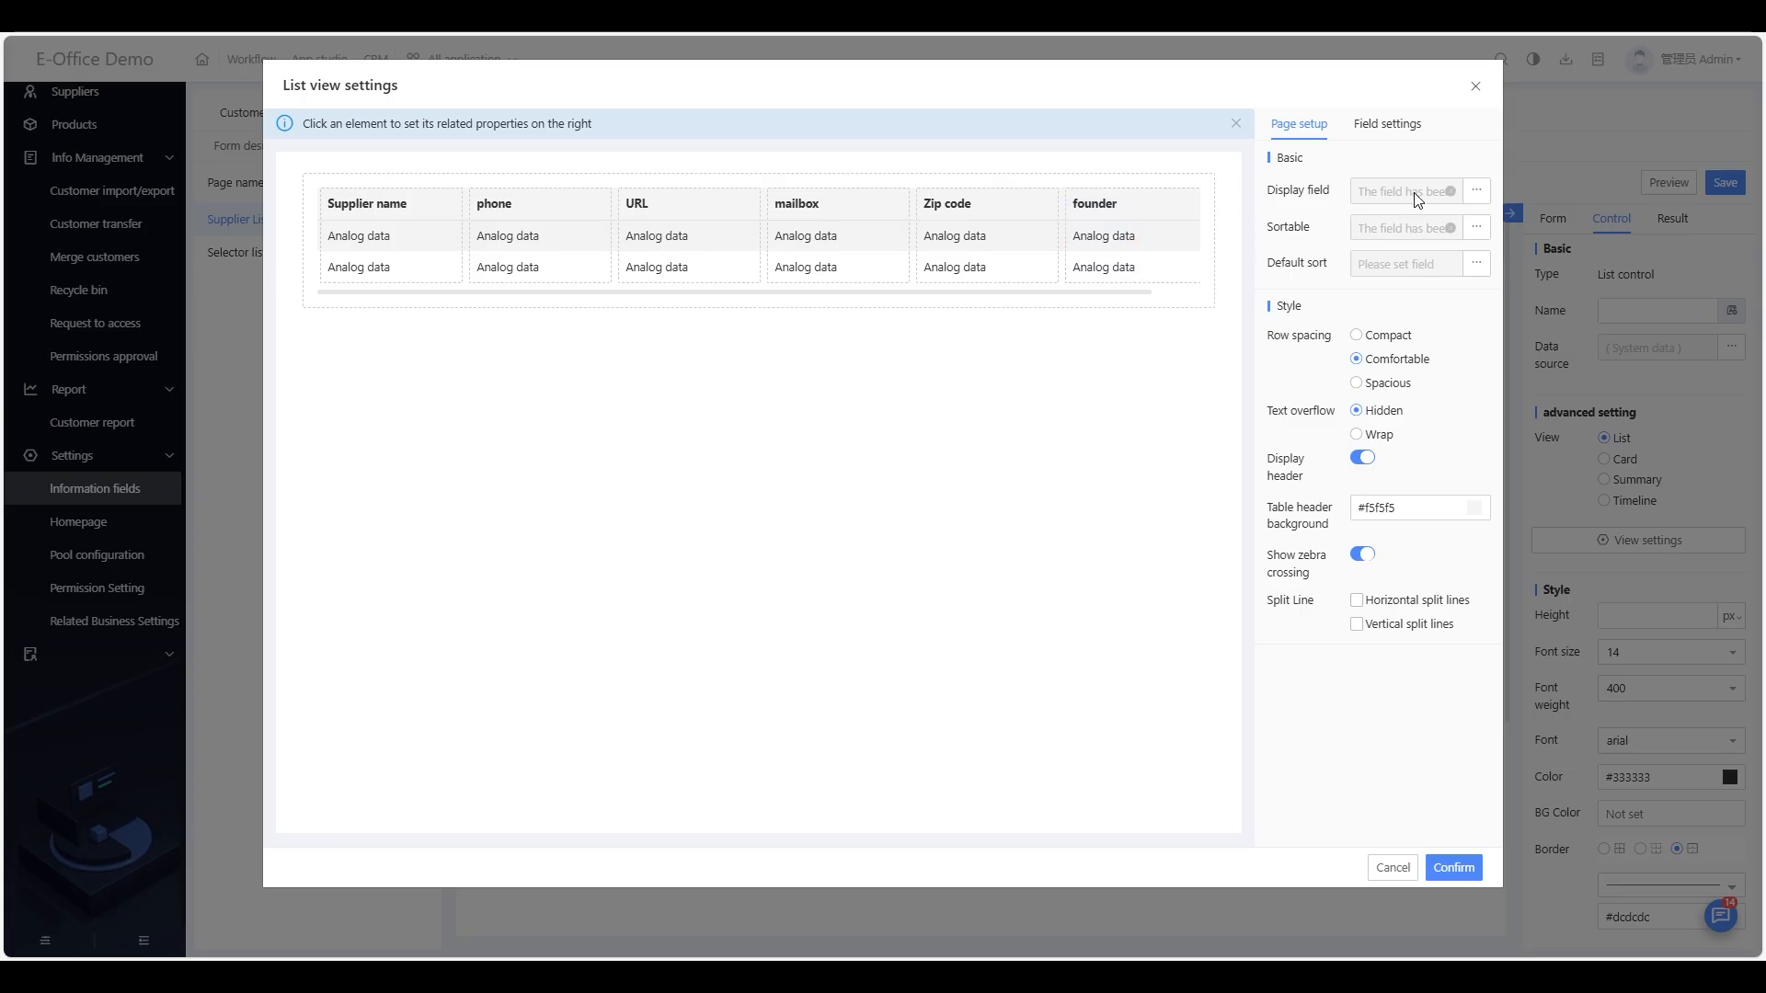
{"action": "left_click", "coordinate": [1476, 195]}
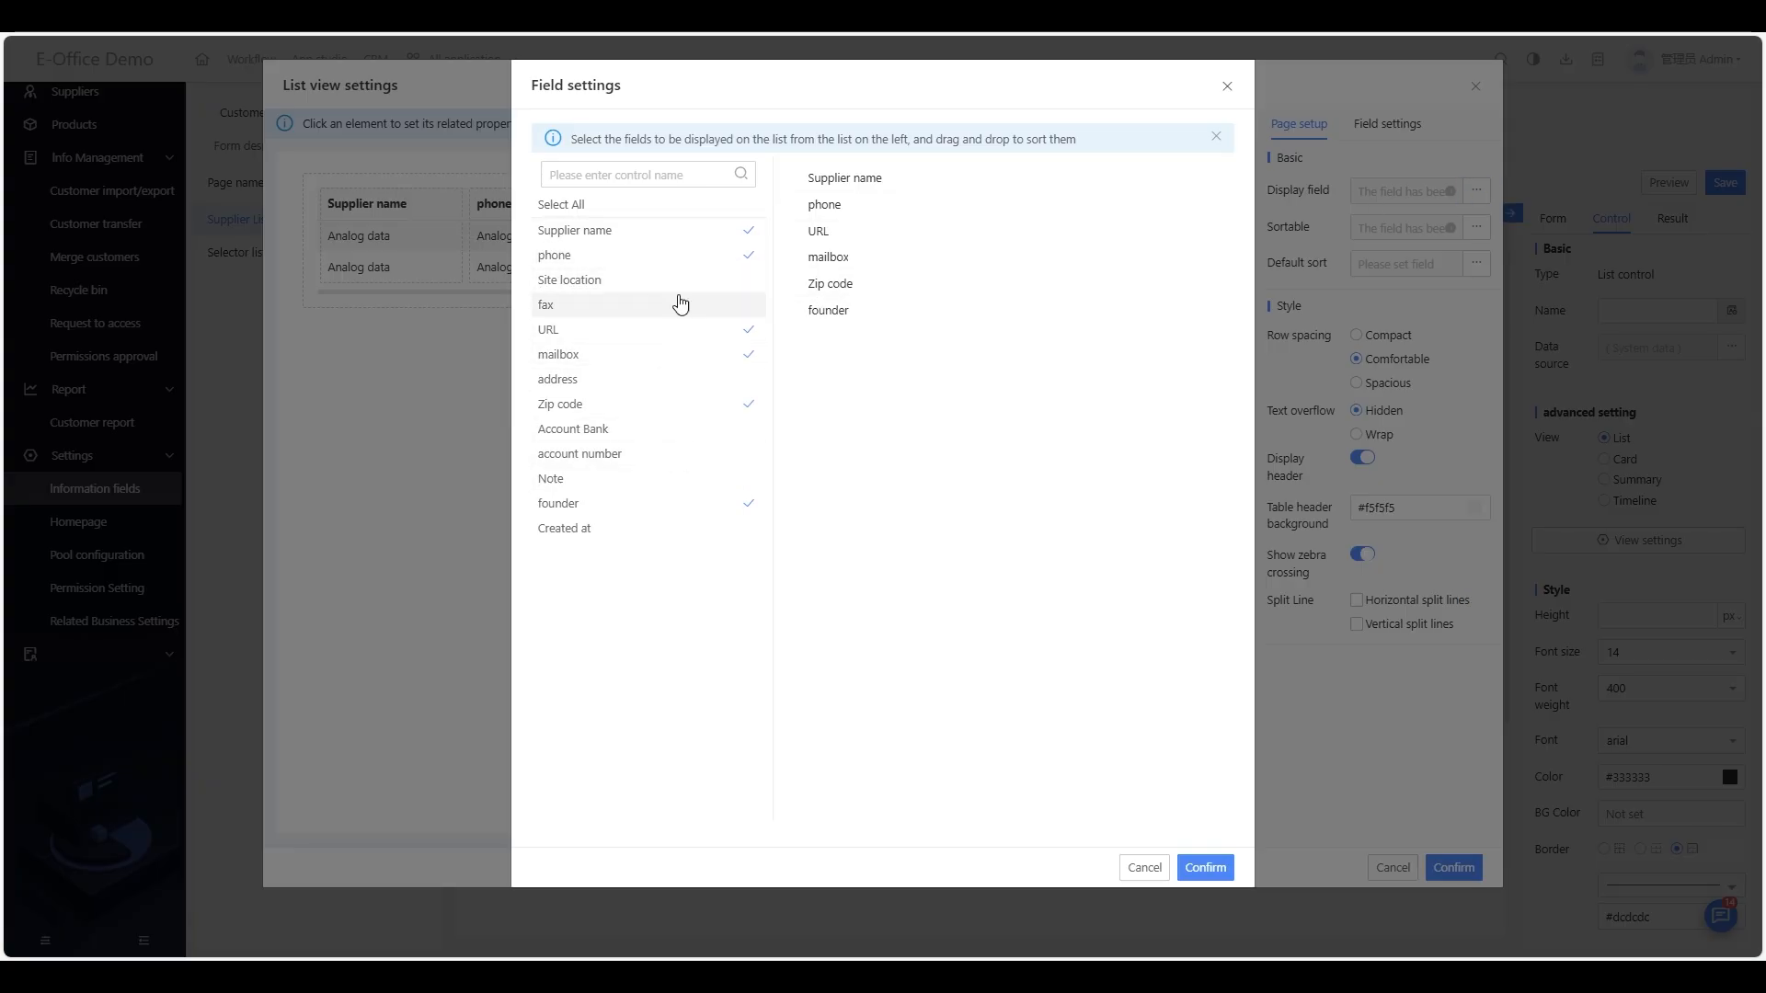
{"action": "left_click", "coordinate": [1227, 85]}
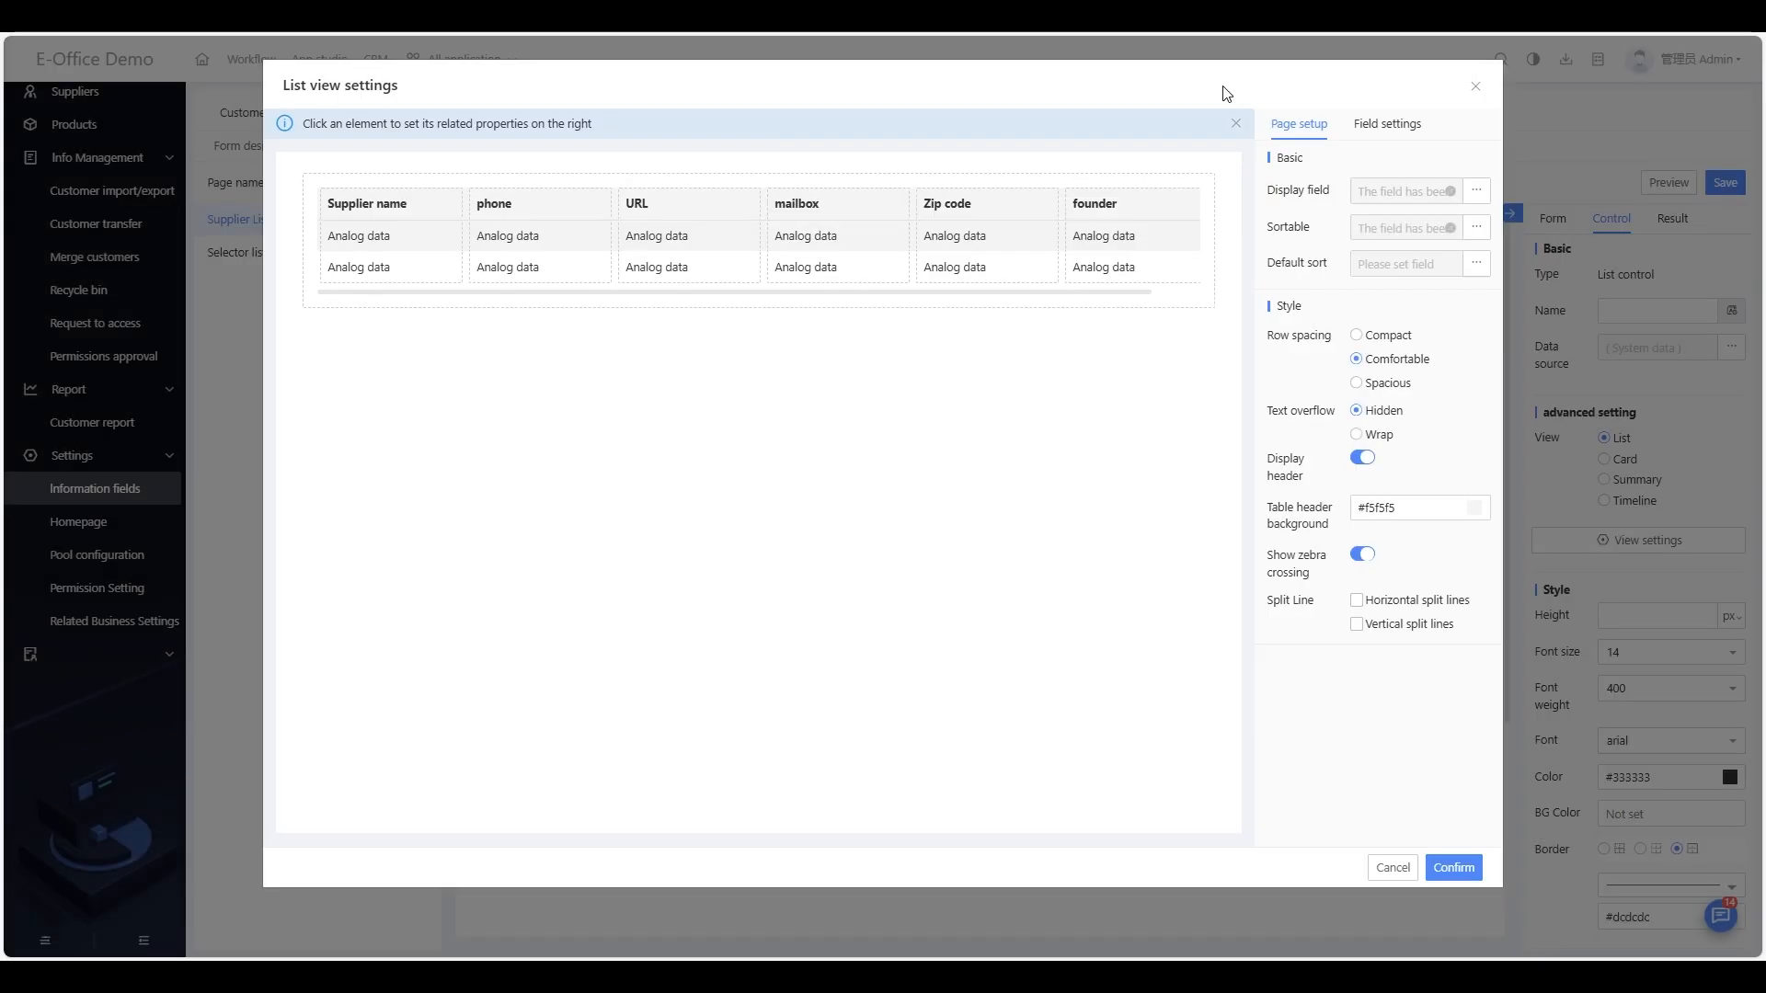
{"action": "left_click", "coordinate": [1475, 85]}
{"action": "left_click", "coordinate": [380, 148]}
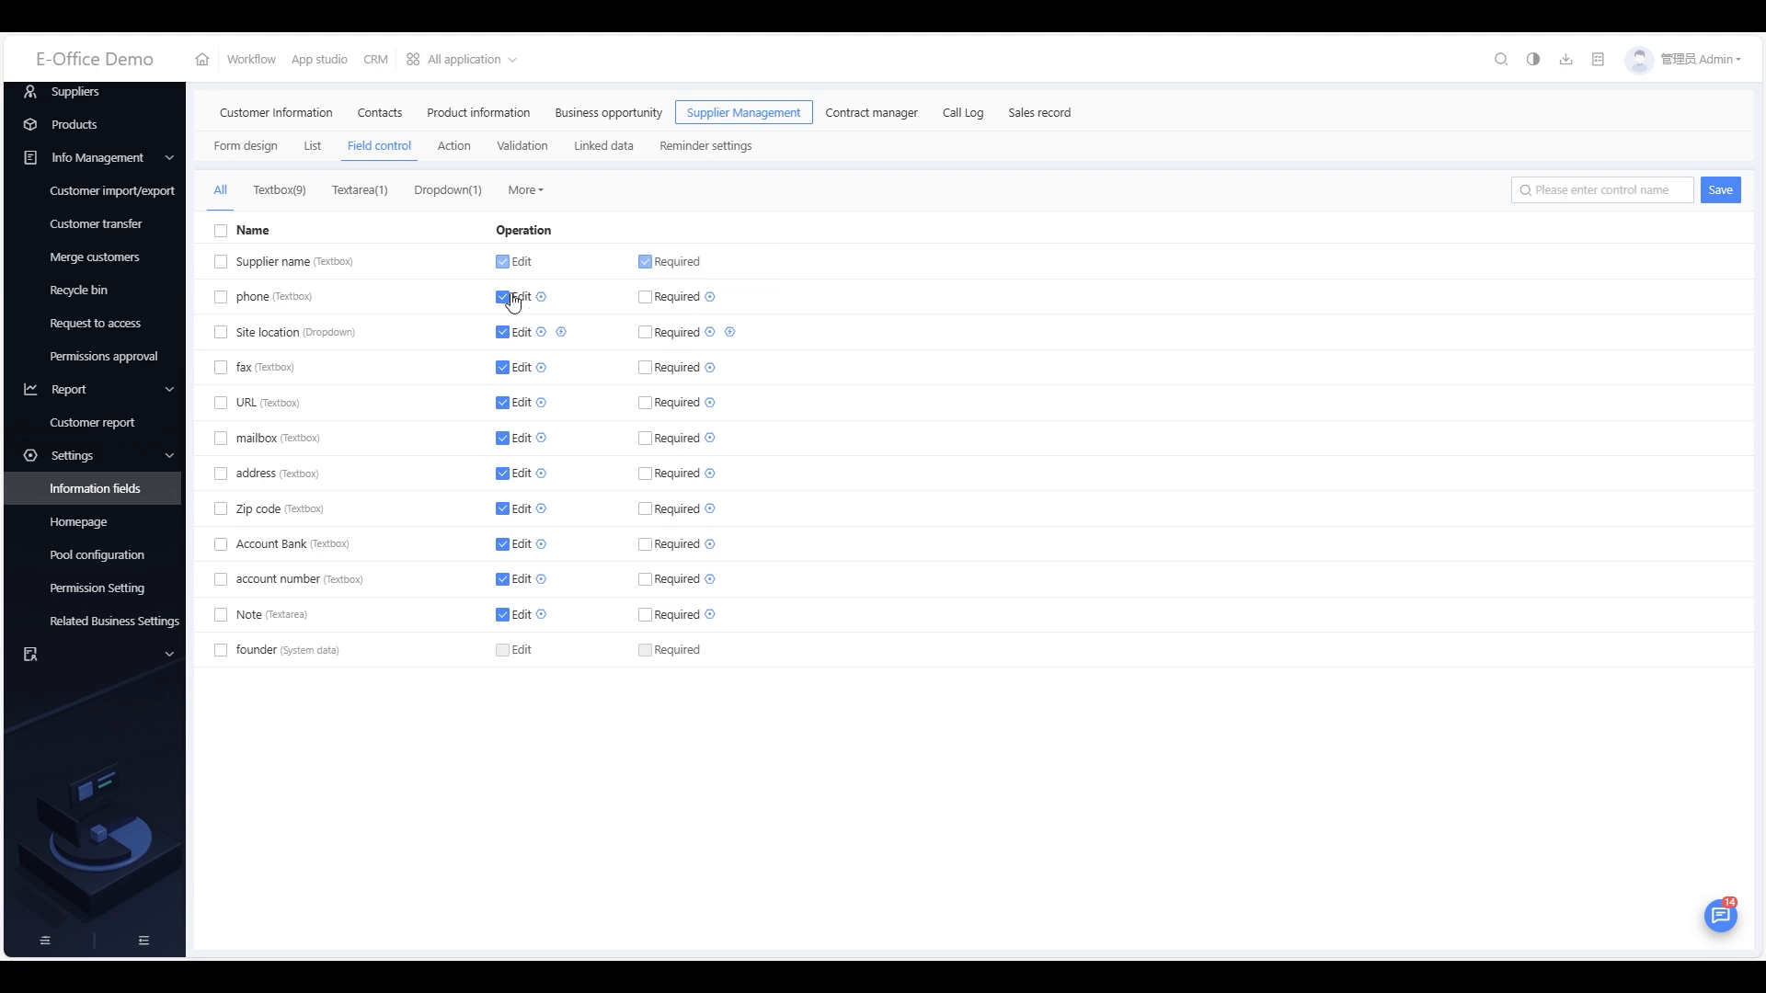
Step: Switch to Supplier Management's Action settings listing page and data actions
{"action": "left_click", "coordinate": [452, 164]}
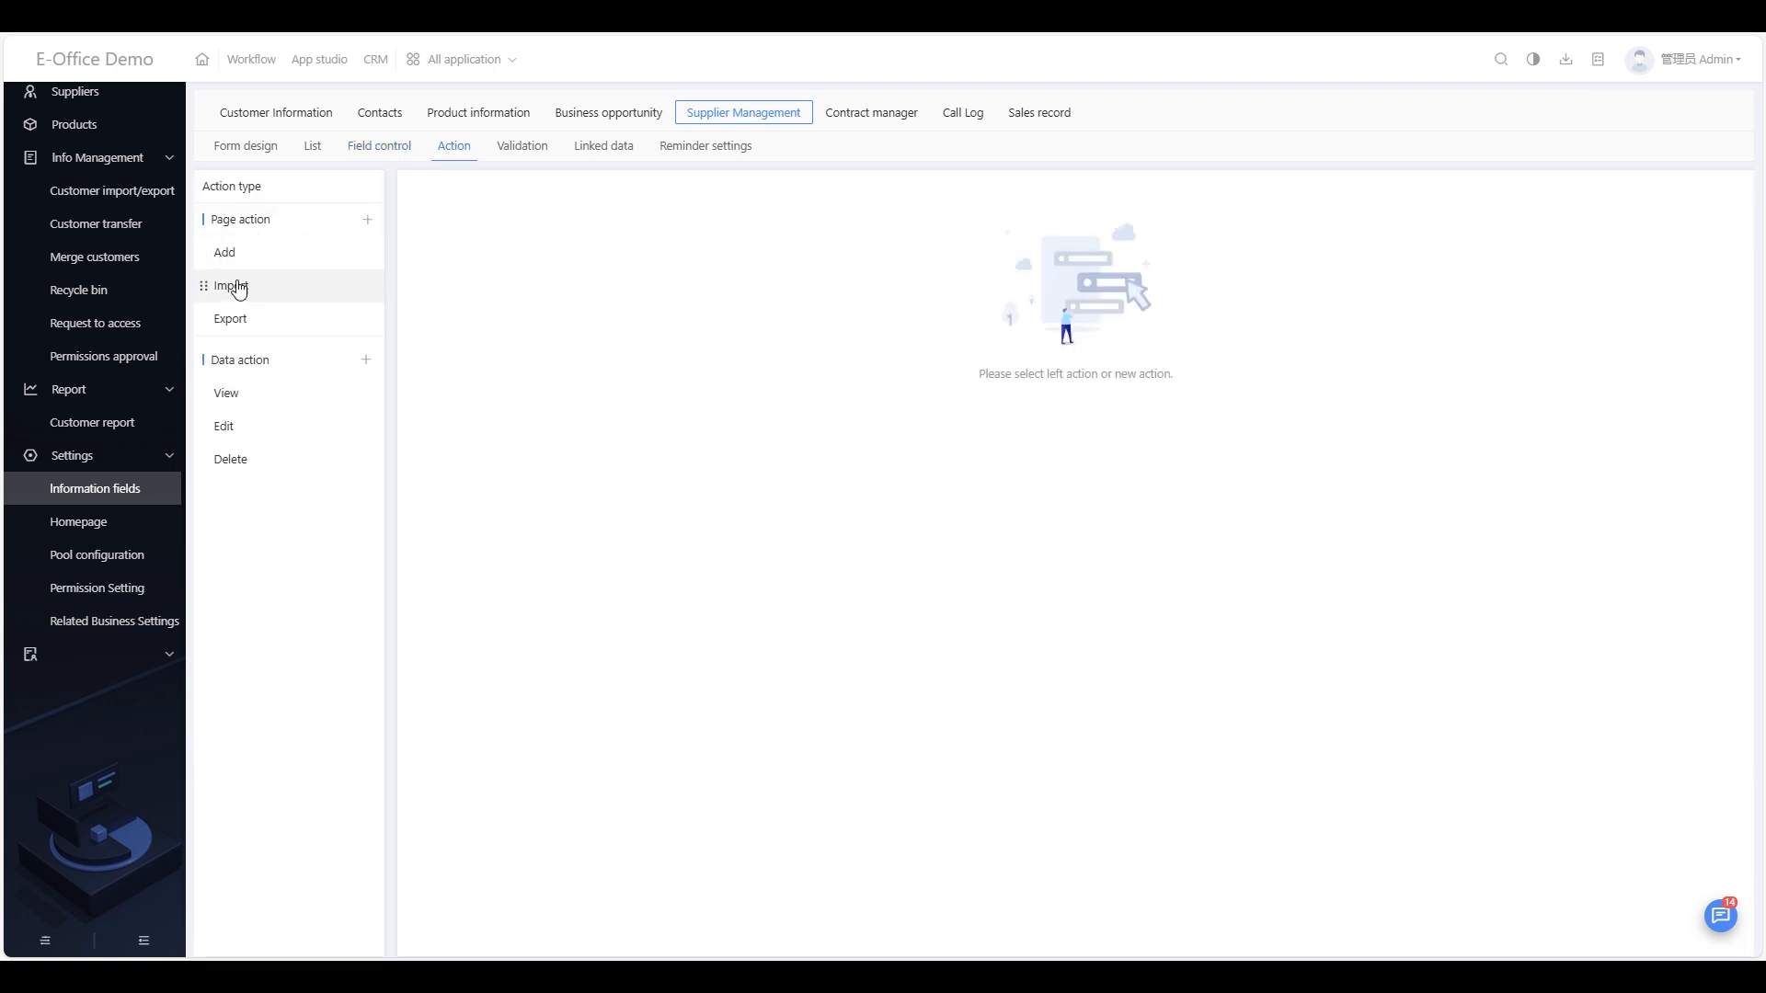
Step: Add an empty Validation 2 rule, checking its condition field and operator choices, then open Linked data
{"action": "left_click", "coordinate": [527, 152]}
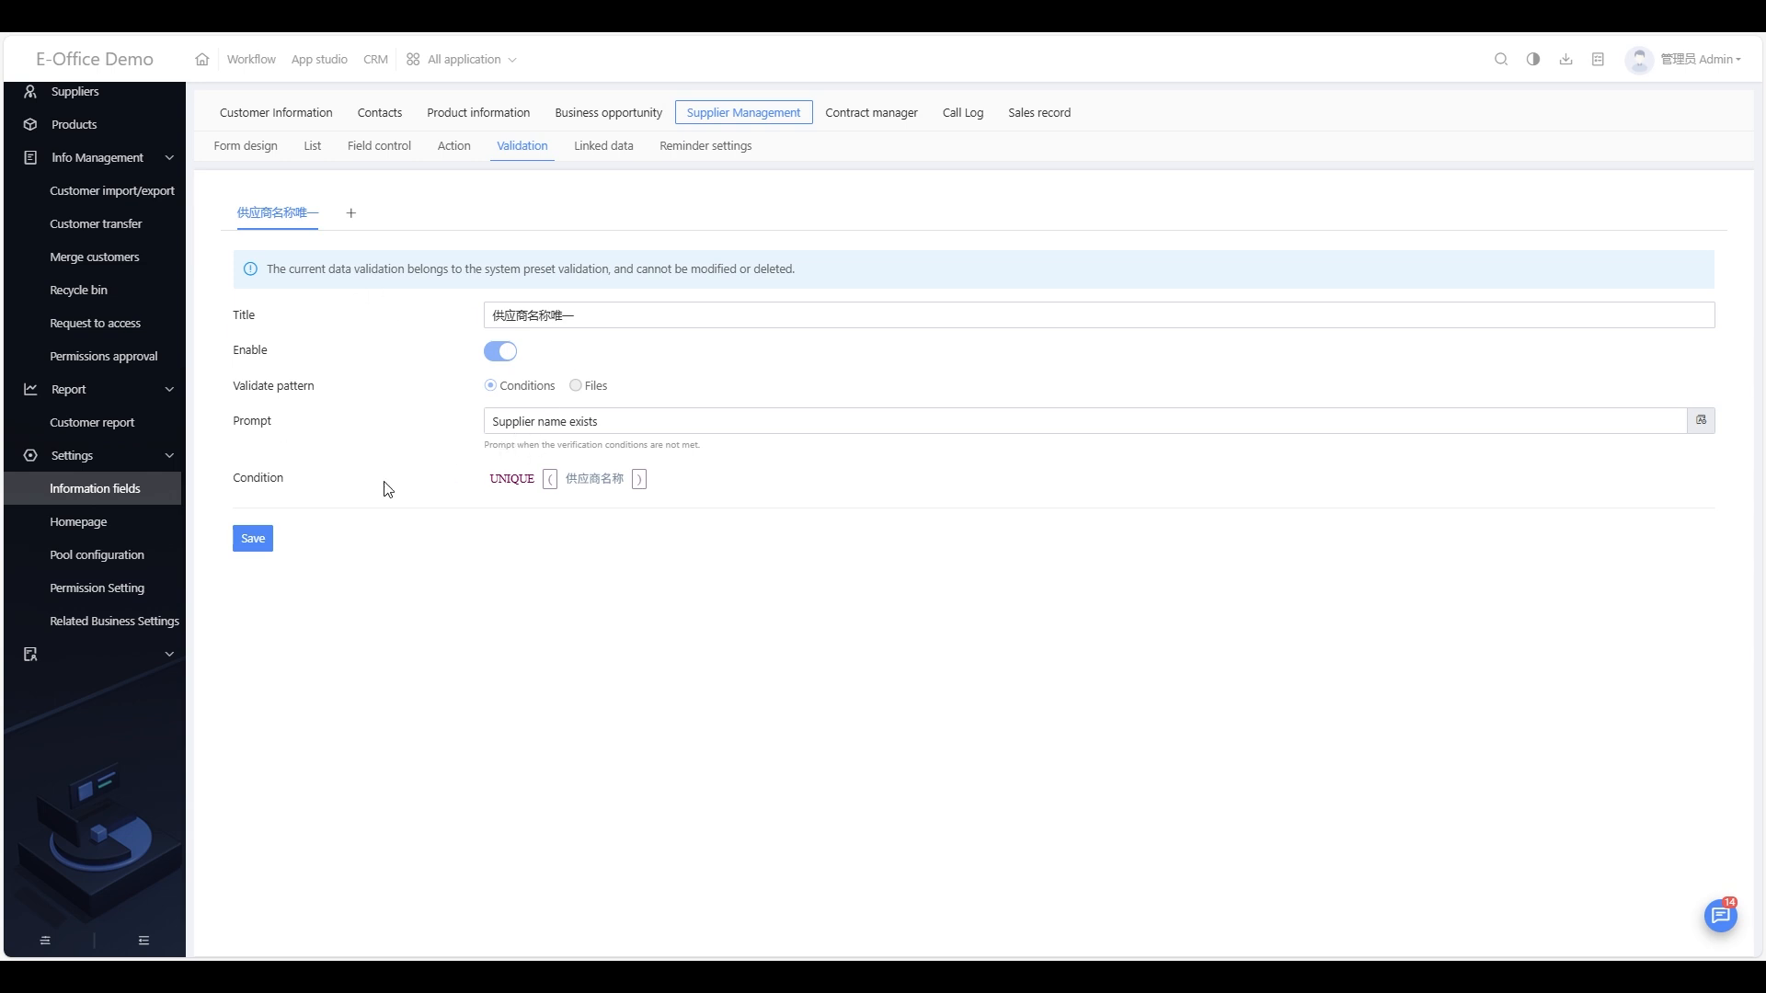
{"action": "left_click", "coordinate": [349, 216]}
{"action": "left_click", "coordinate": [565, 504]}
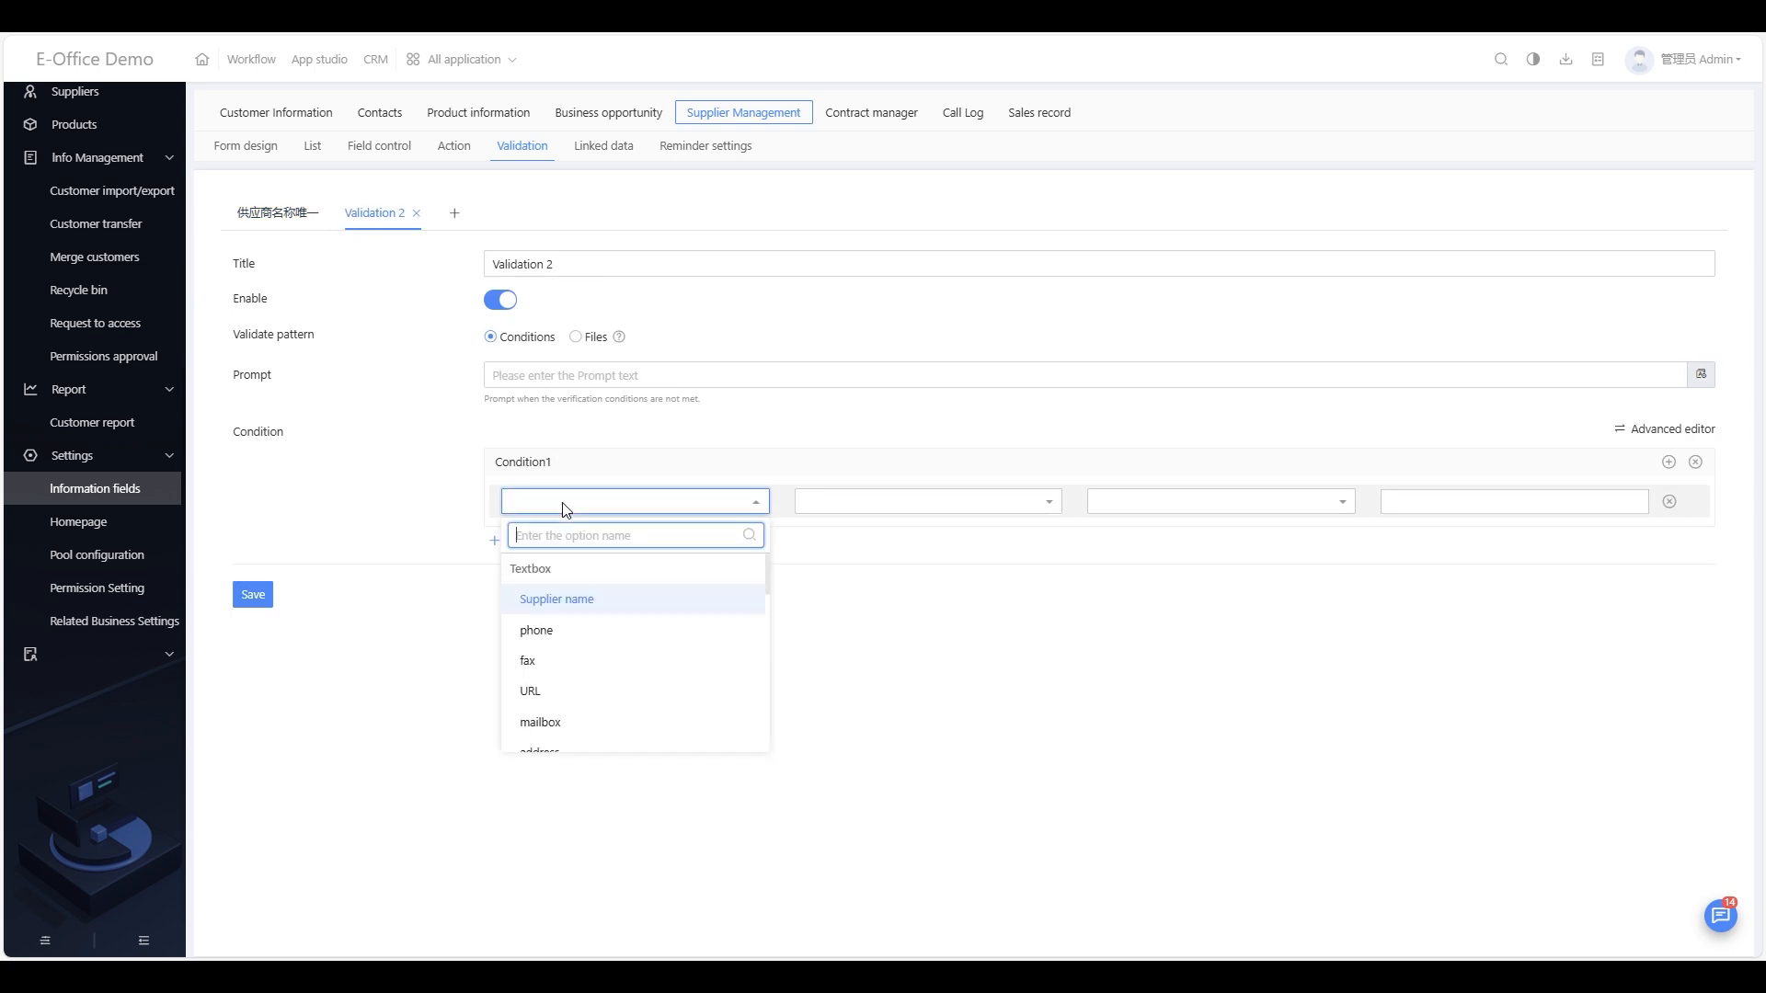
{"action": "left_click", "coordinate": [851, 506]}
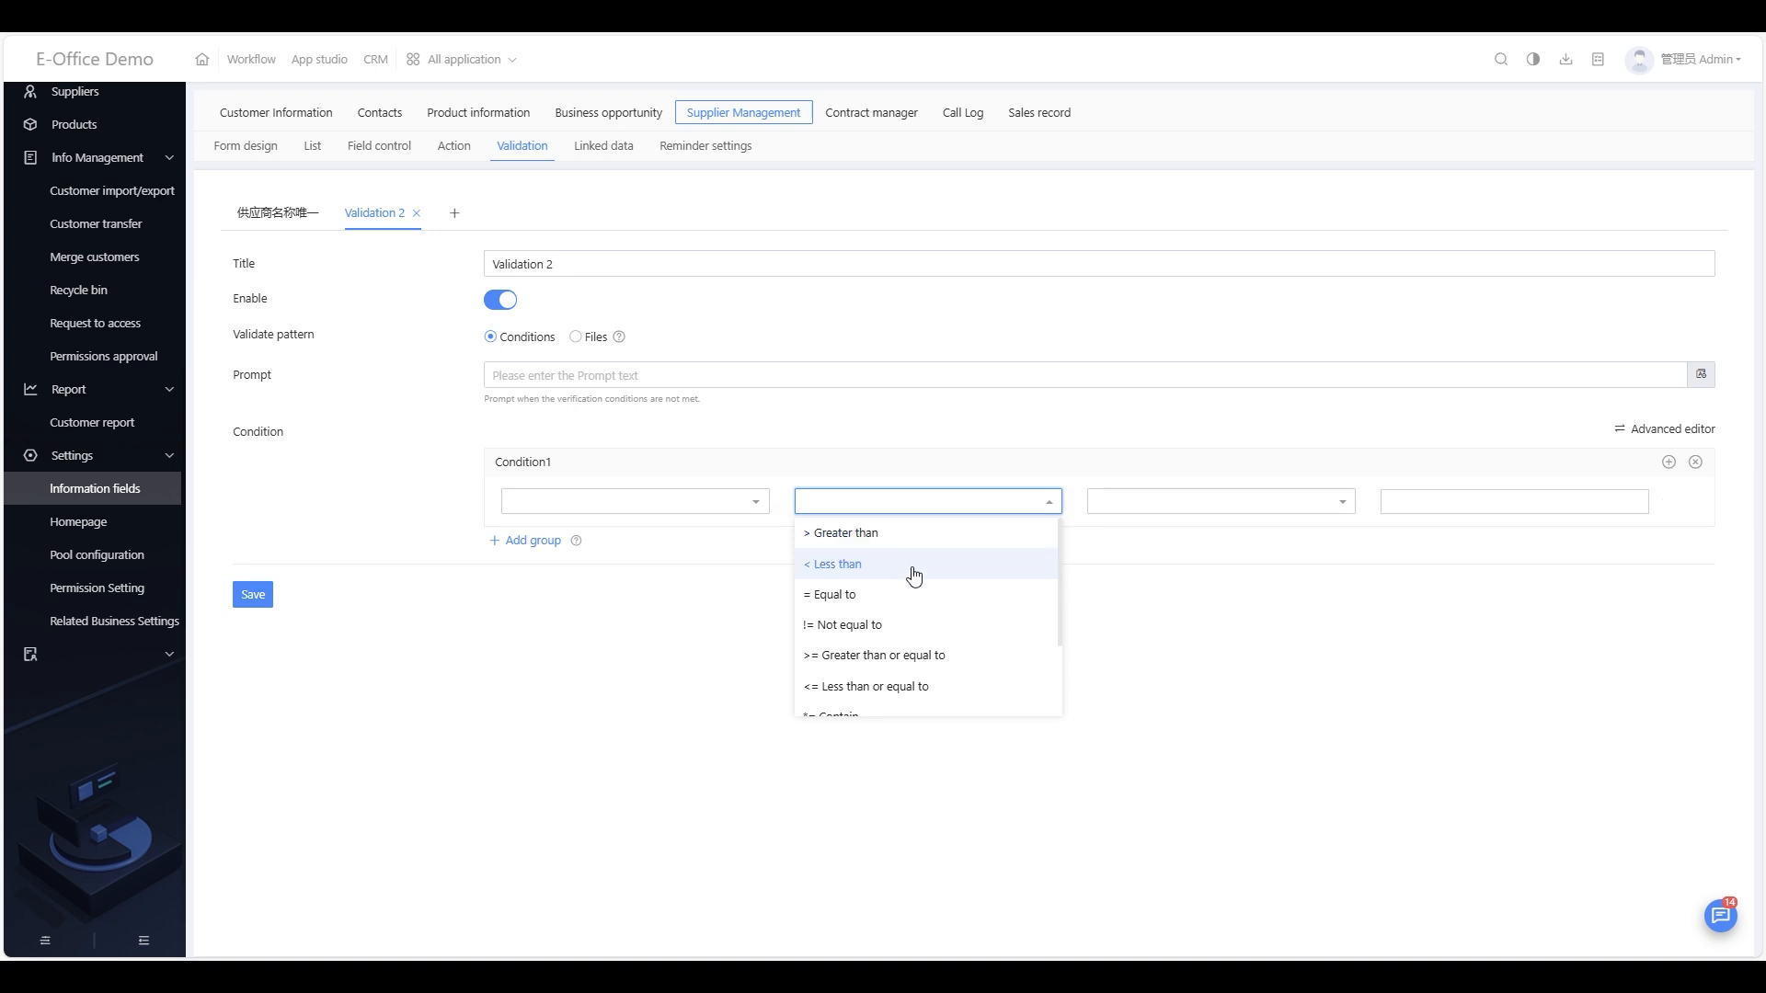
{"action": "left_click", "coordinate": [688, 695]}
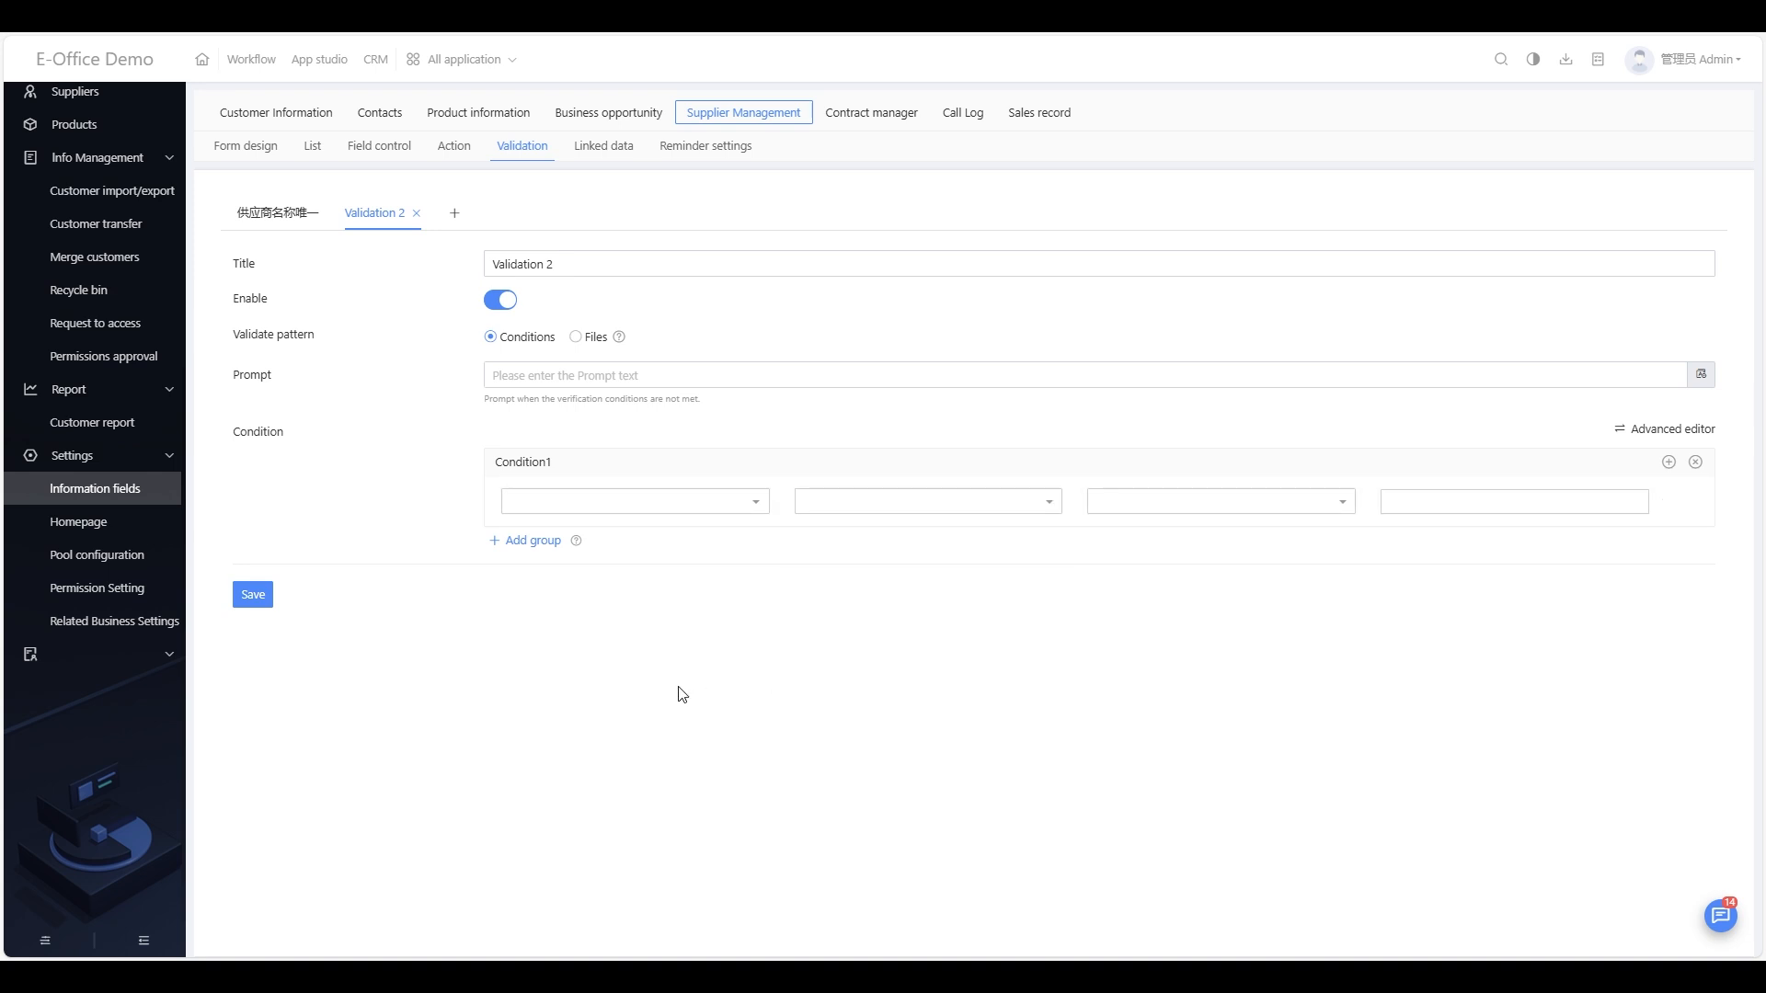
{"action": "left_click", "coordinate": [616, 153]}
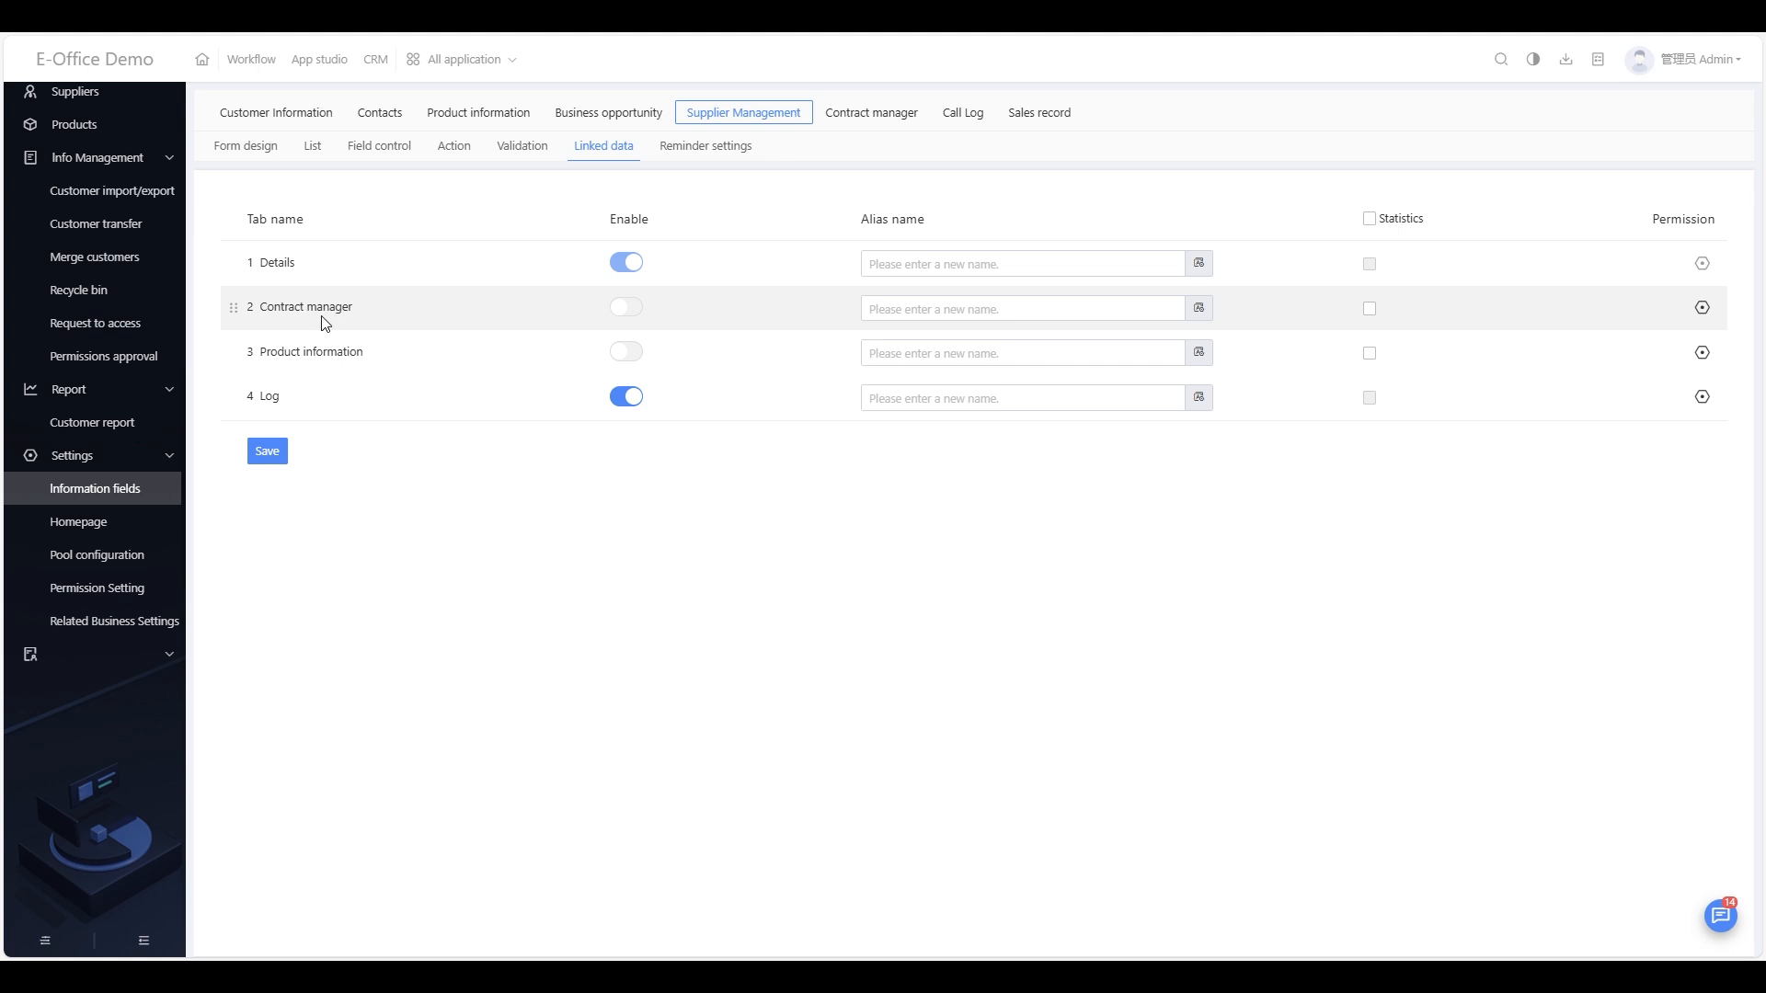
Step: Toggle the Product information linked tab on and then off again
{"action": "left_click_drag", "start_coordinate": [260, 313], "coordinate": [237, 359]}
{"action": "left_click", "coordinate": [339, 487]}
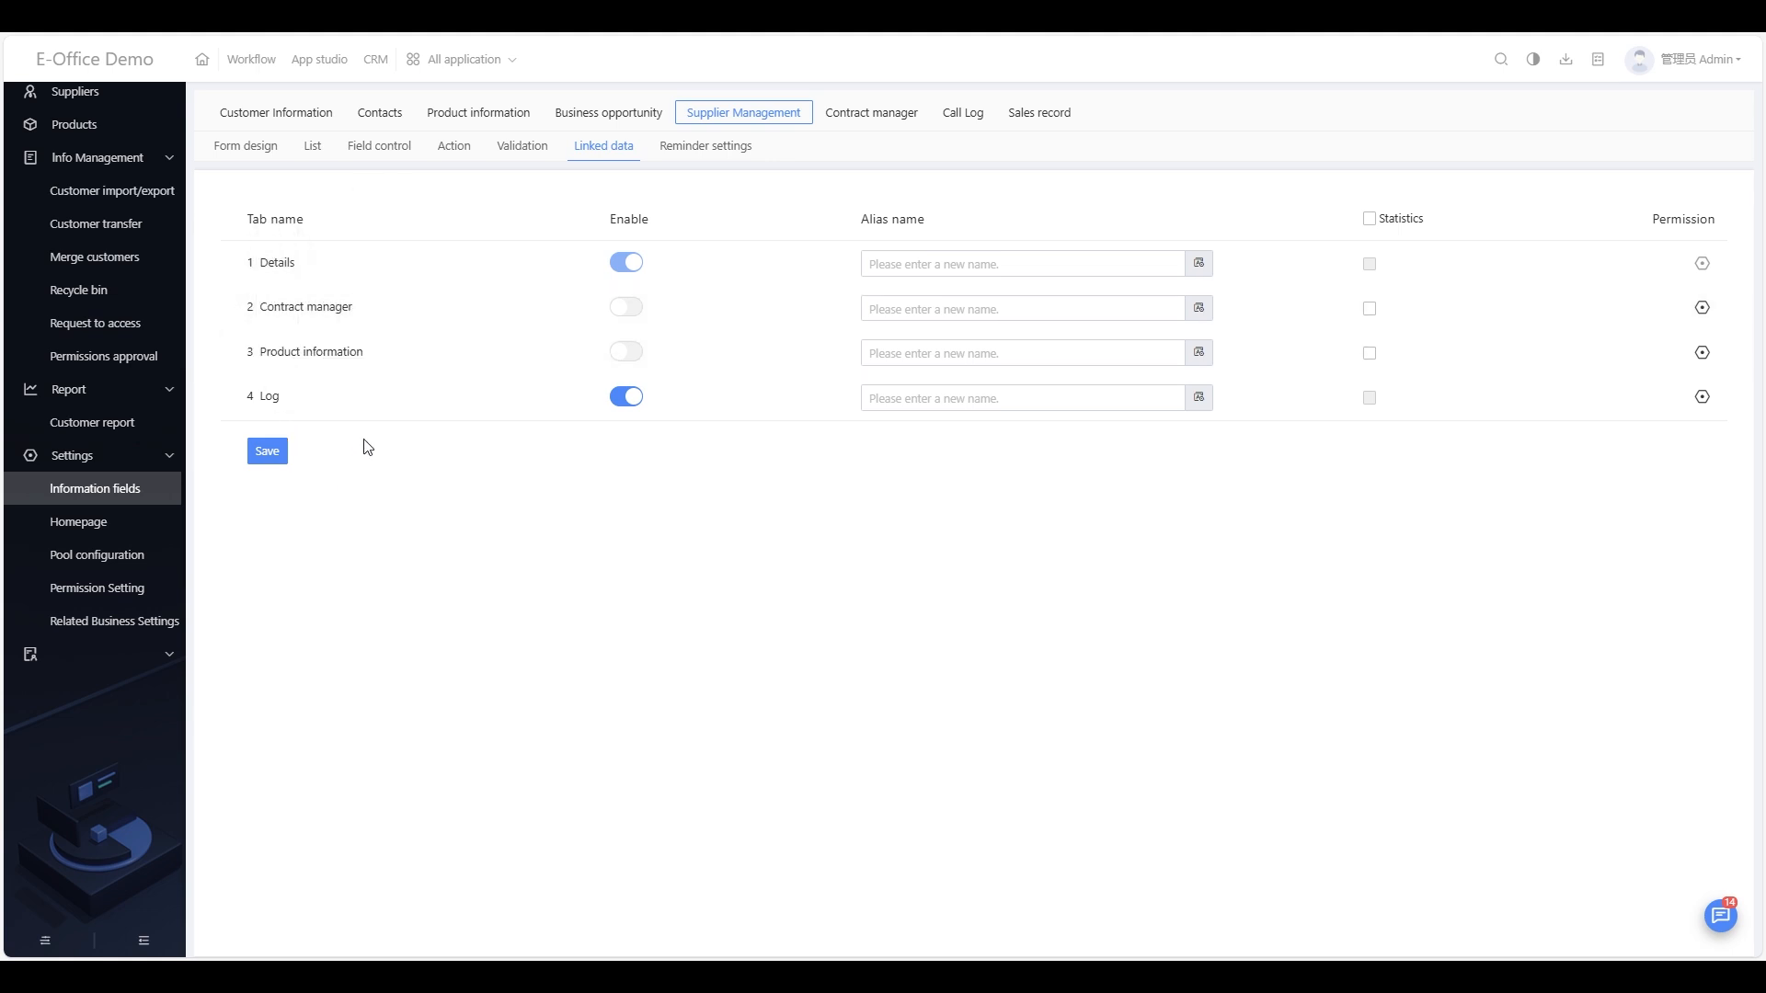
{"action": "left_click", "coordinate": [626, 354]}
{"action": "left_click", "coordinate": [626, 354]}
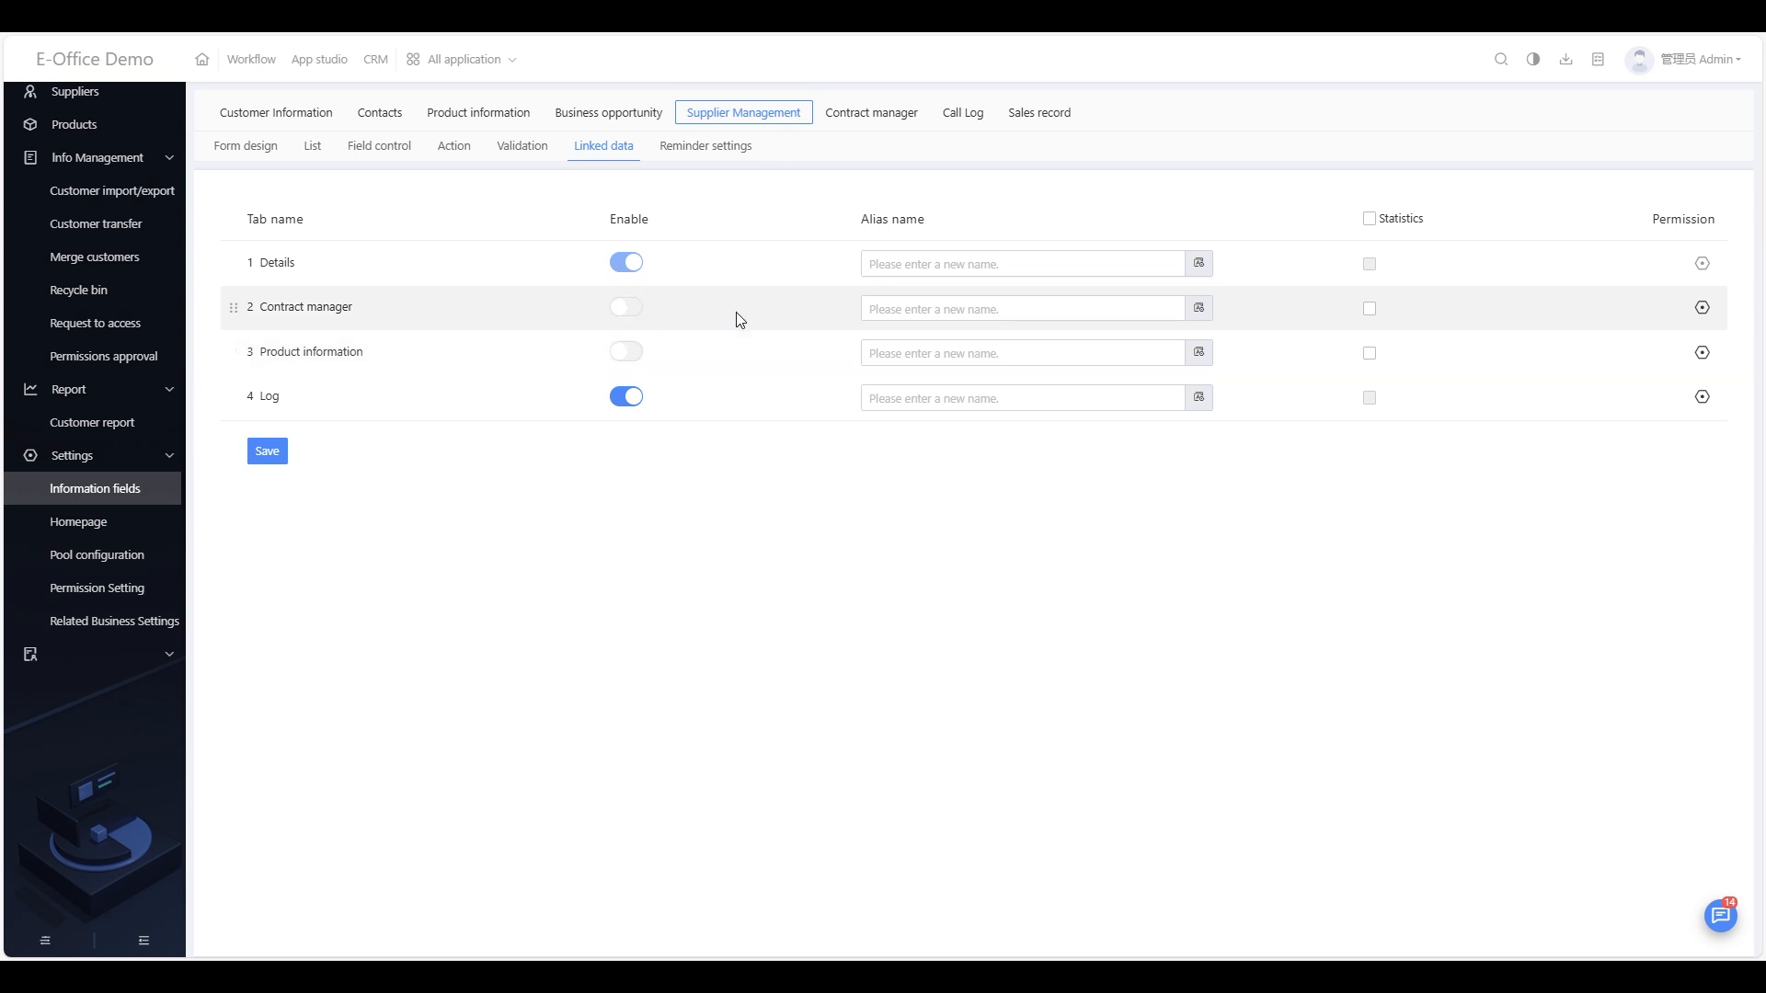
Step: Include Contract manager in statistics, then open the empty supplier Reminder settings
{"action": "left_click", "coordinate": [722, 156]}
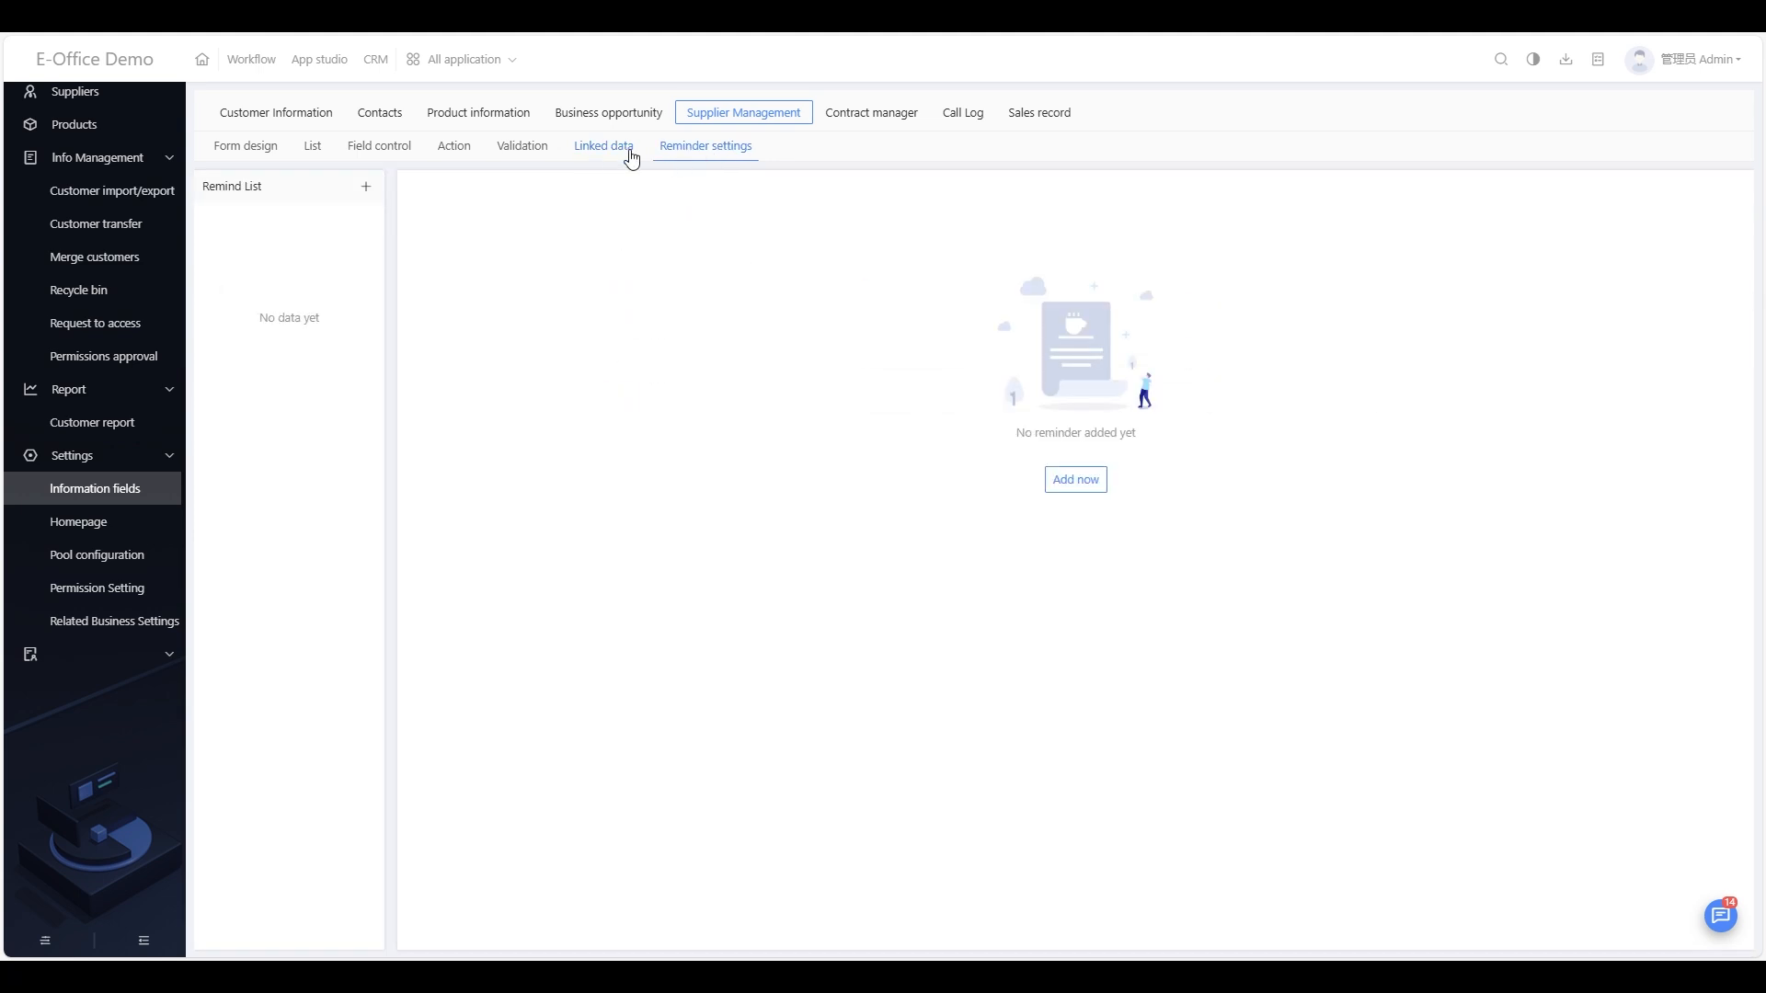
{"action": "left_click", "coordinate": [601, 158]}
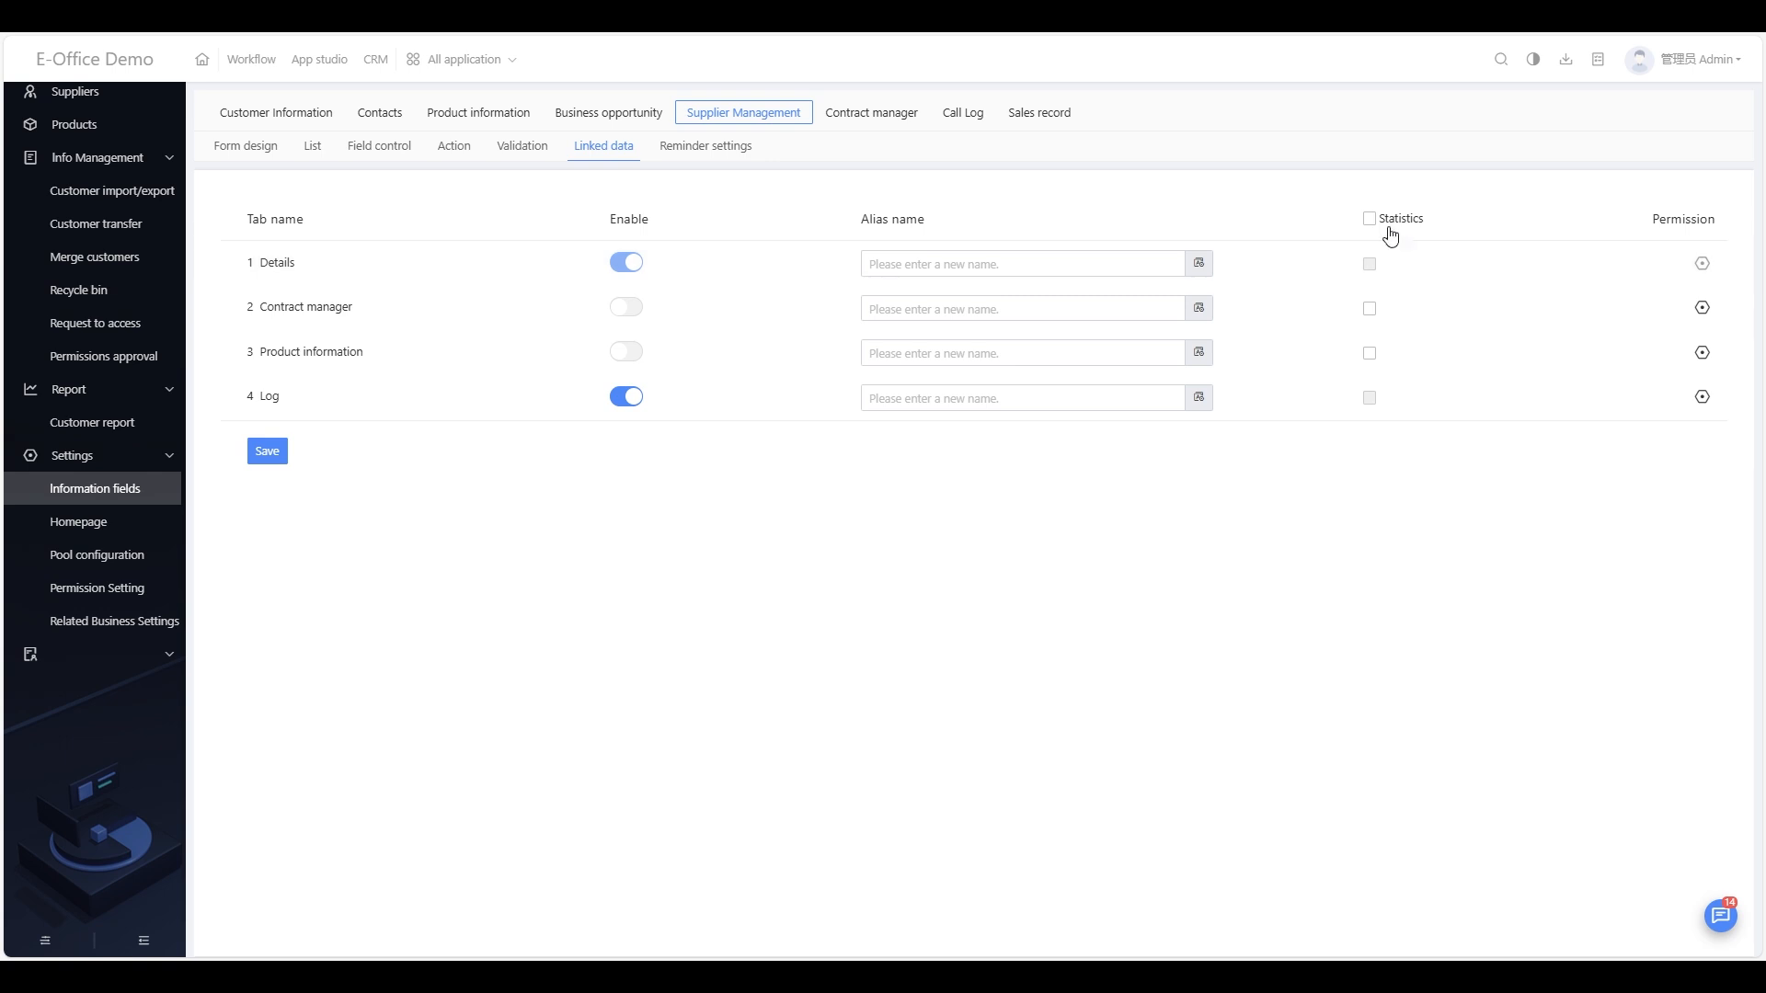
{"action": "left_click", "coordinate": [1370, 311]}
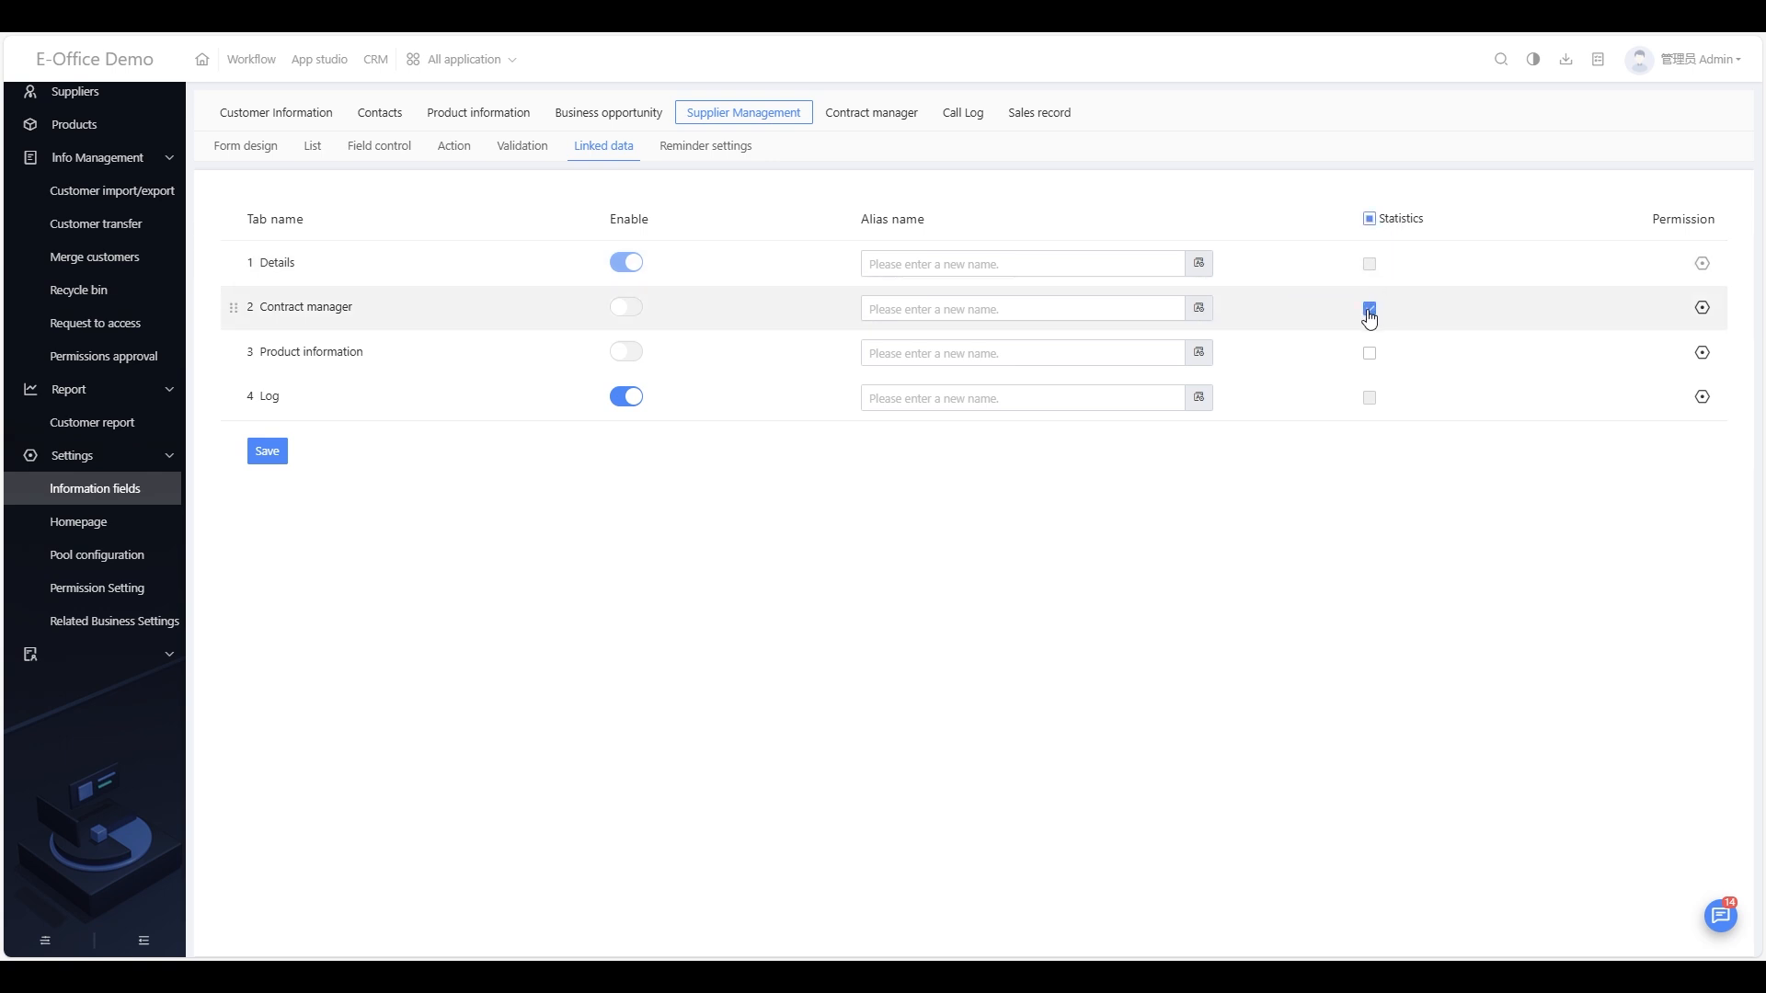
{"action": "left_click", "coordinate": [714, 156]}
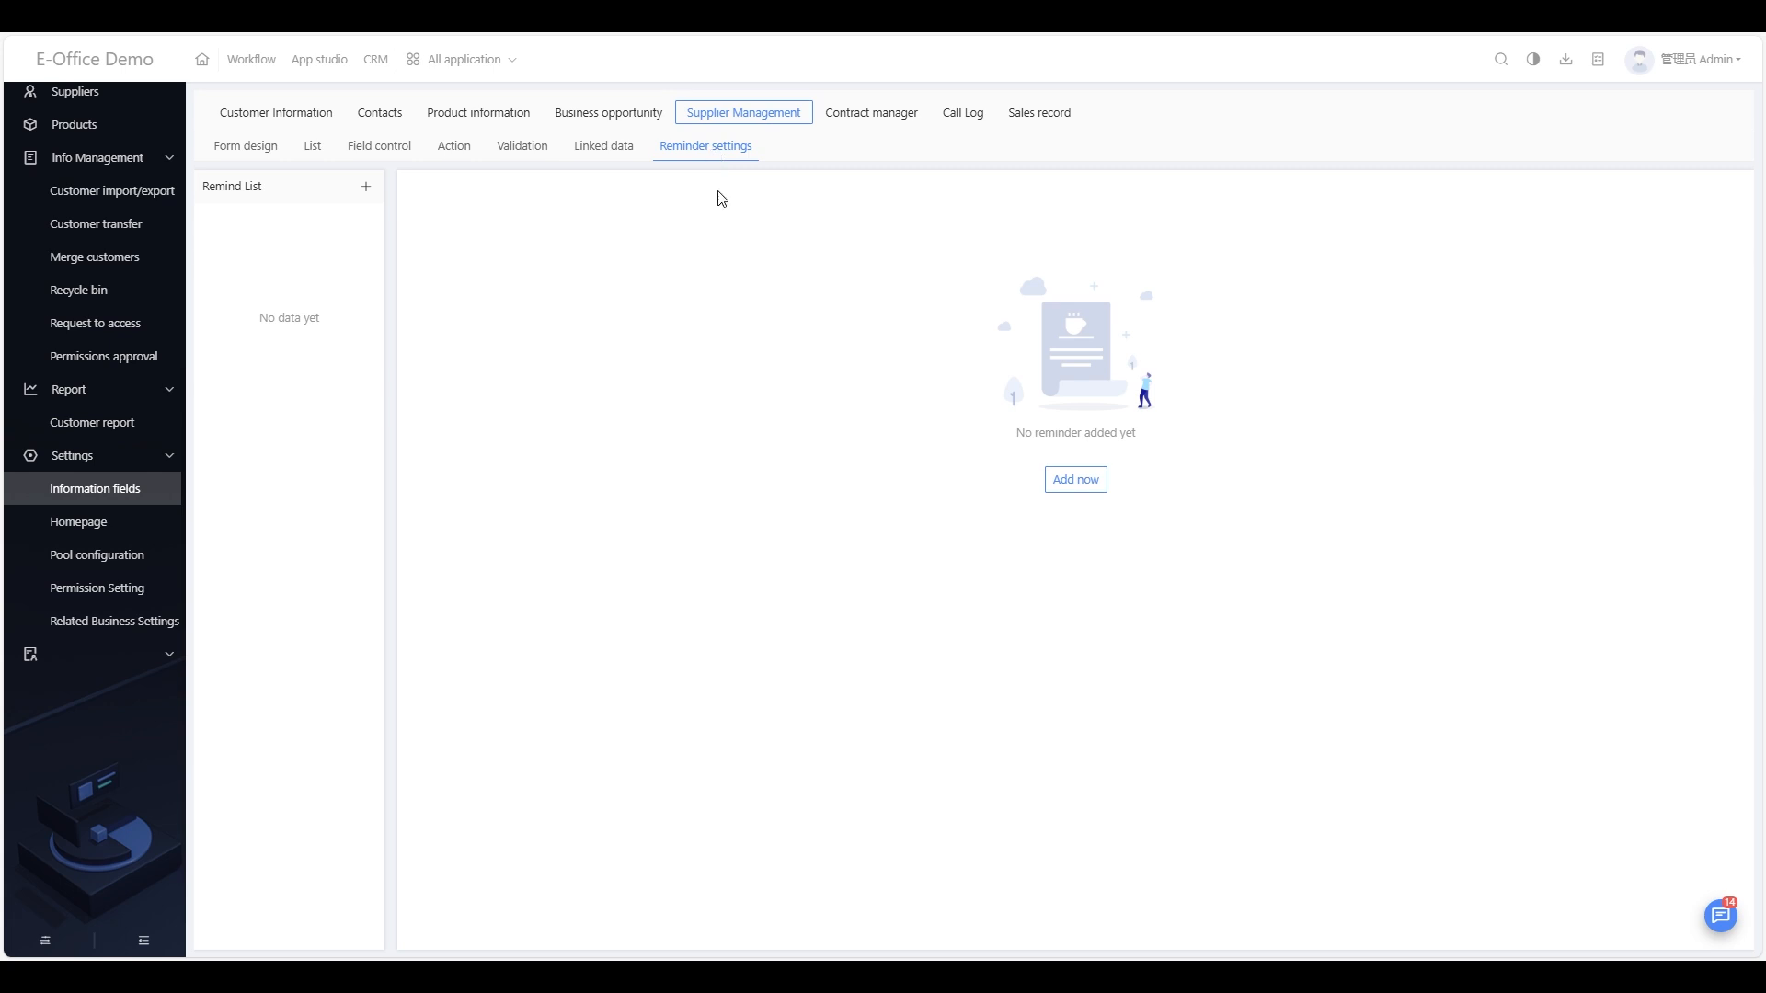
Step: Start a new reminder and insert the Supplier name field into its content
{"action": "left_click", "coordinate": [1076, 481]}
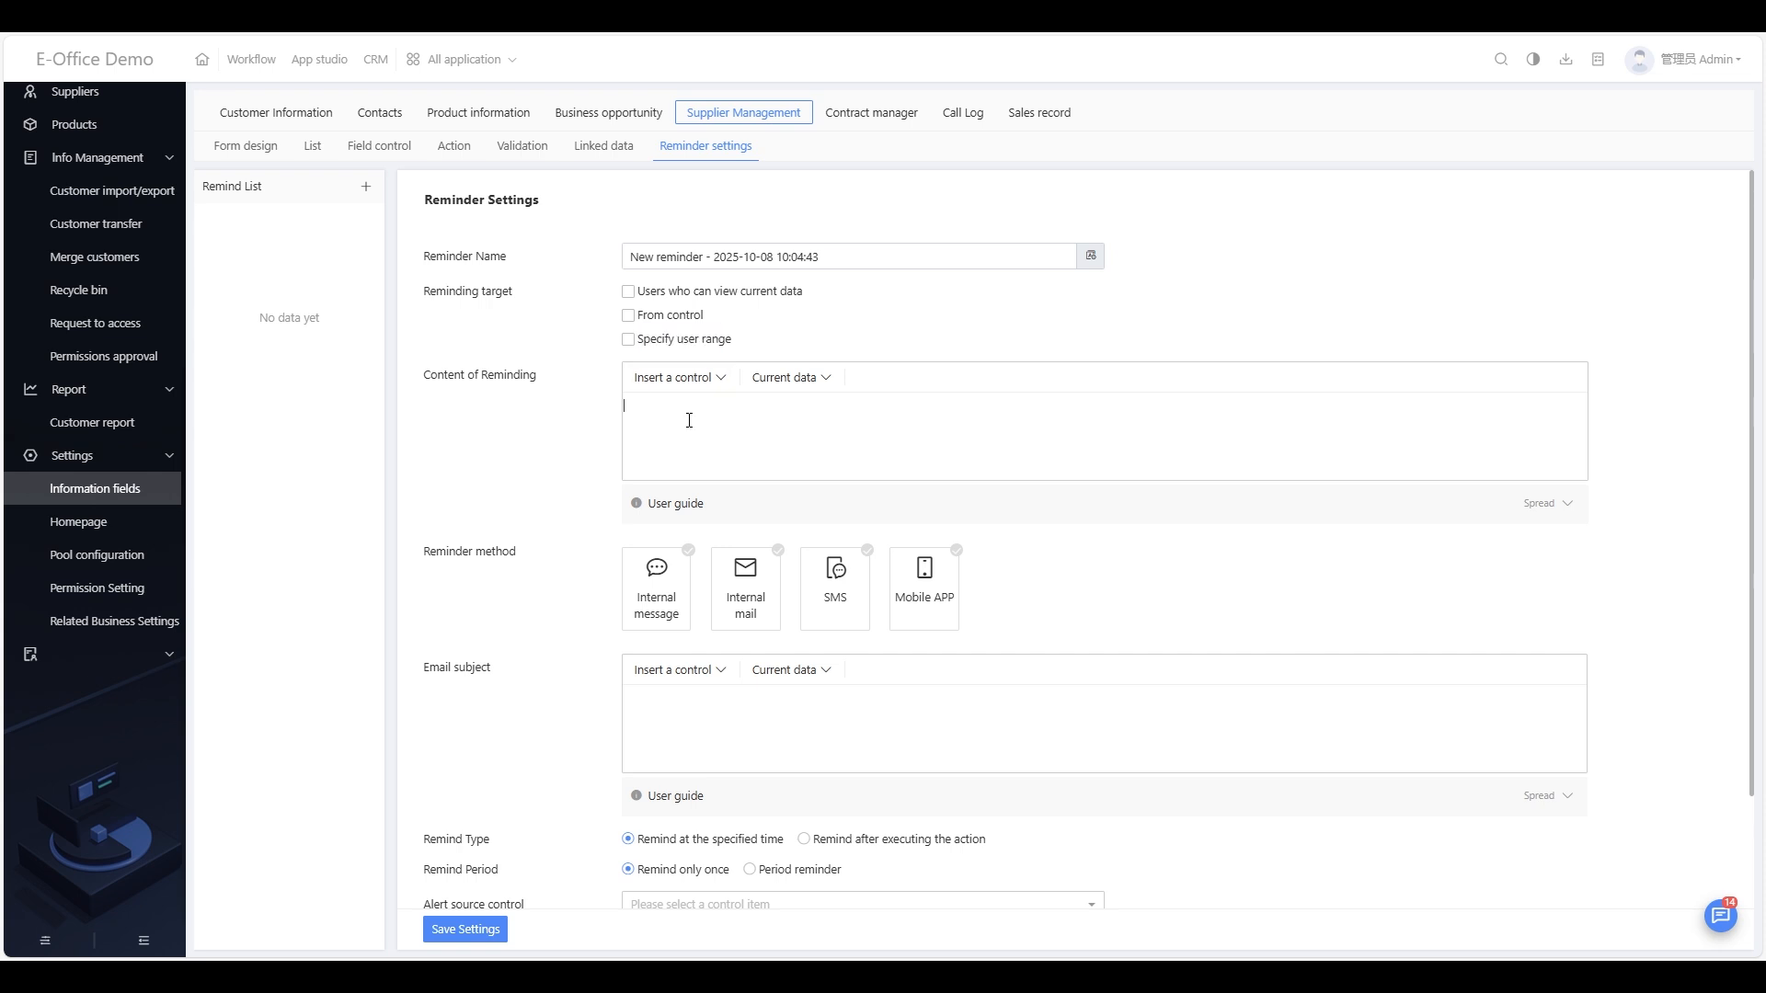
{"action": "left_click", "coordinate": [681, 379]}
{"action": "mouse_move", "coordinate": [692, 416]}
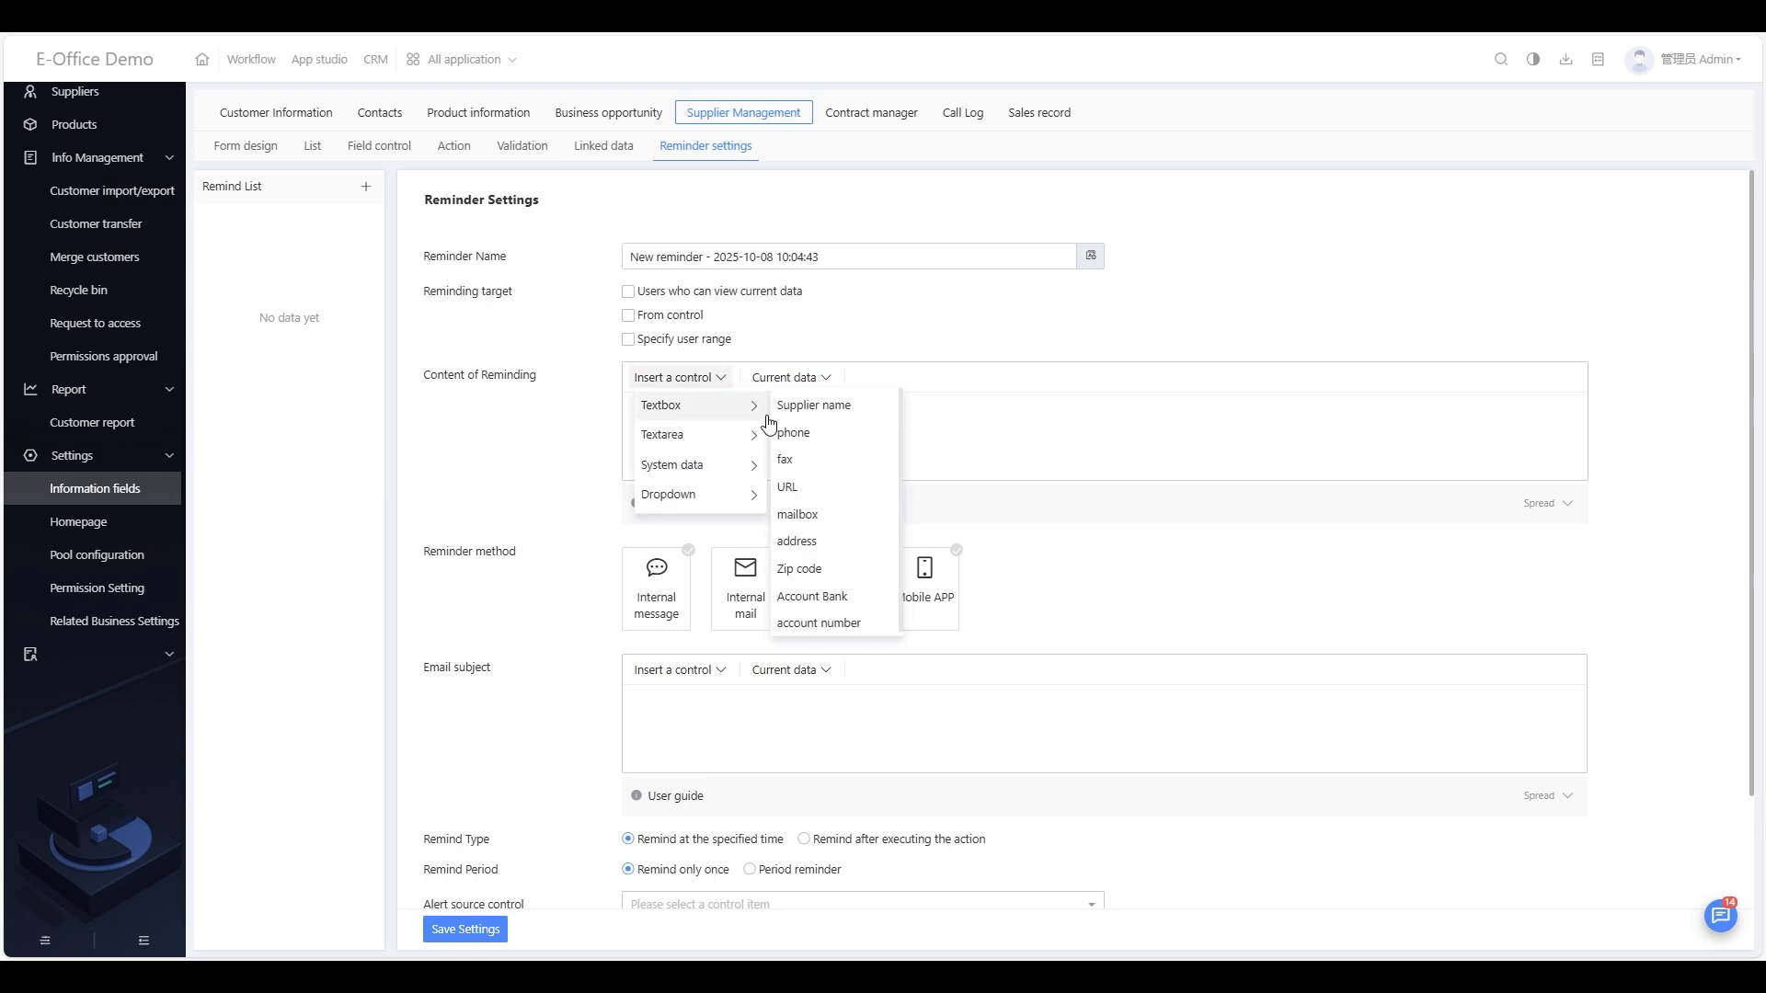
{"action": "left_click", "coordinate": [812, 407]}
{"action": "left_click", "coordinate": [631, 407]}
{"action": "left_click", "coordinate": [751, 413]}
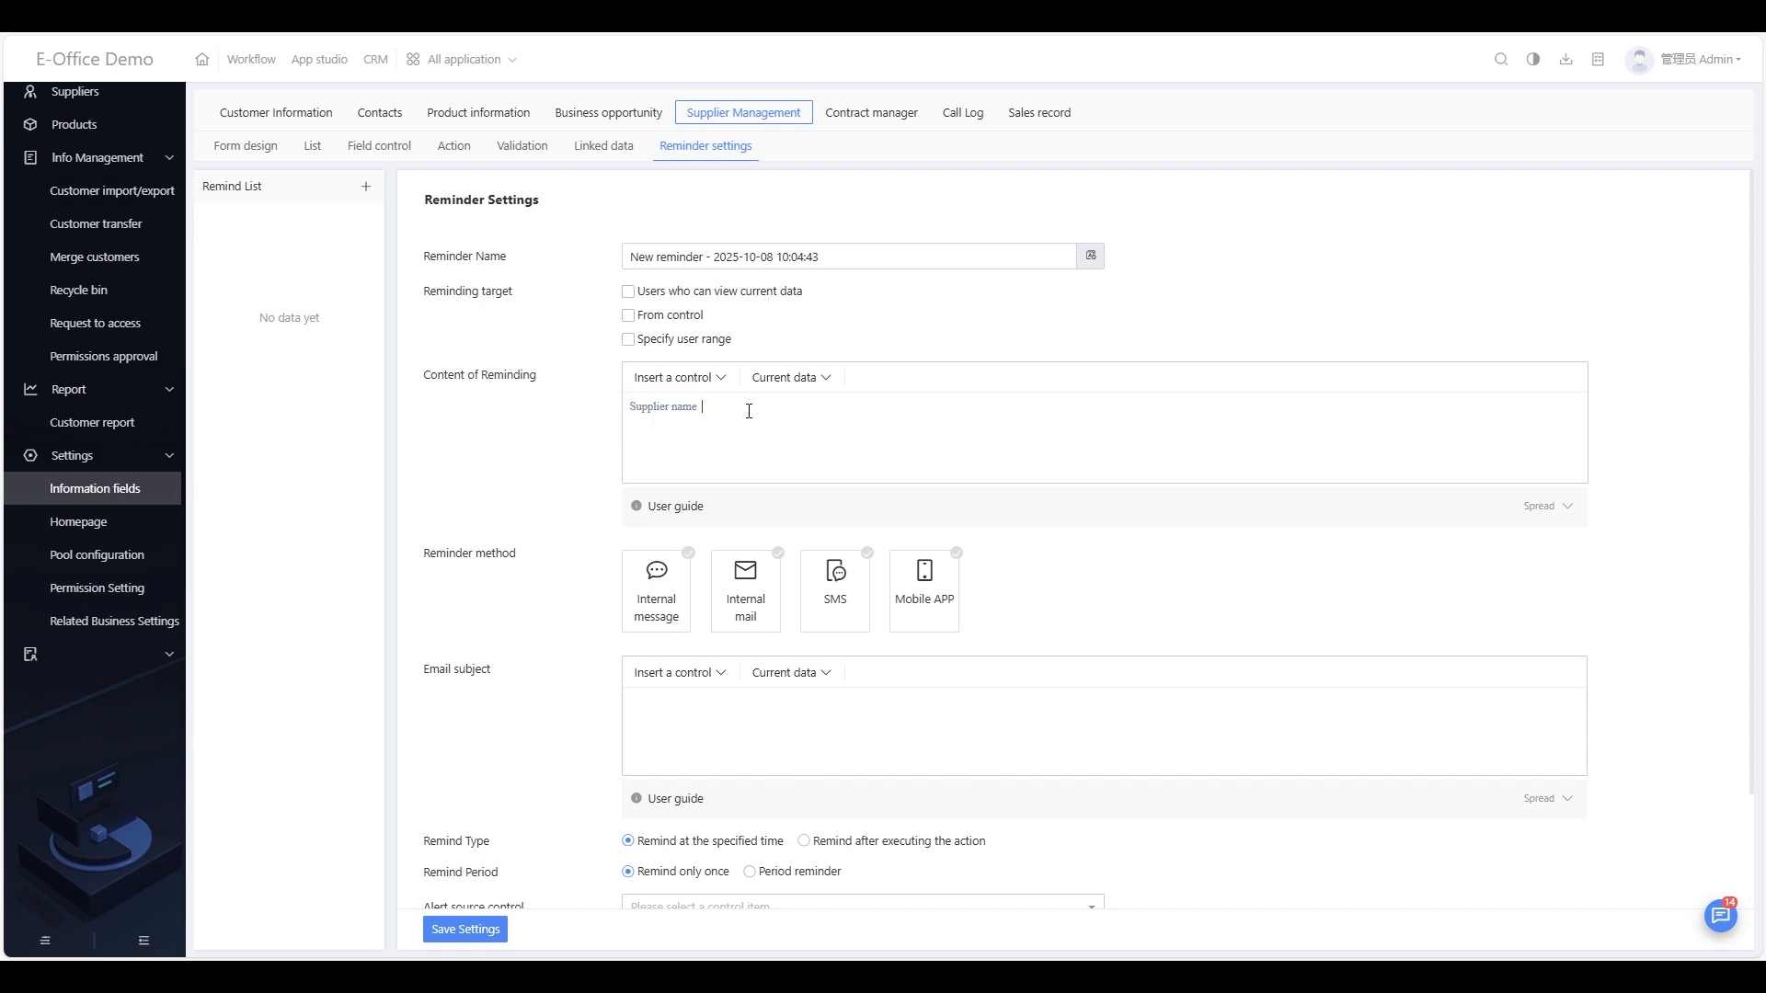
Step: Add the Account Bank field after Supplier name in the reminder content
{"action": "left_click", "coordinate": [789, 378]}
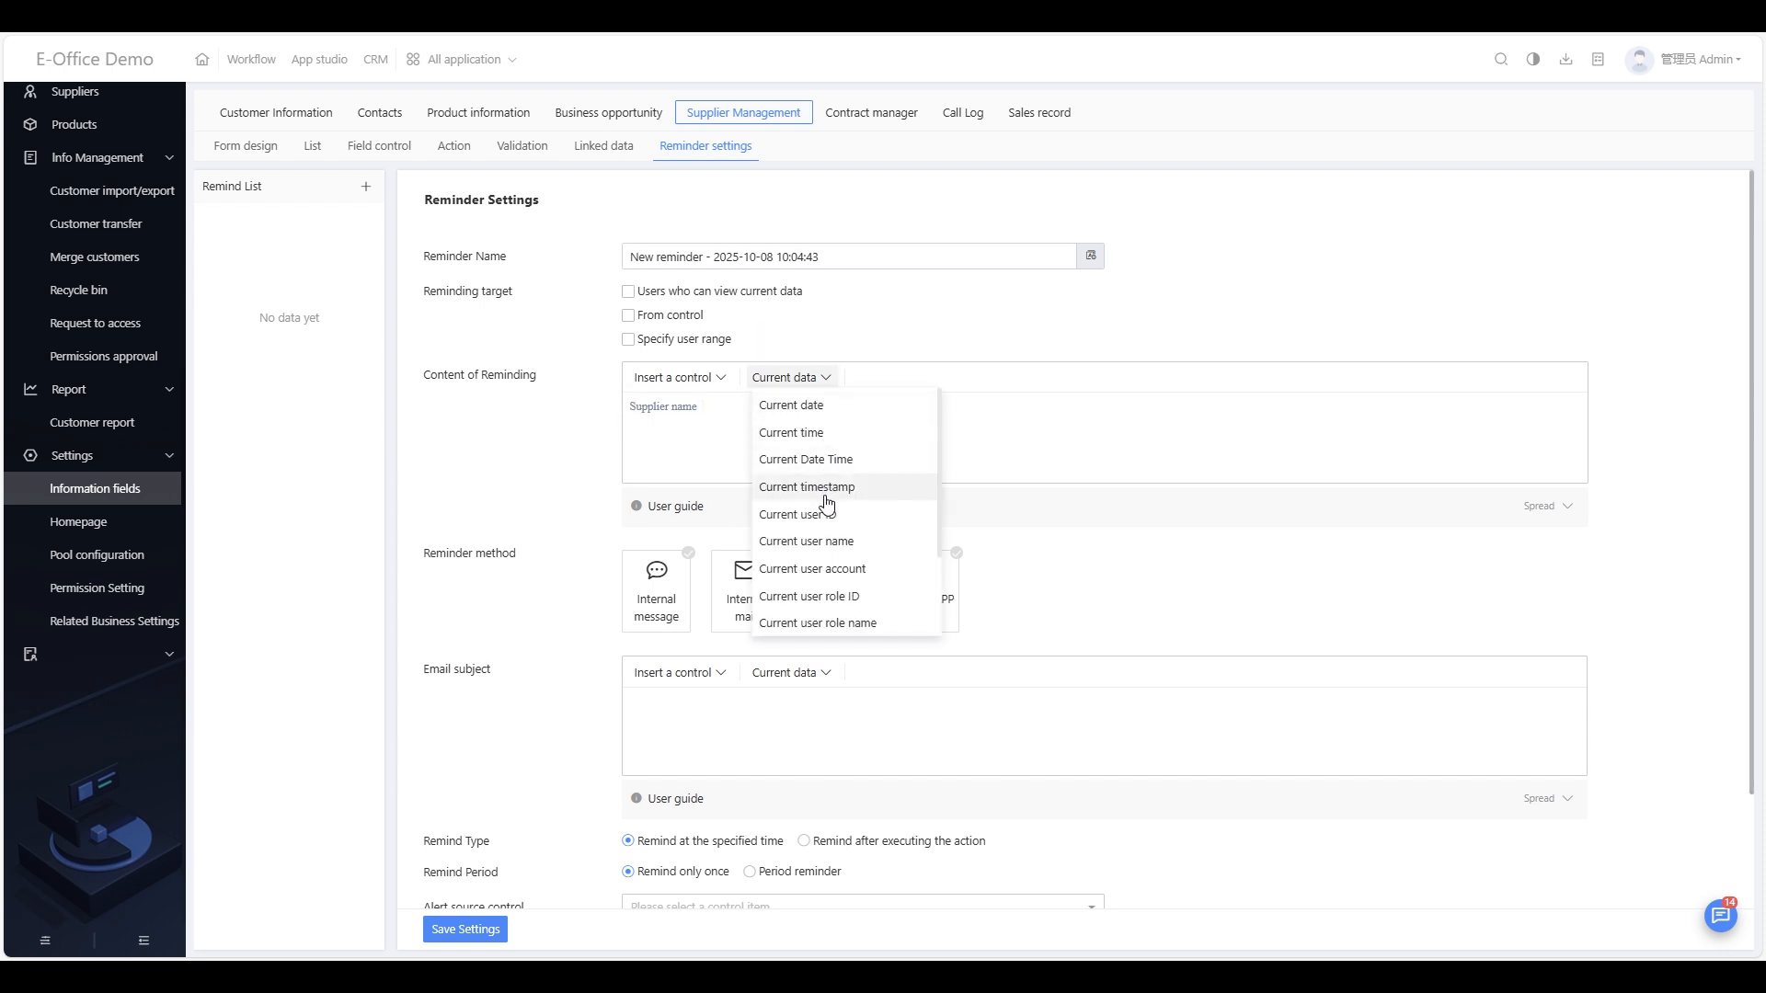
{"action": "left_click", "coordinate": [697, 379]}
{"action": "mouse_move", "coordinate": [747, 406]}
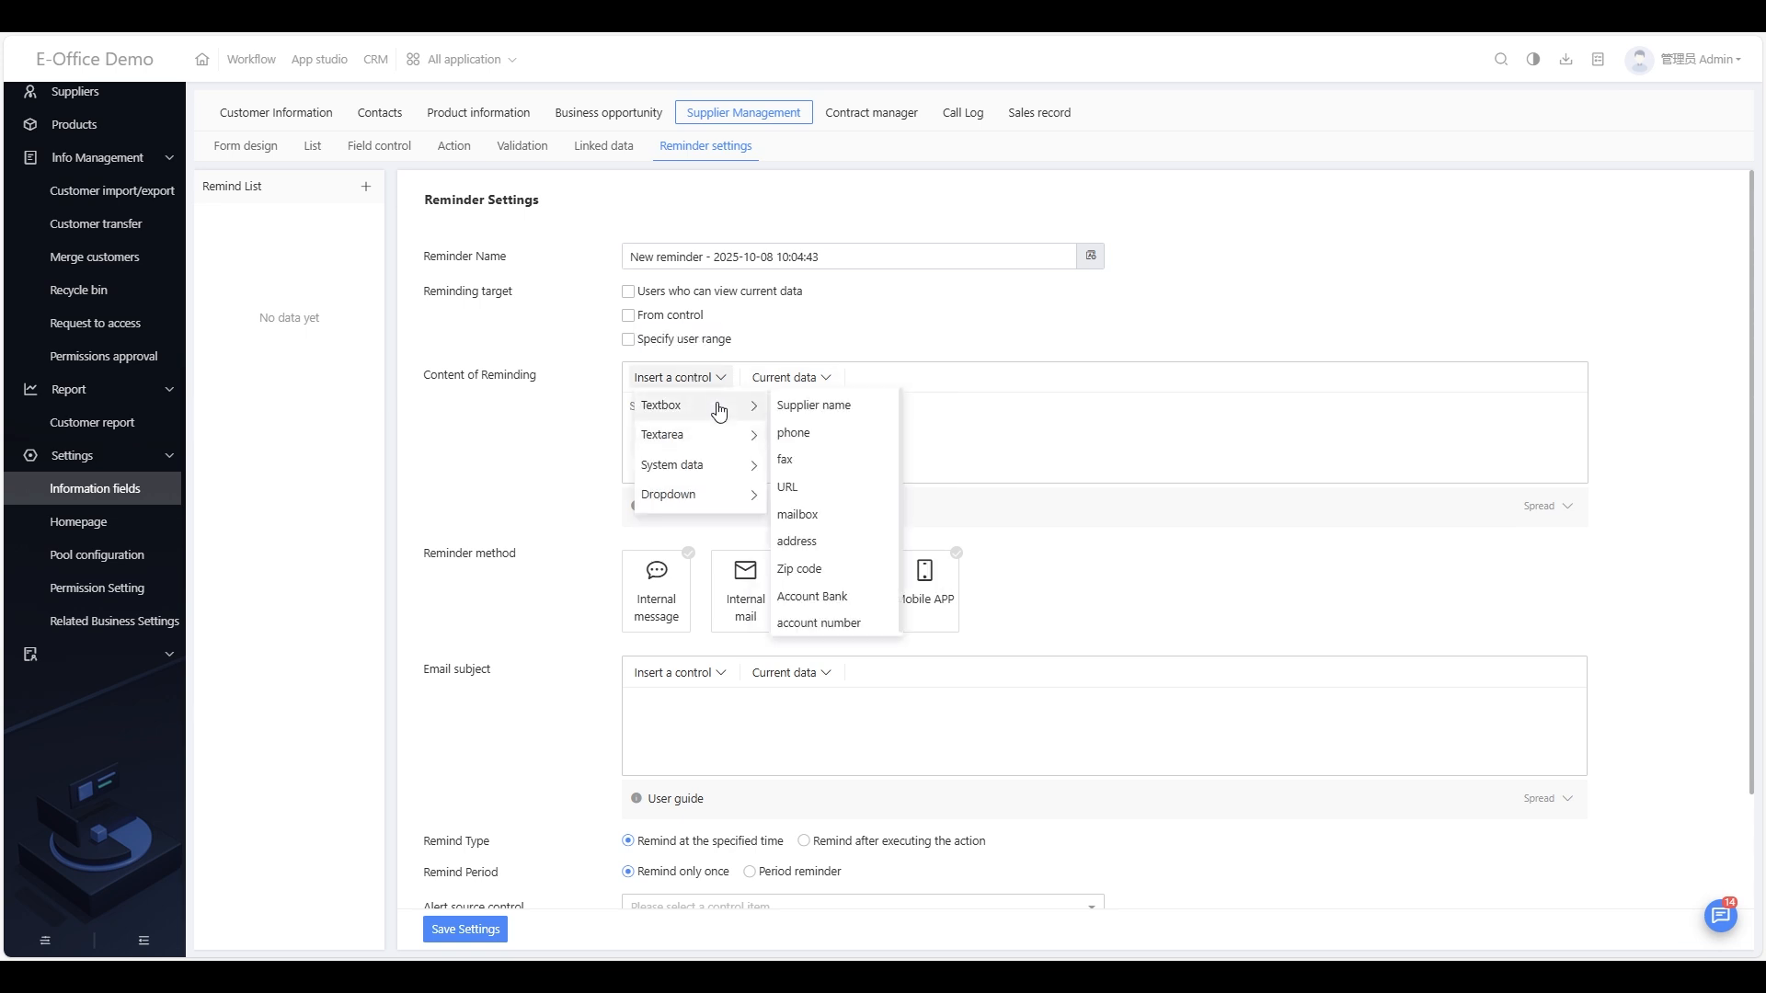
{"action": "left_click", "coordinate": [817, 597]}
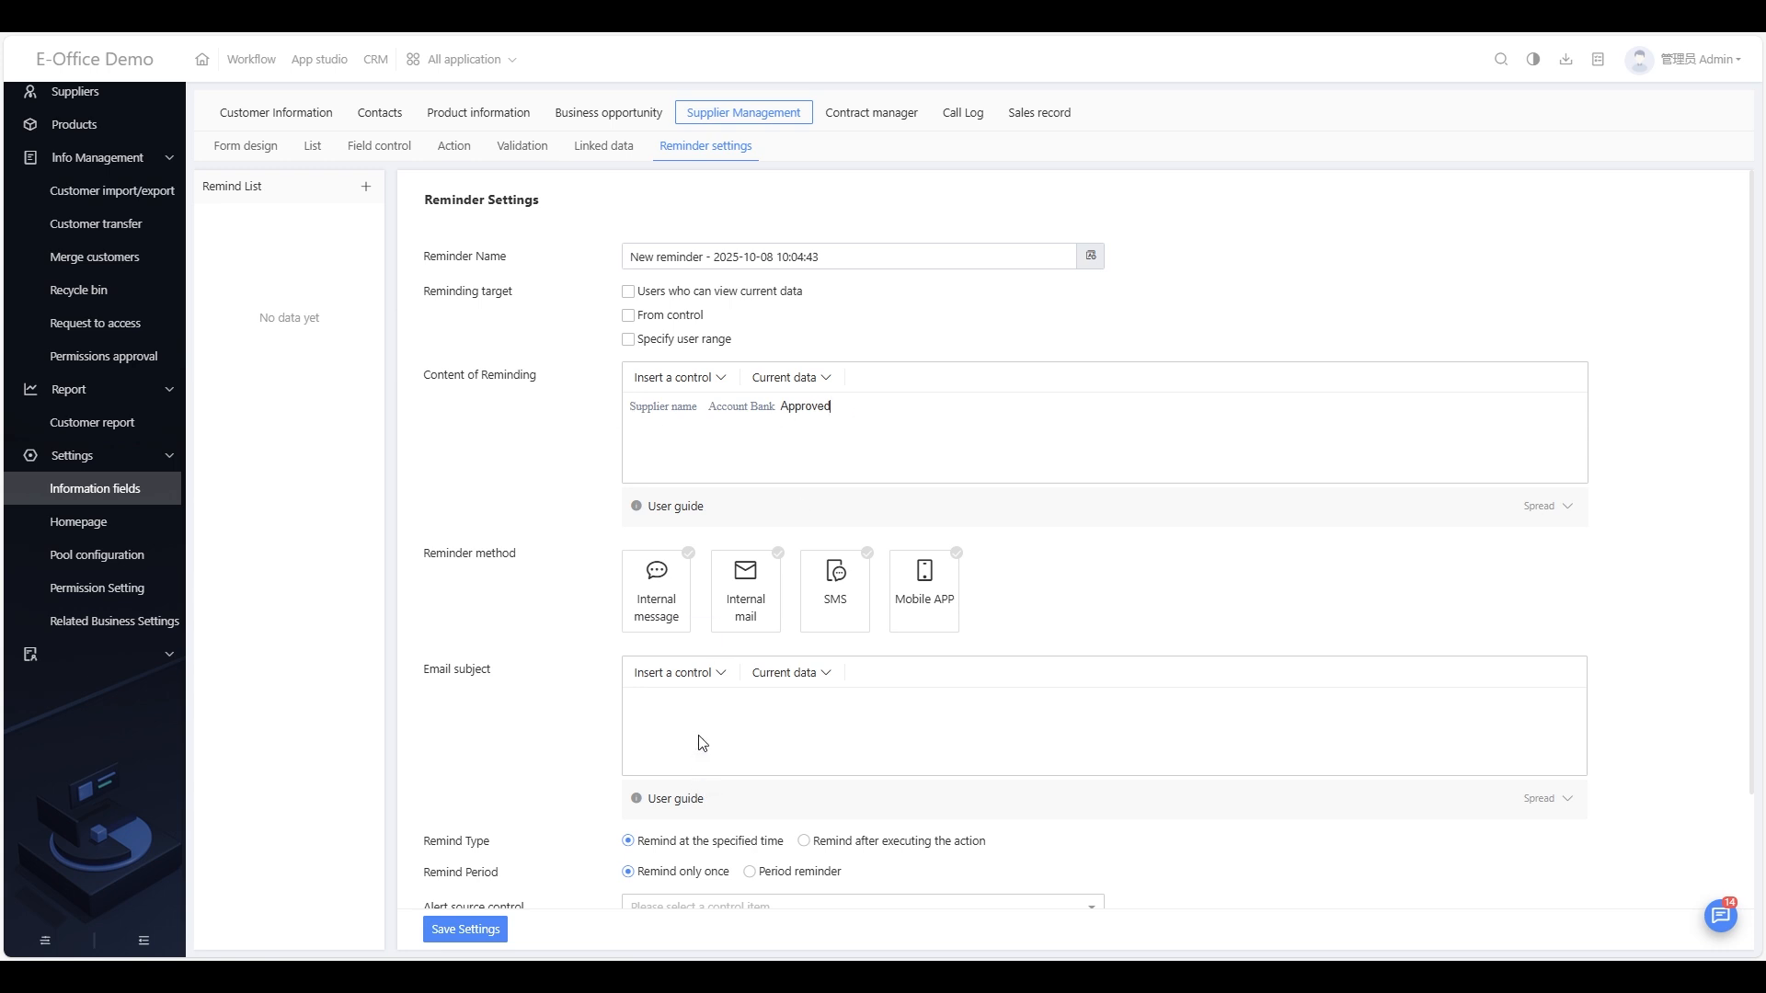
Step: Insert Account Bank into the email subject, followed by a new line reading 'approved'
{"action": "left_click", "coordinate": [681, 673]}
{"action": "mouse_move", "coordinate": [705, 771]}
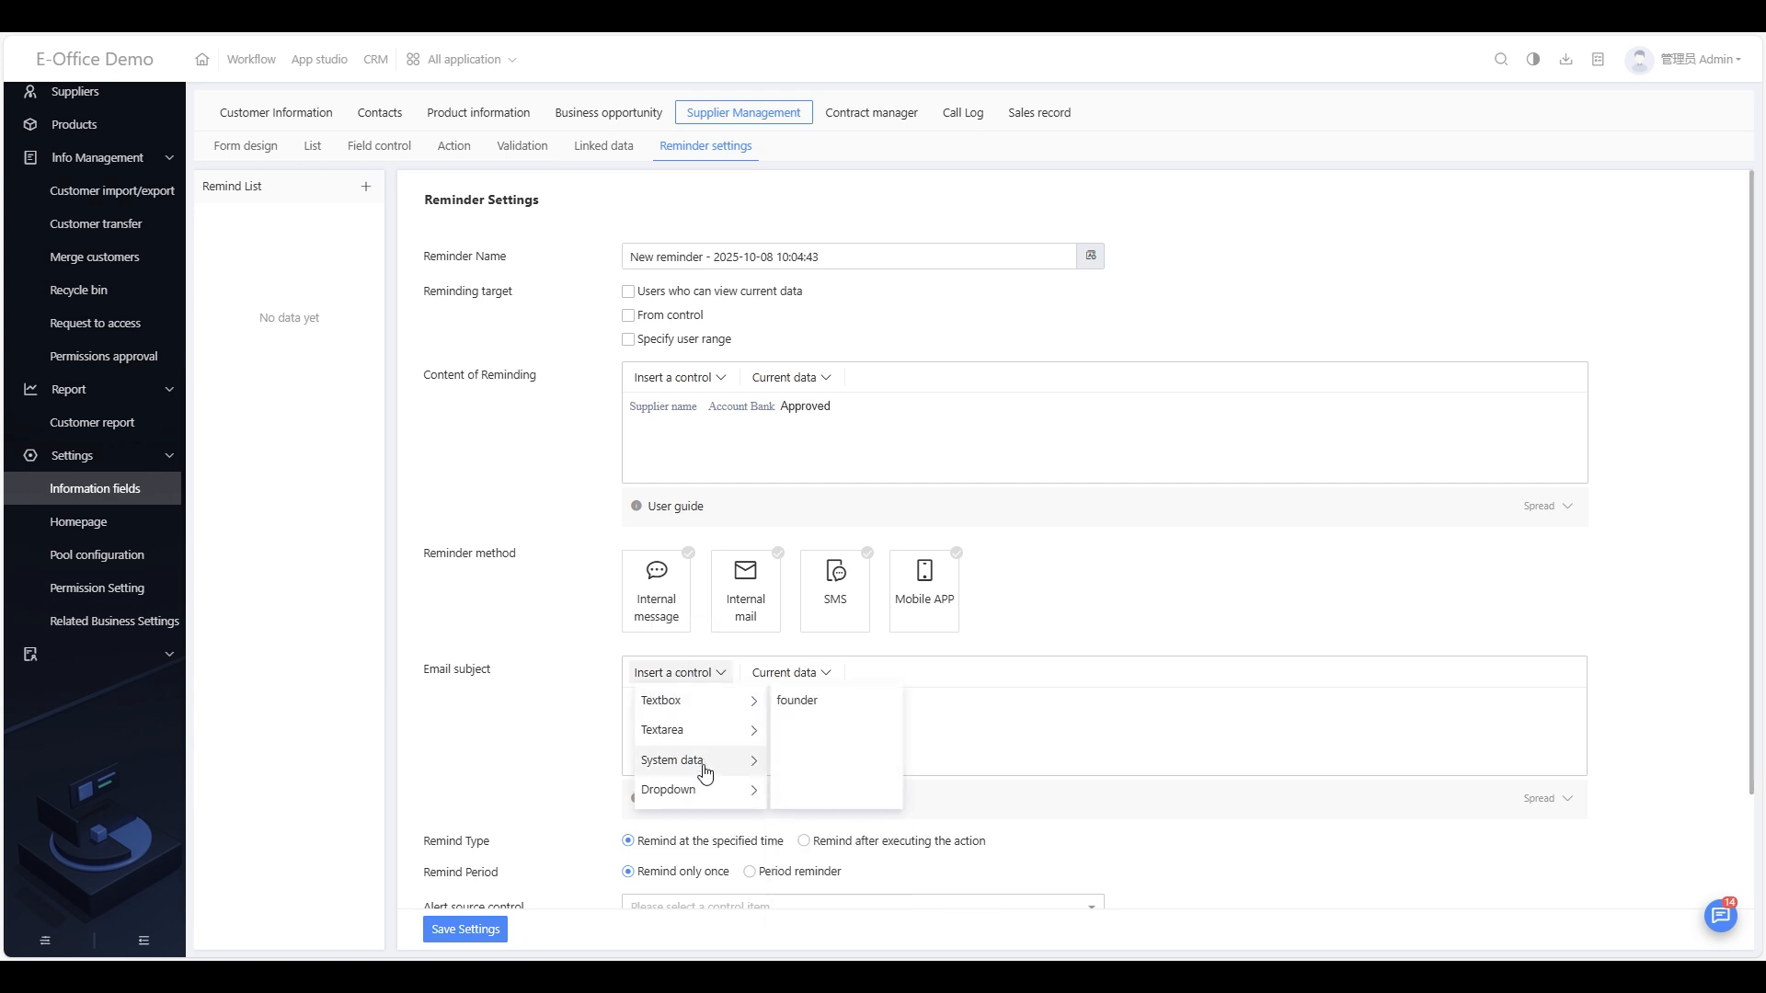
{"action": "mouse_move", "coordinate": [708, 711]}
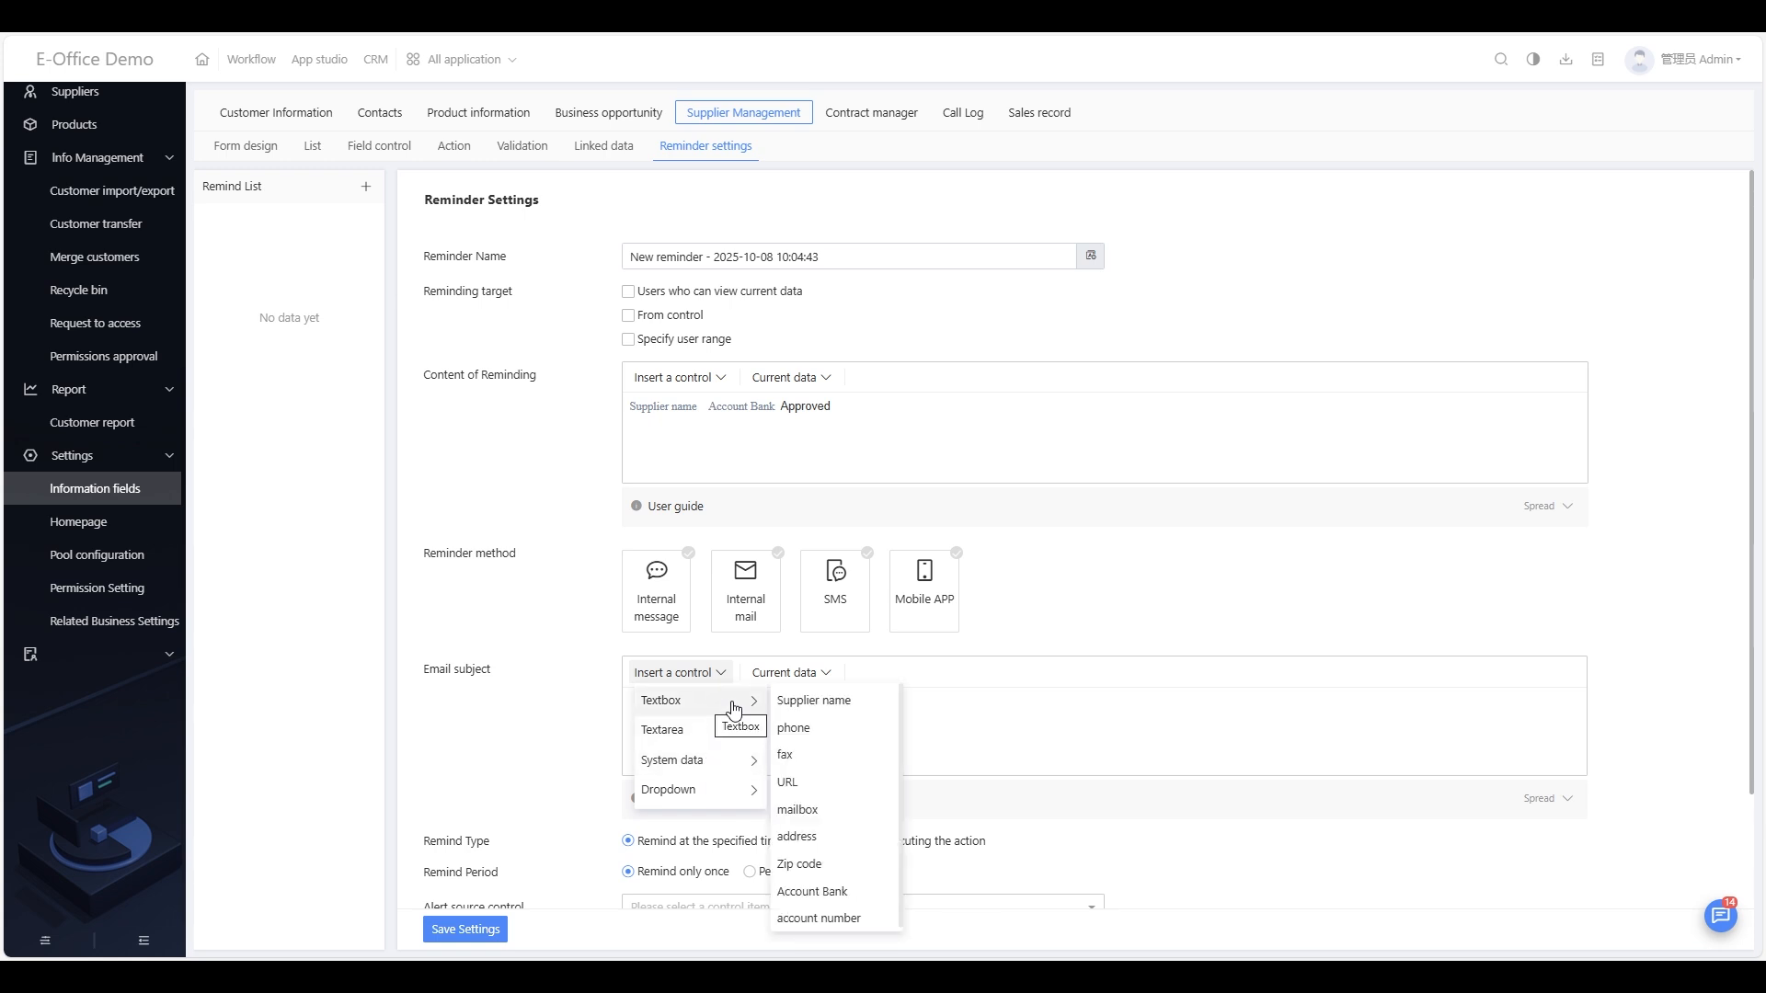
{"action": "left_click", "coordinate": [822, 893]}
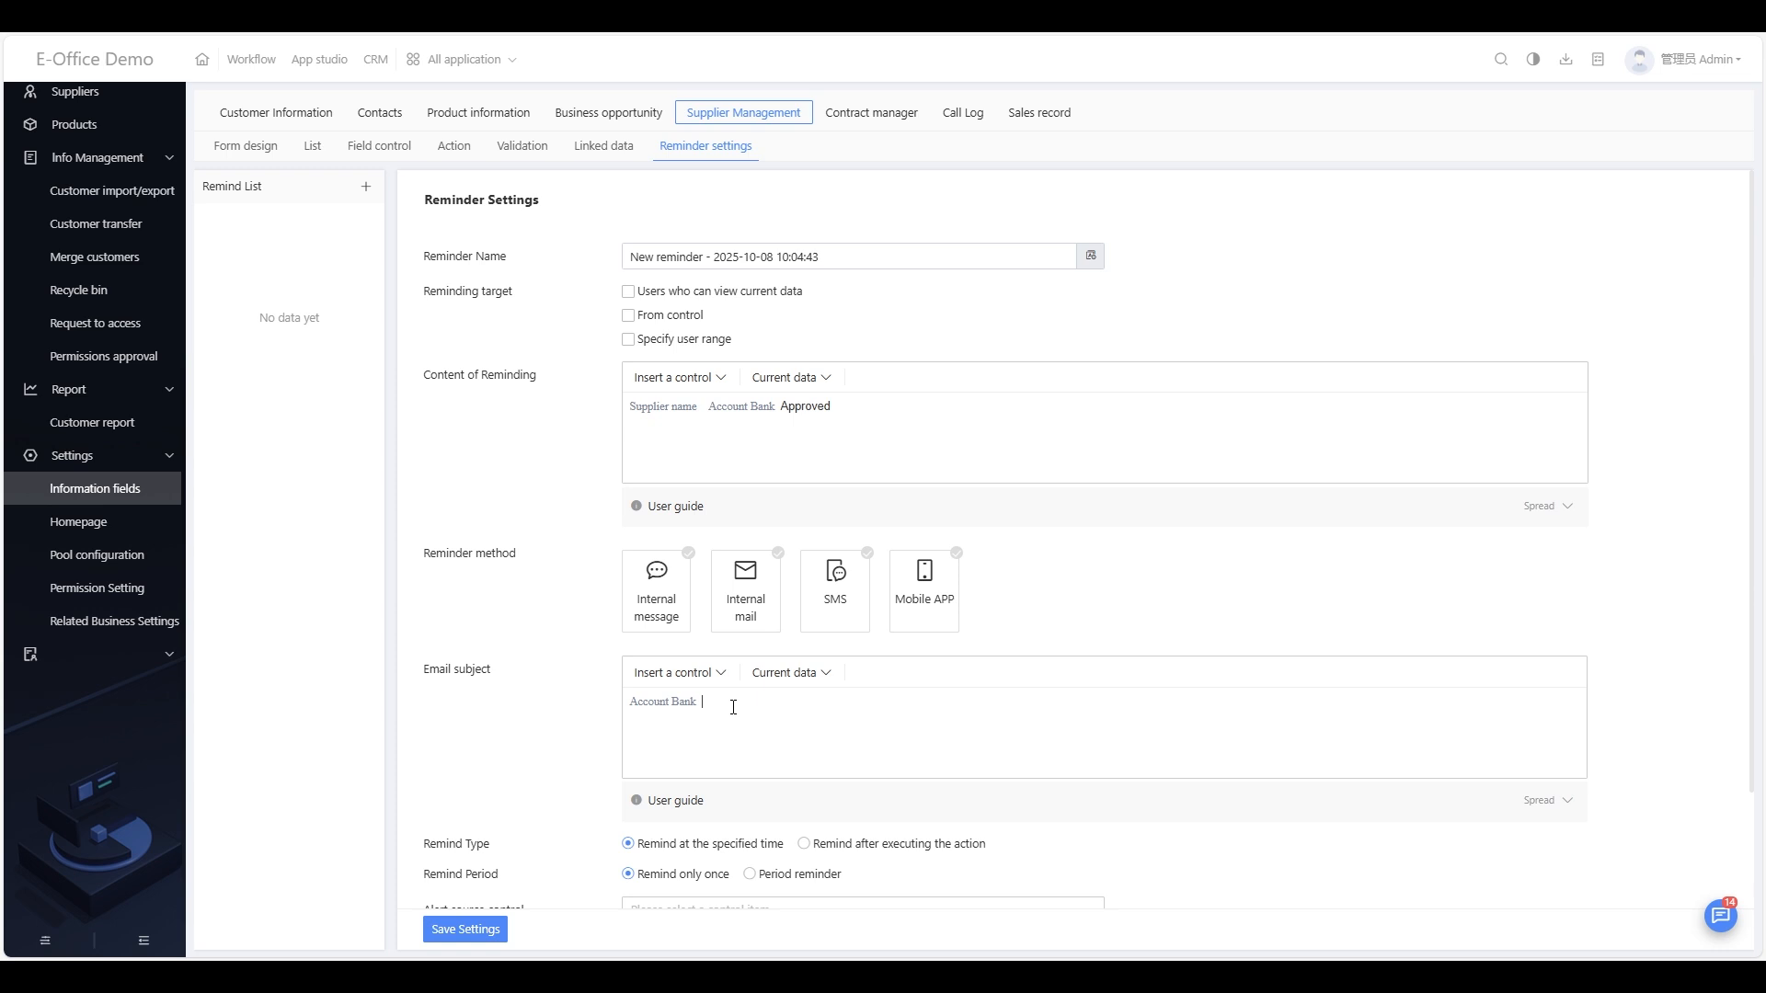
{"action": "key", "text": "Return"}
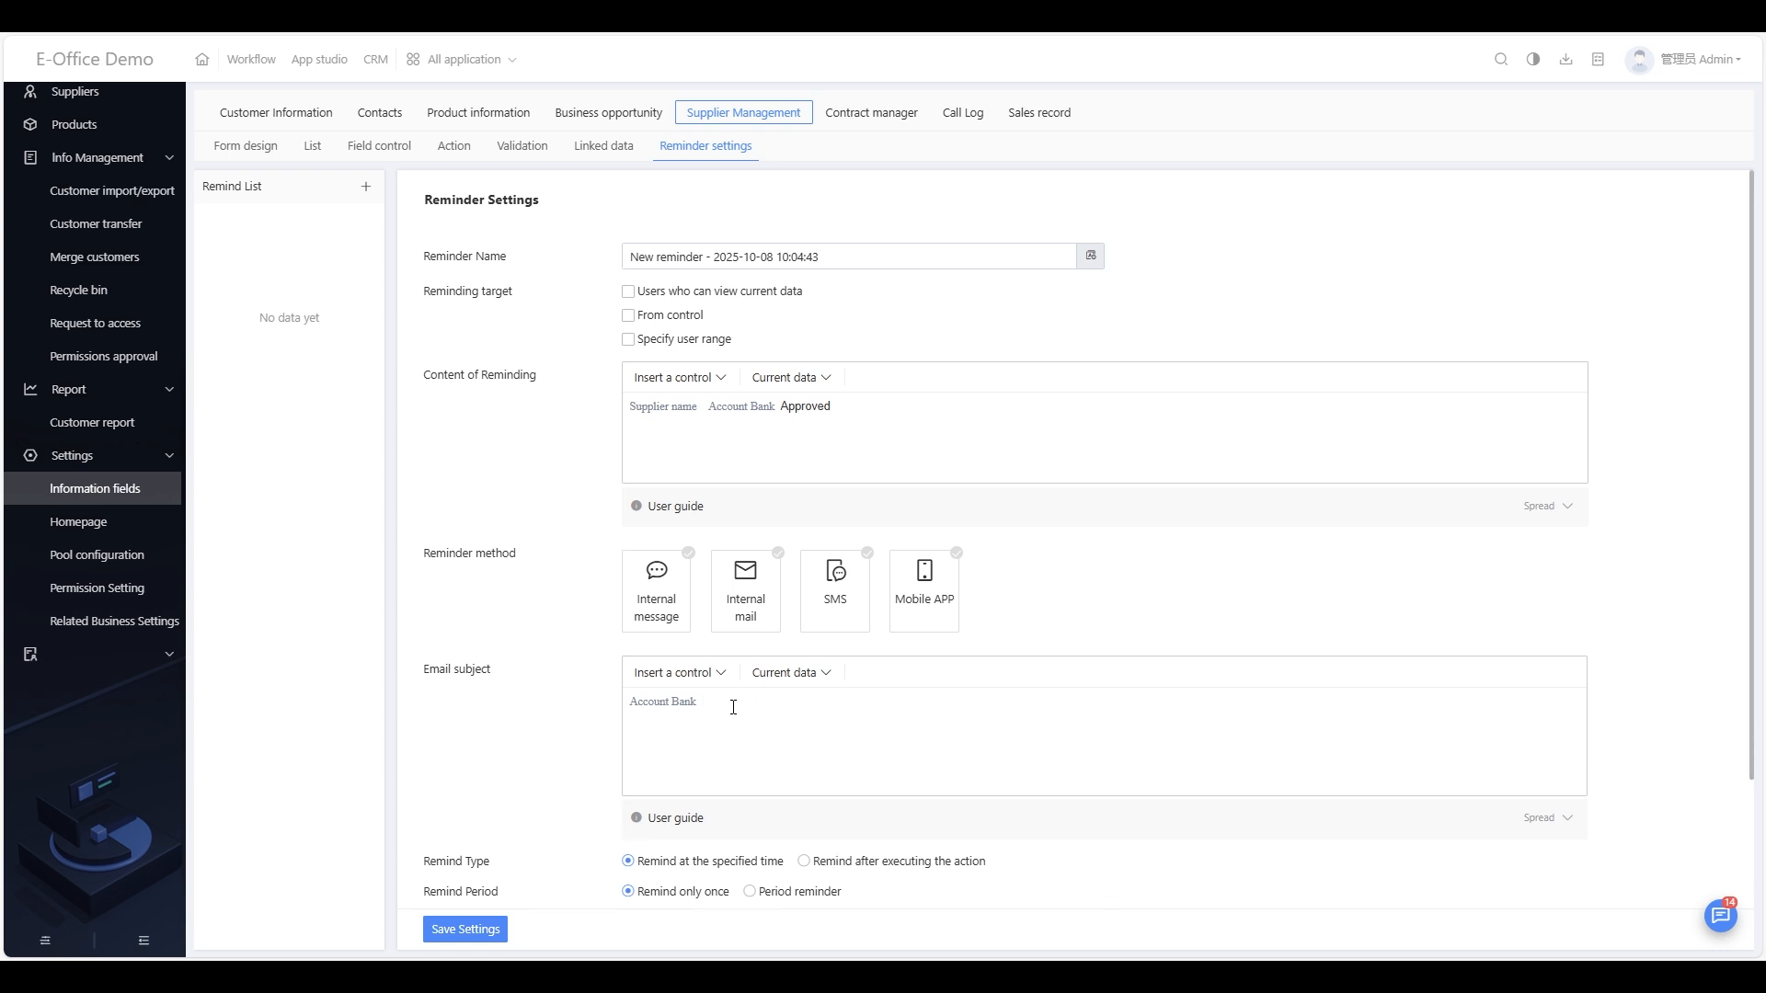
{"action": "type", "text": "approved"}
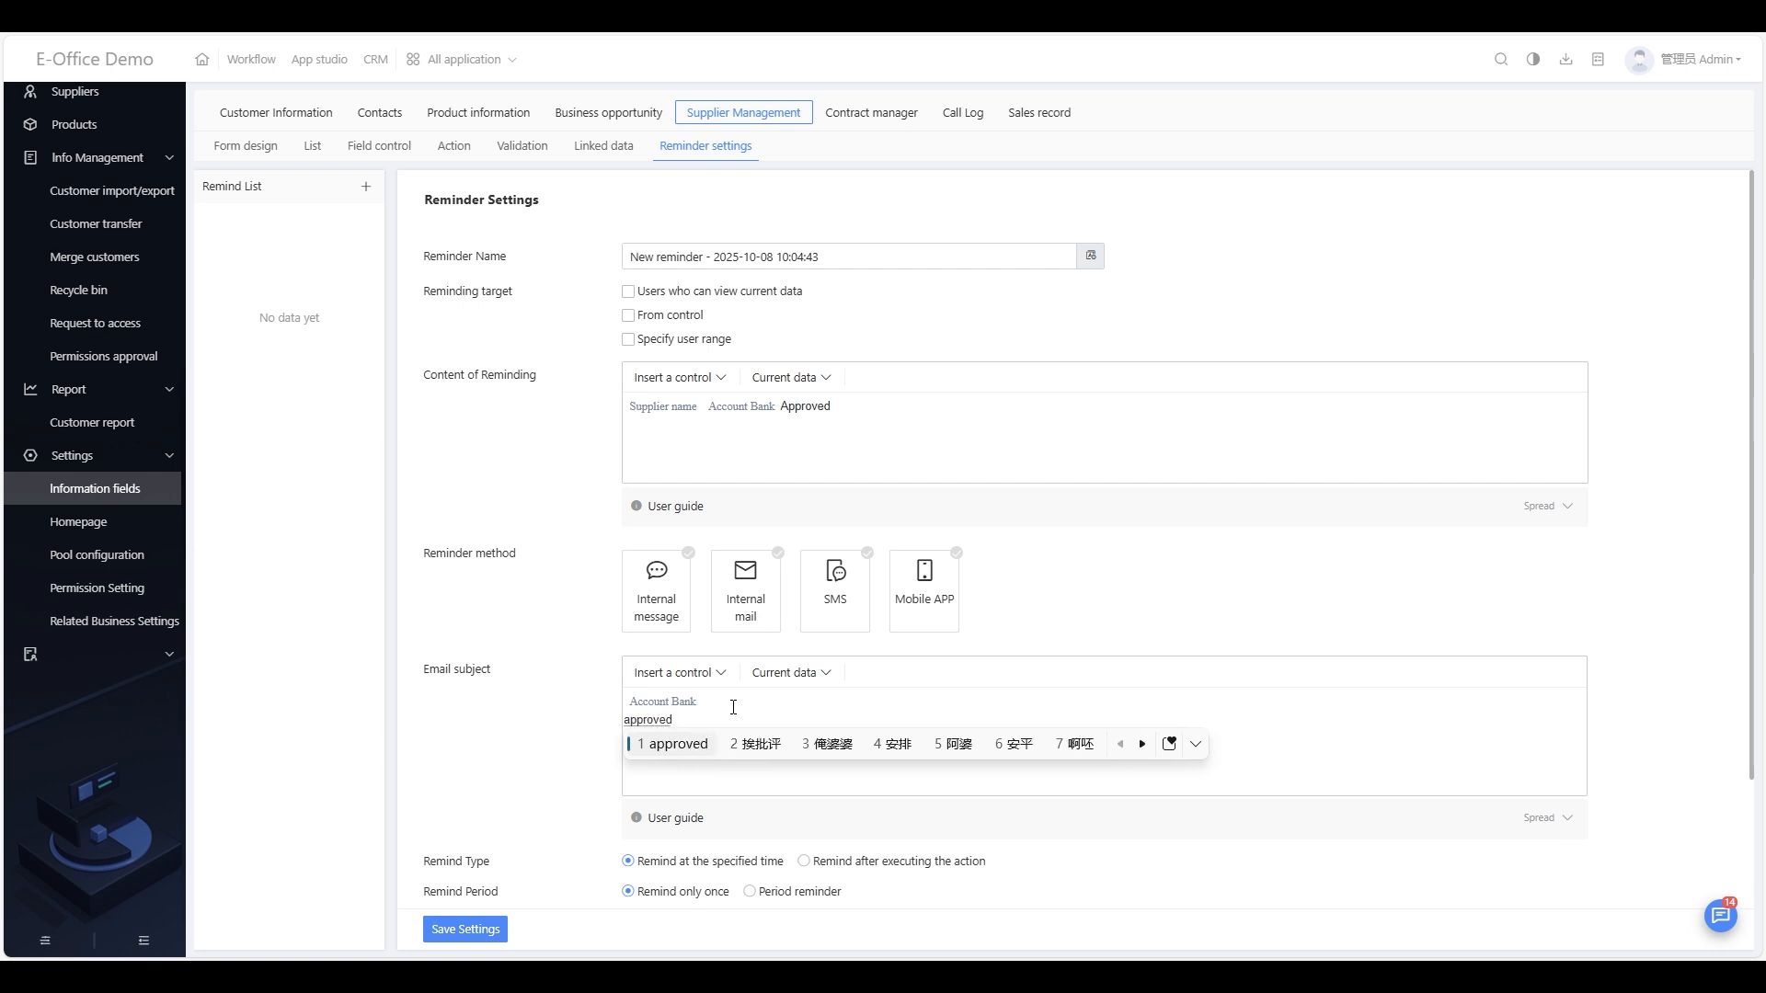
{"action": "key", "text": "space"}
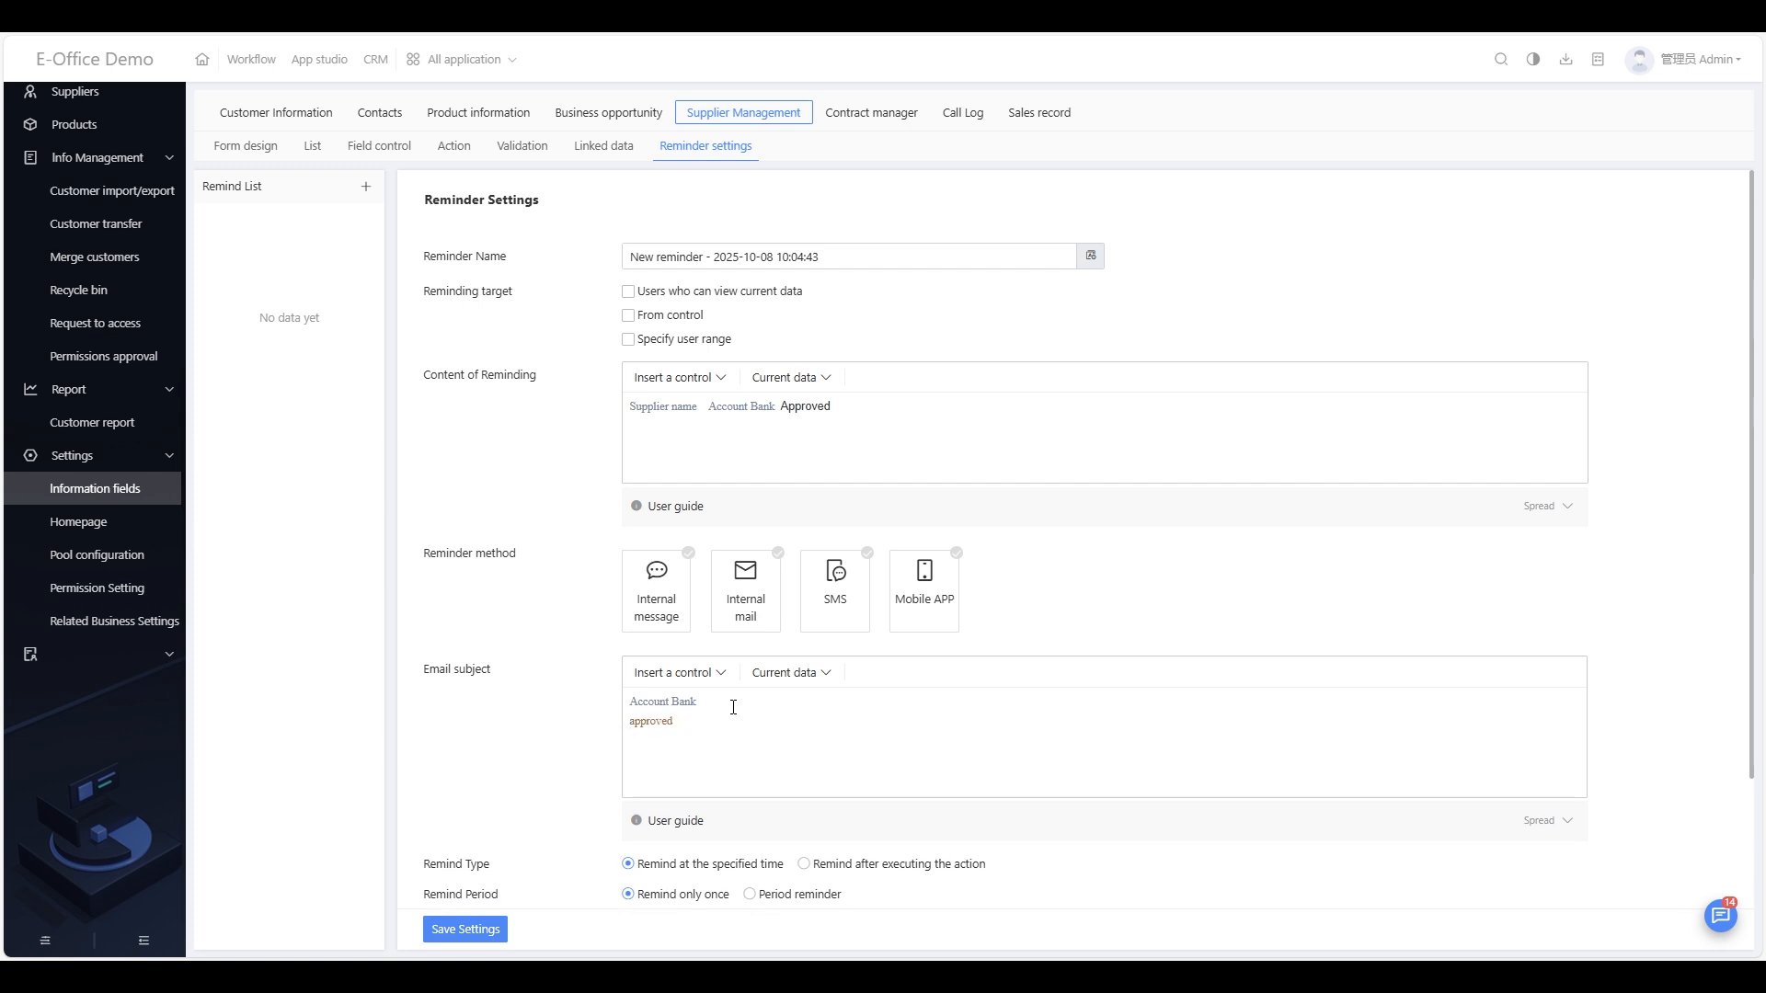
Step: Append Current user ID from current data to the email subject
{"action": "left_click", "coordinate": [789, 681]}
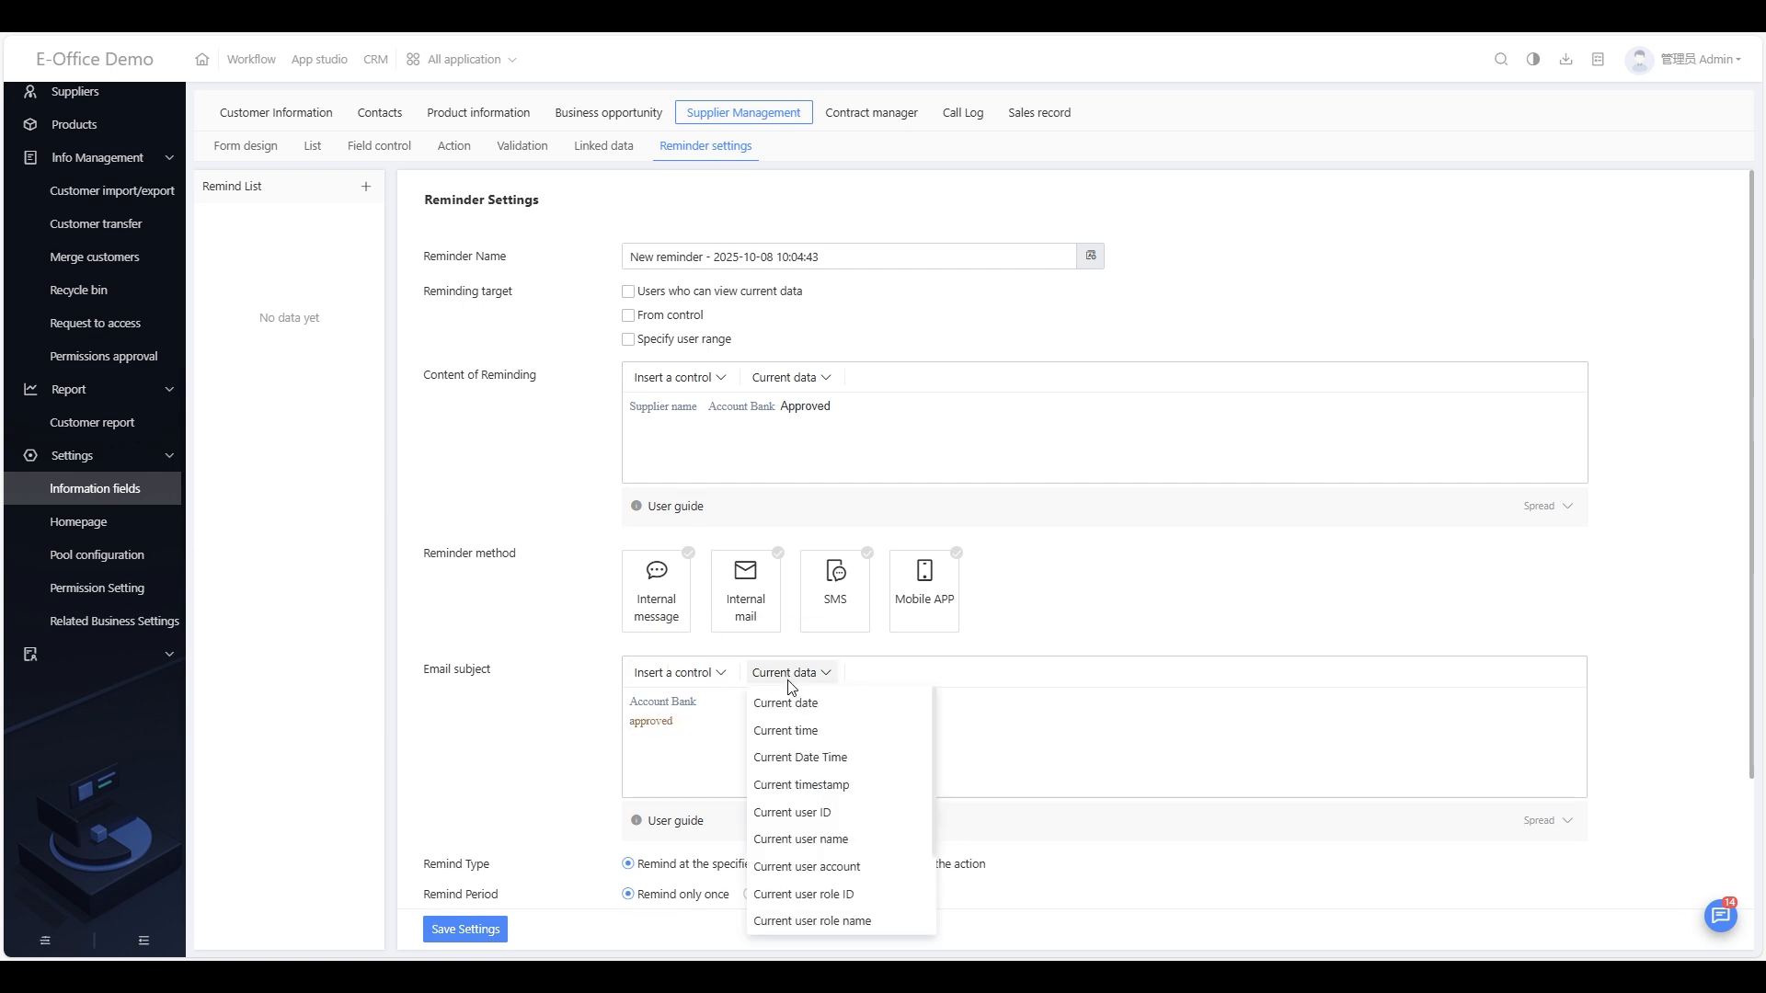
{"action": "scroll", "coordinate": [805, 792], "scroll_direction": "down", "scroll_amount": 2}
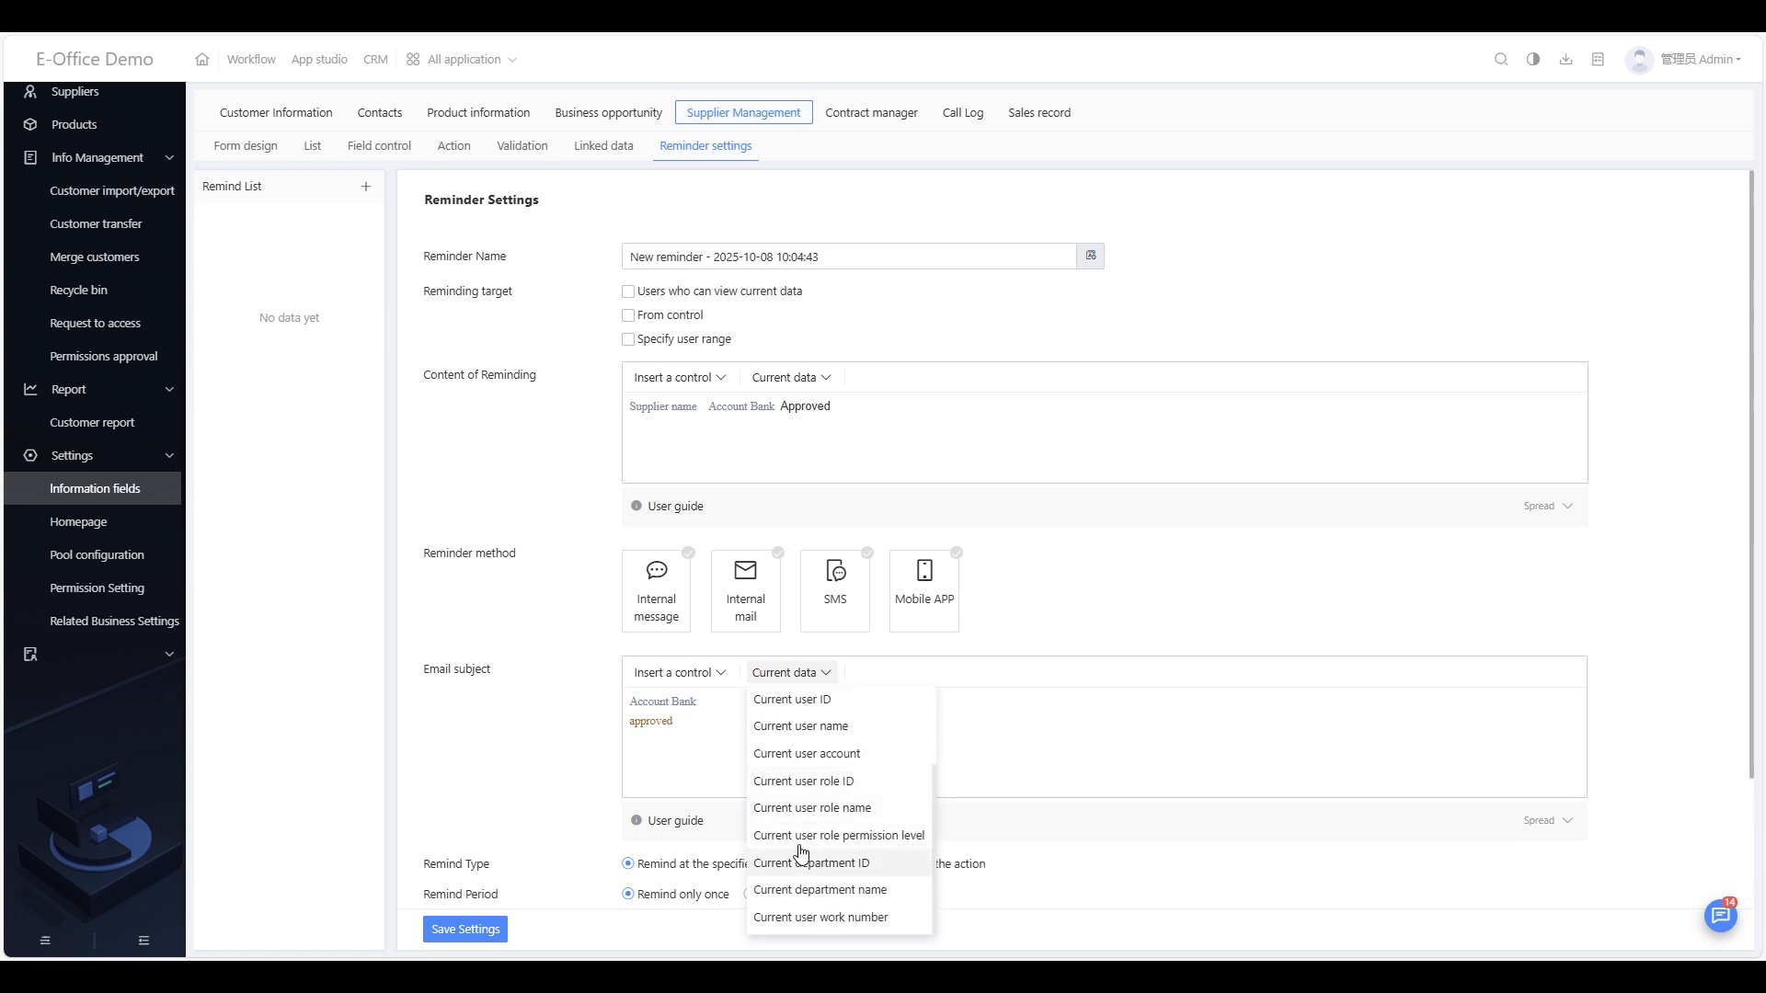
{"action": "scroll", "coordinate": [814, 810], "scroll_direction": "up", "scroll_amount": 2}
{"action": "left_click", "coordinate": [801, 813]}
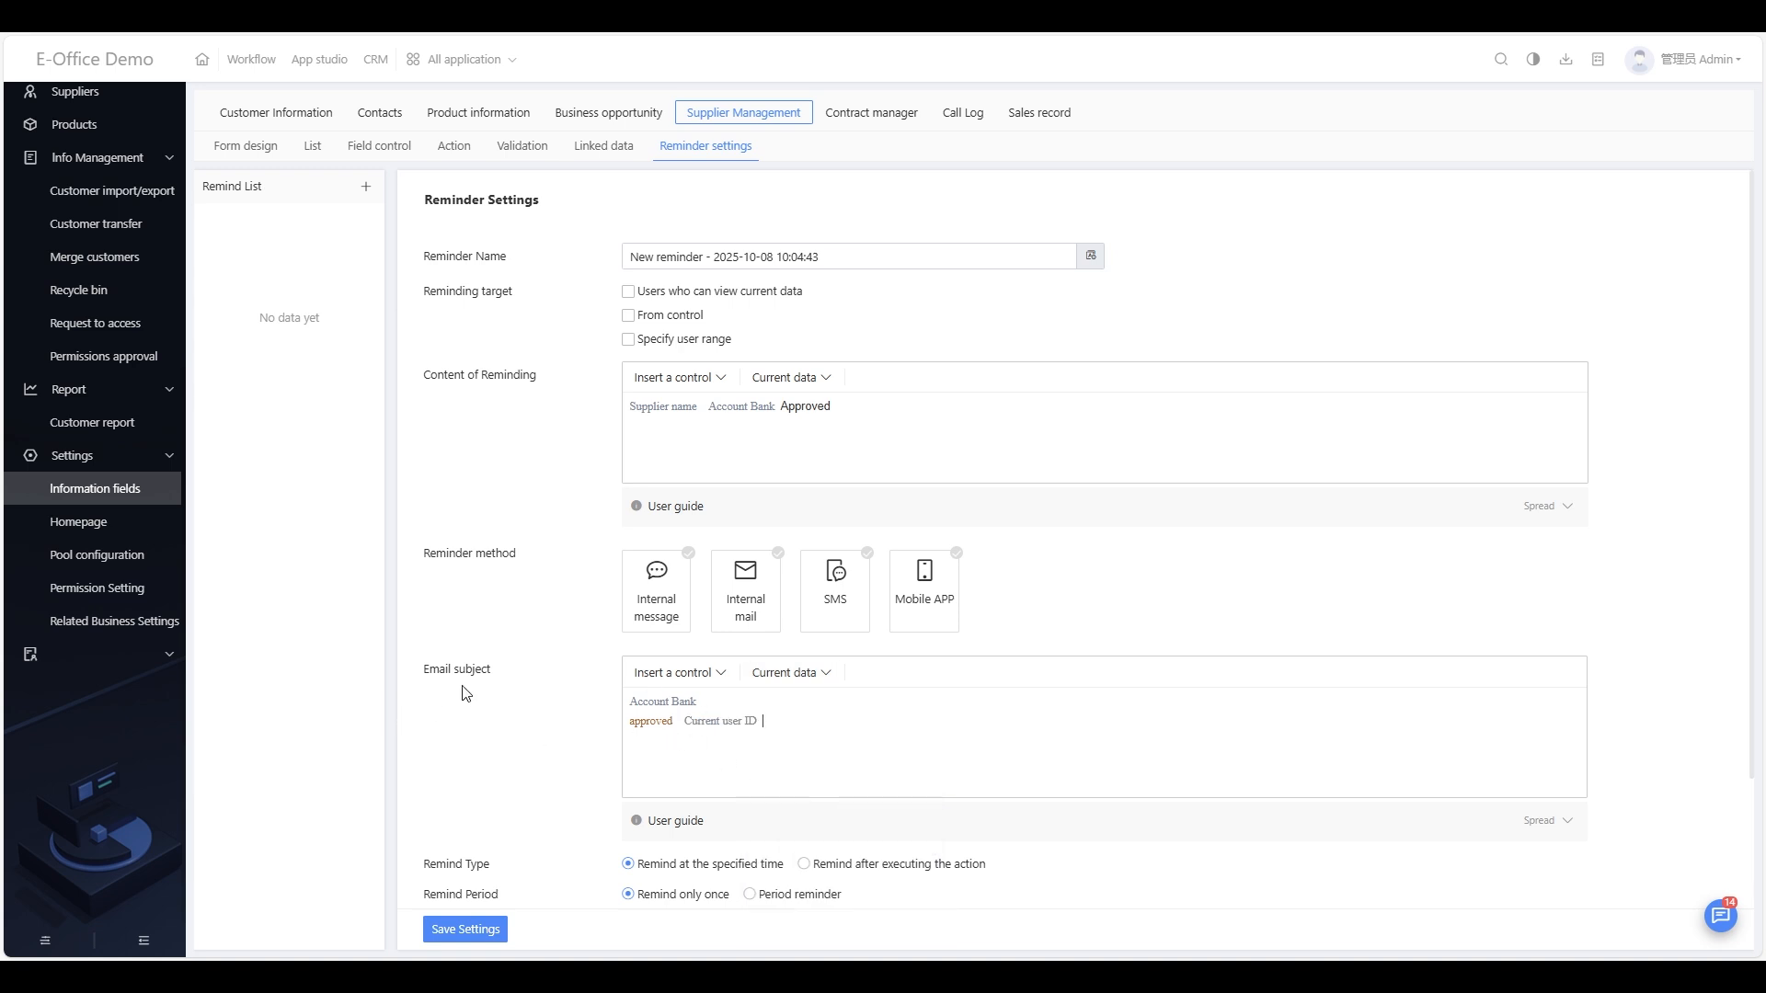
{"action": "left_click_drag", "start_coordinate": [424, 674], "coordinate": [497, 674]}
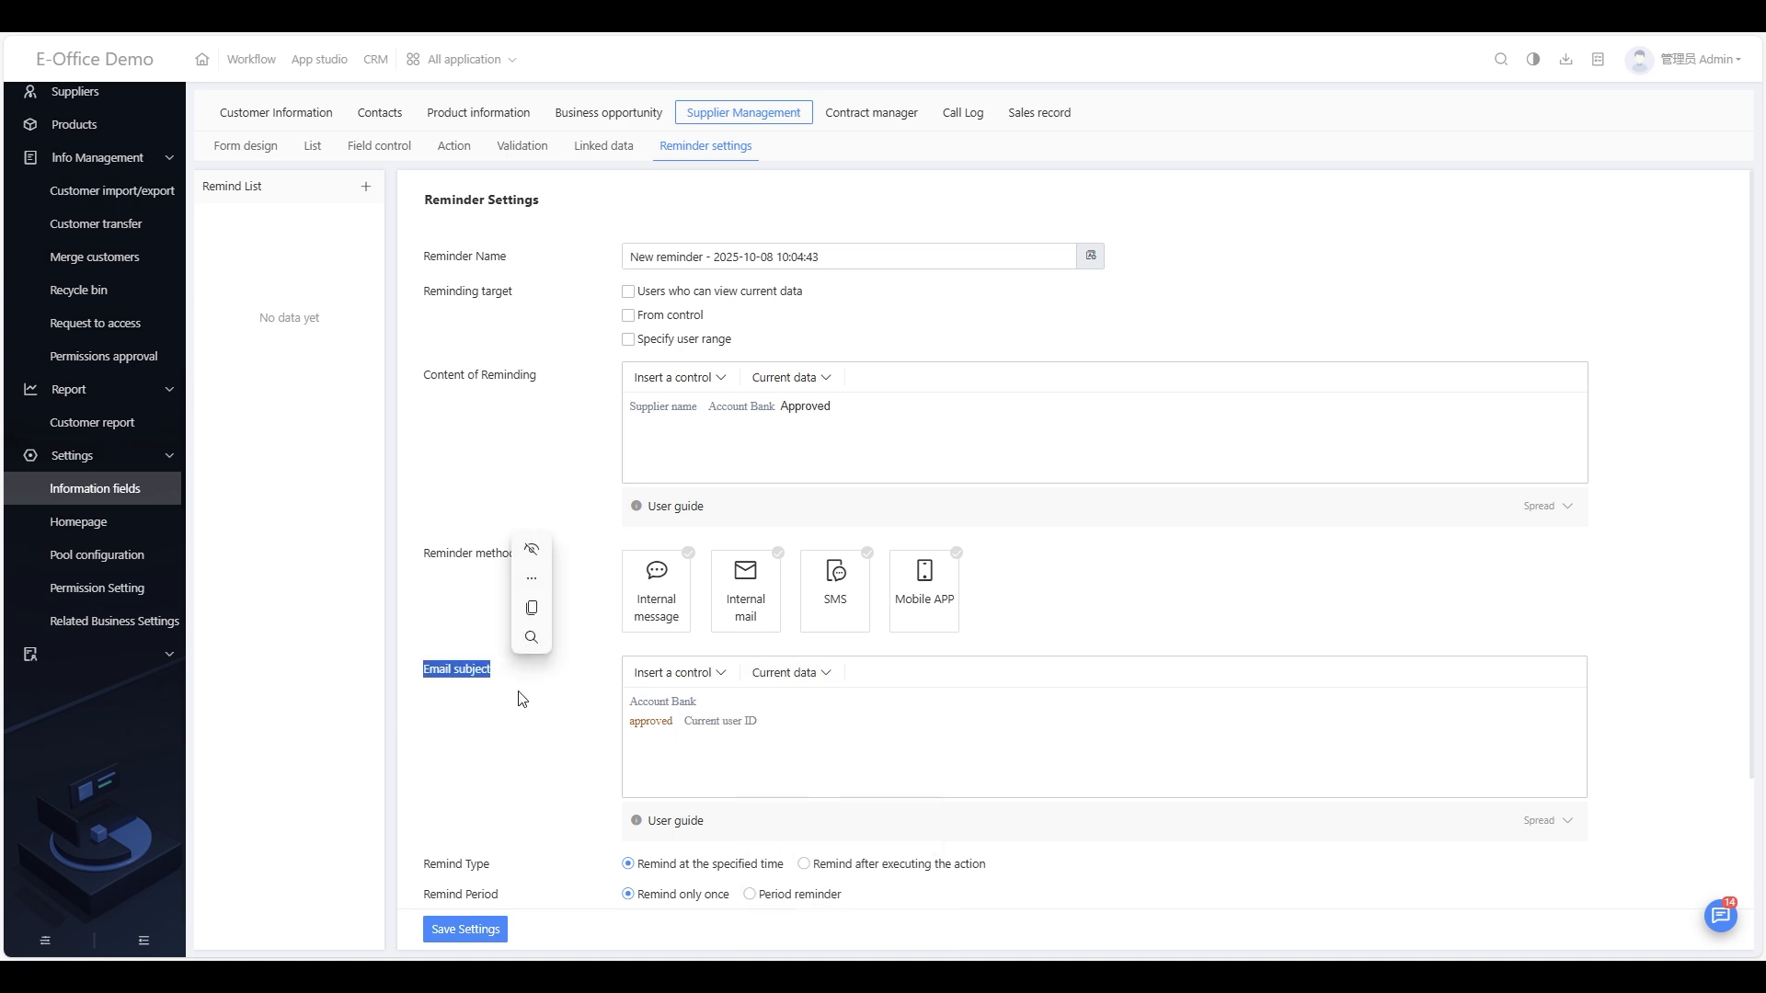
{"action": "scroll", "coordinate": [853, 770], "scroll_direction": "down", "scroll_amount": 3}
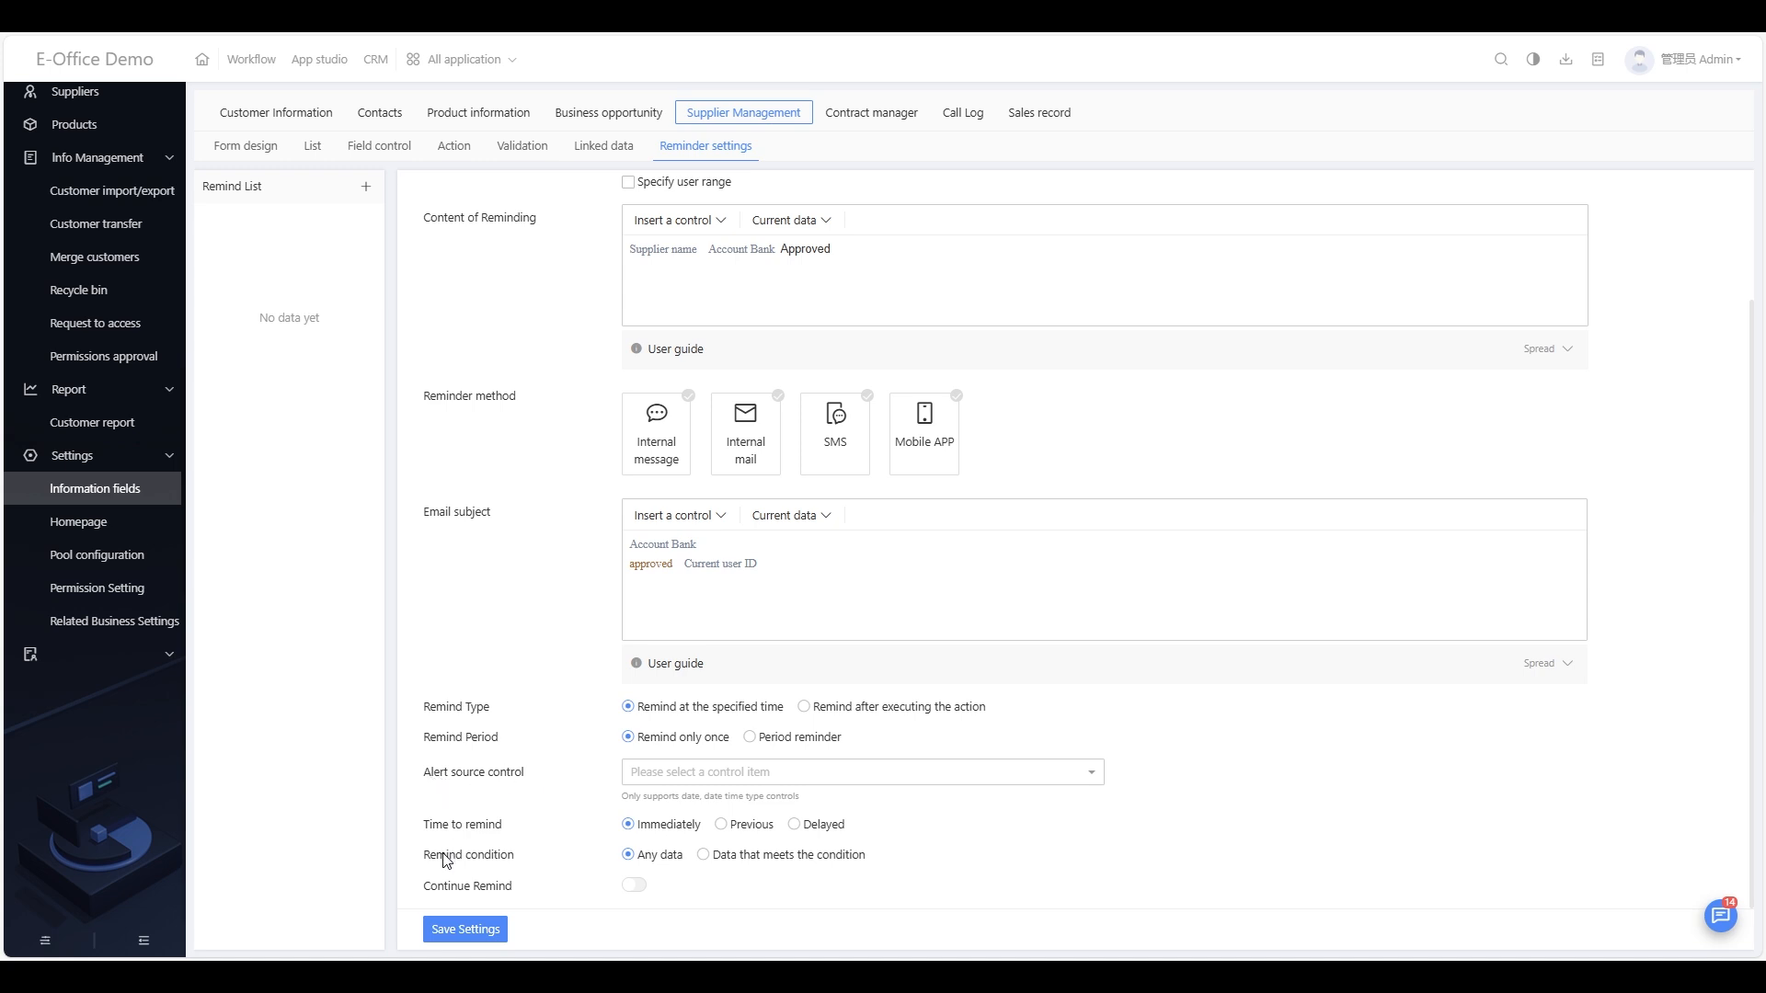
Step: Check the empty Alert source choices and the email subject guide, then go to Suppliers
{"action": "left_click", "coordinate": [679, 777]}
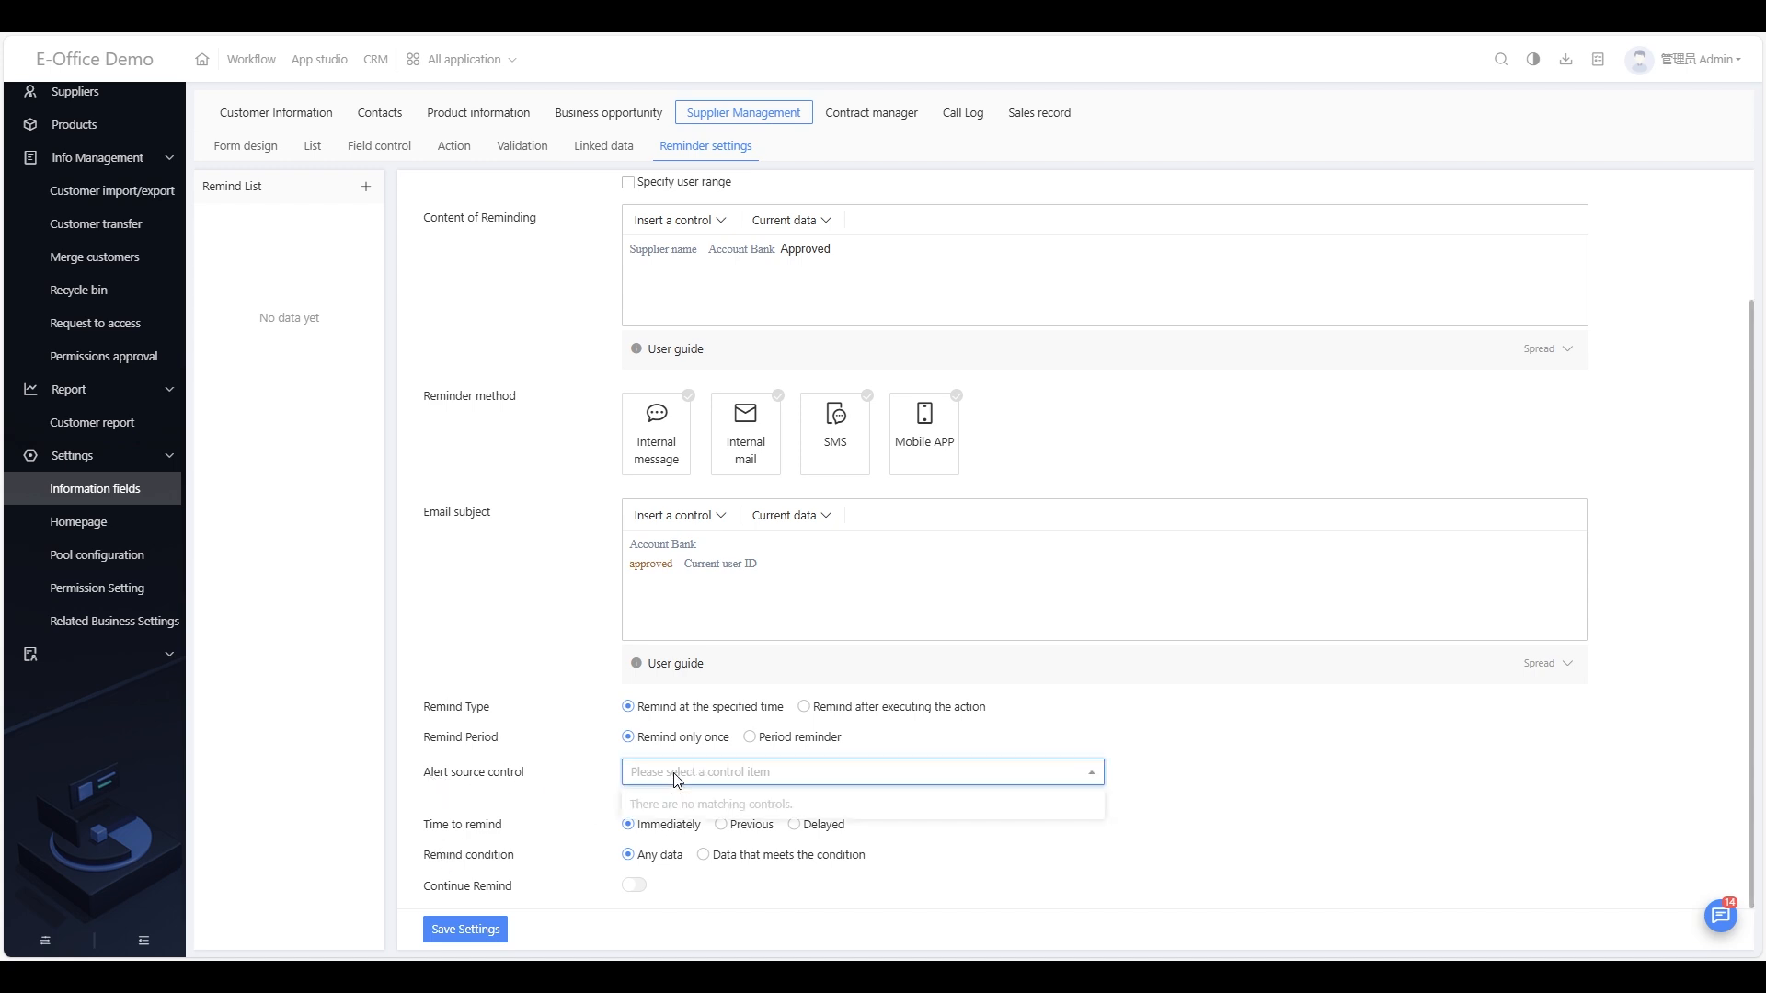
{"action": "left_click", "coordinate": [486, 779]}
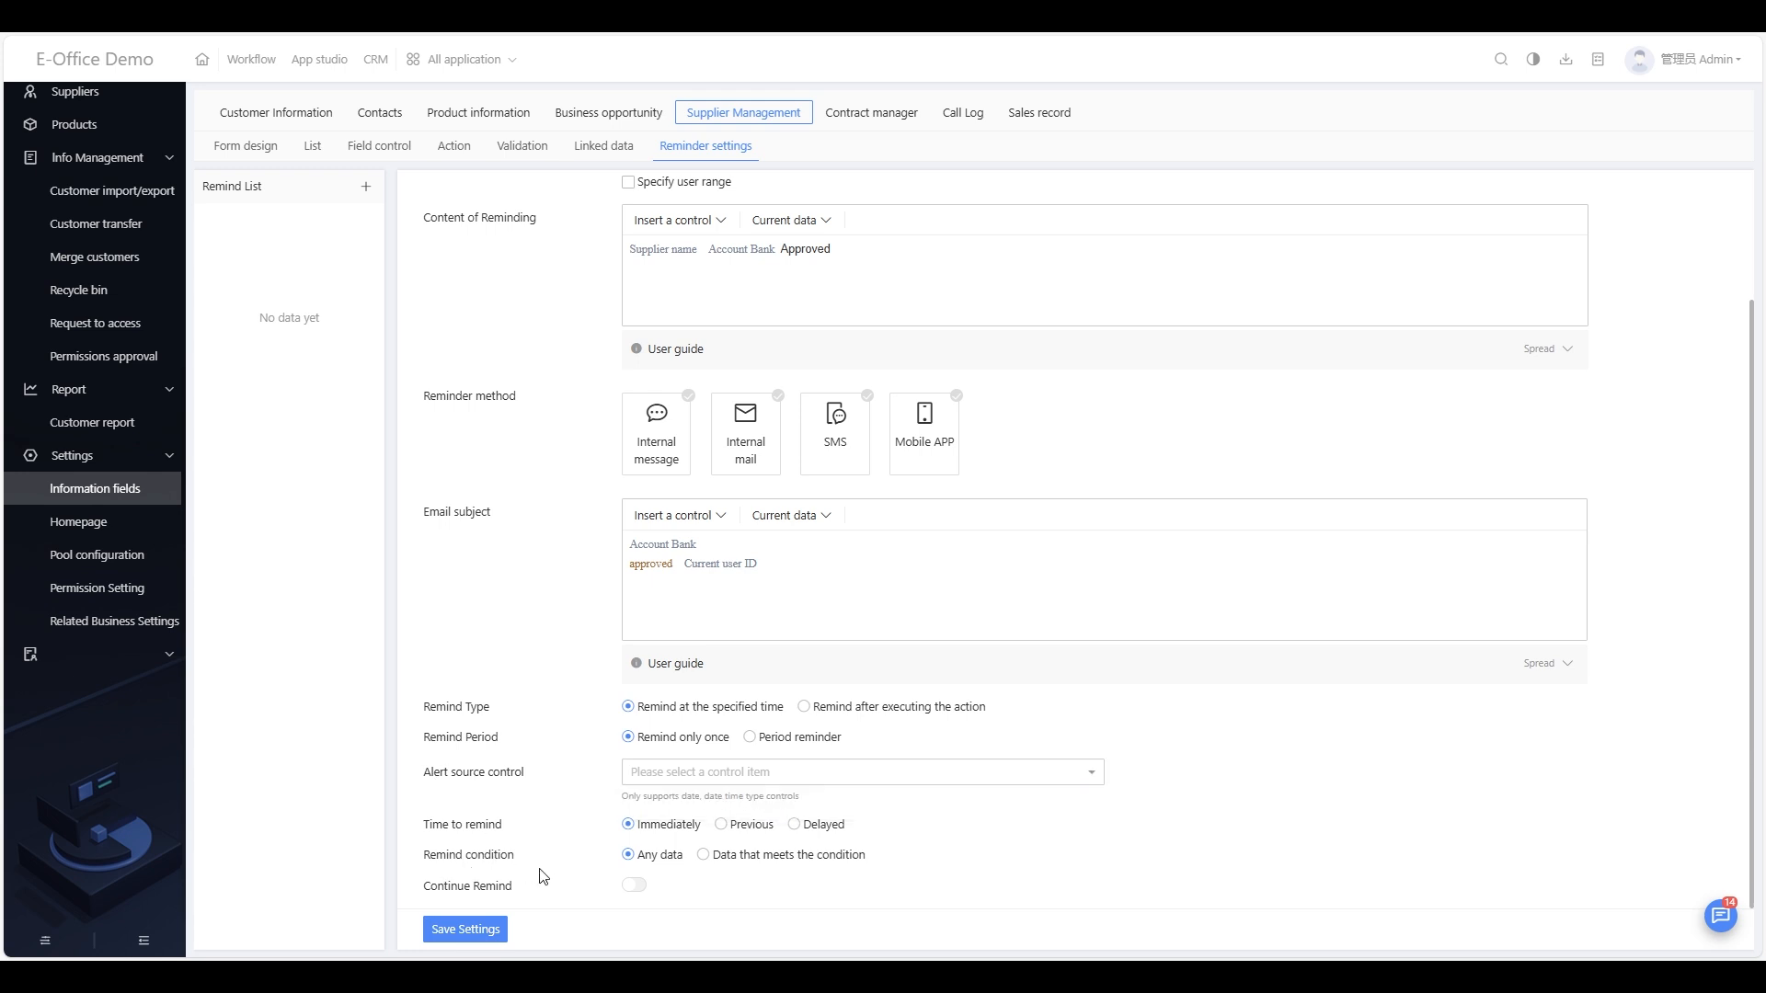
{"action": "left_click", "coordinate": [1550, 669]}
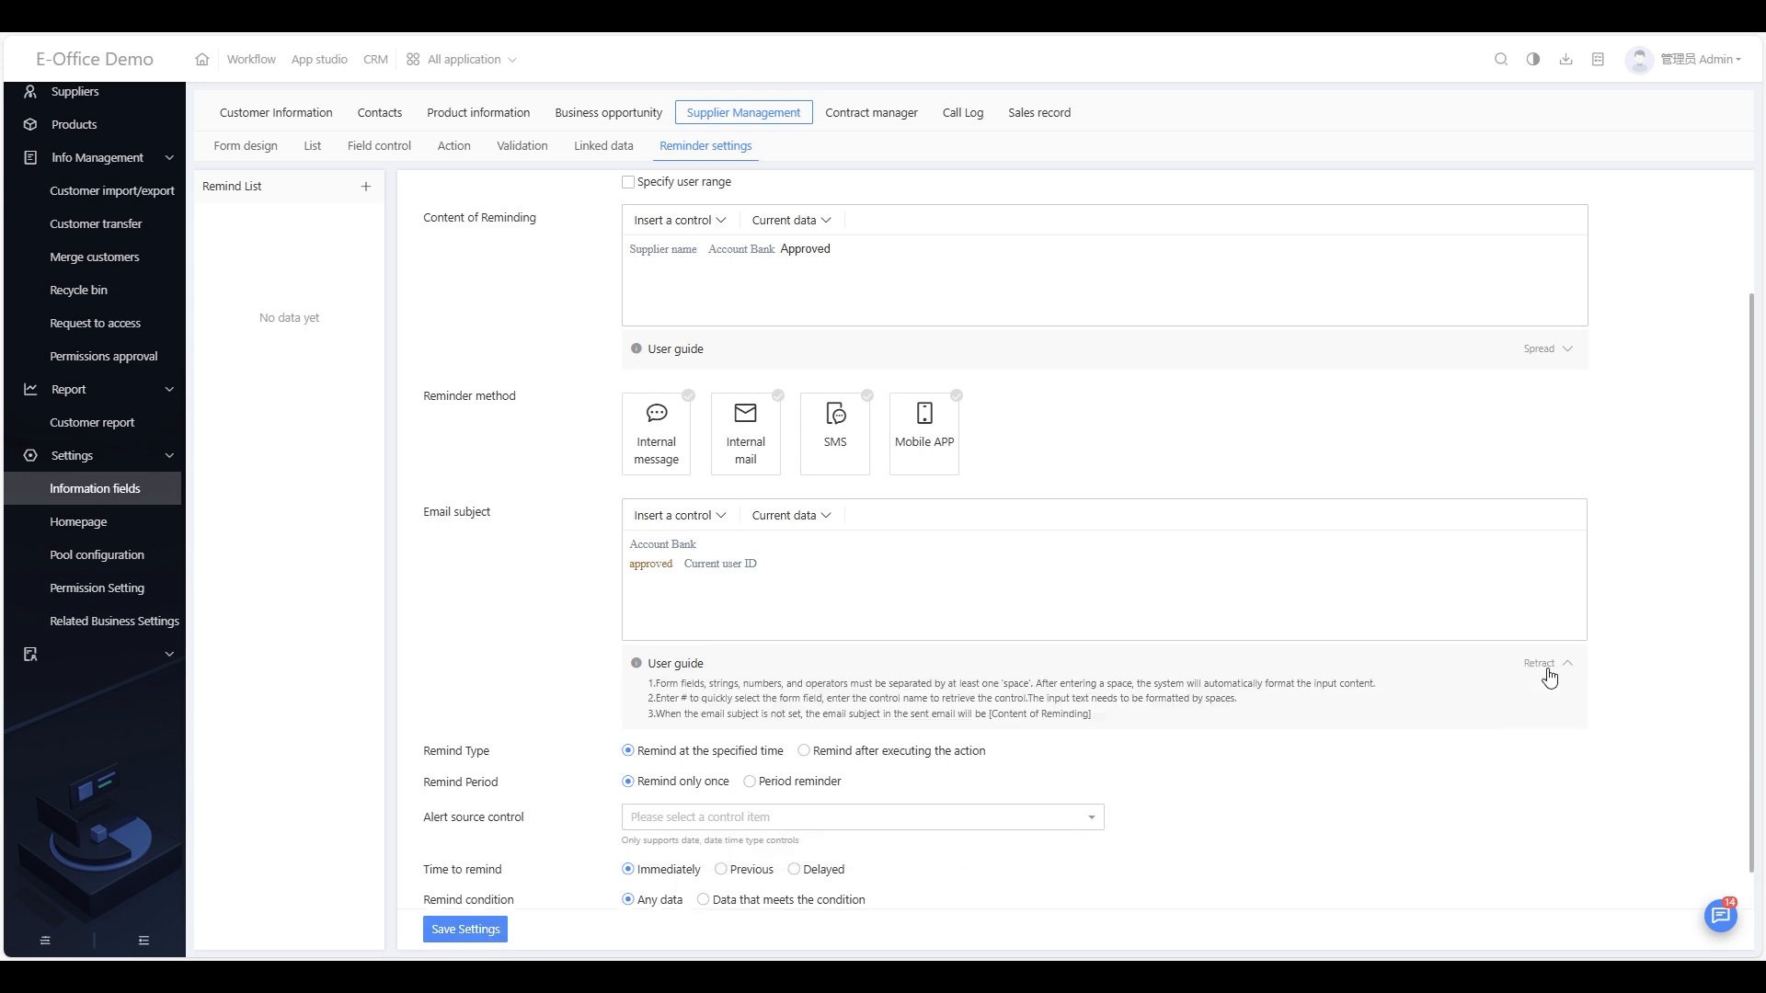
{"action": "left_click", "coordinate": [1550, 670]}
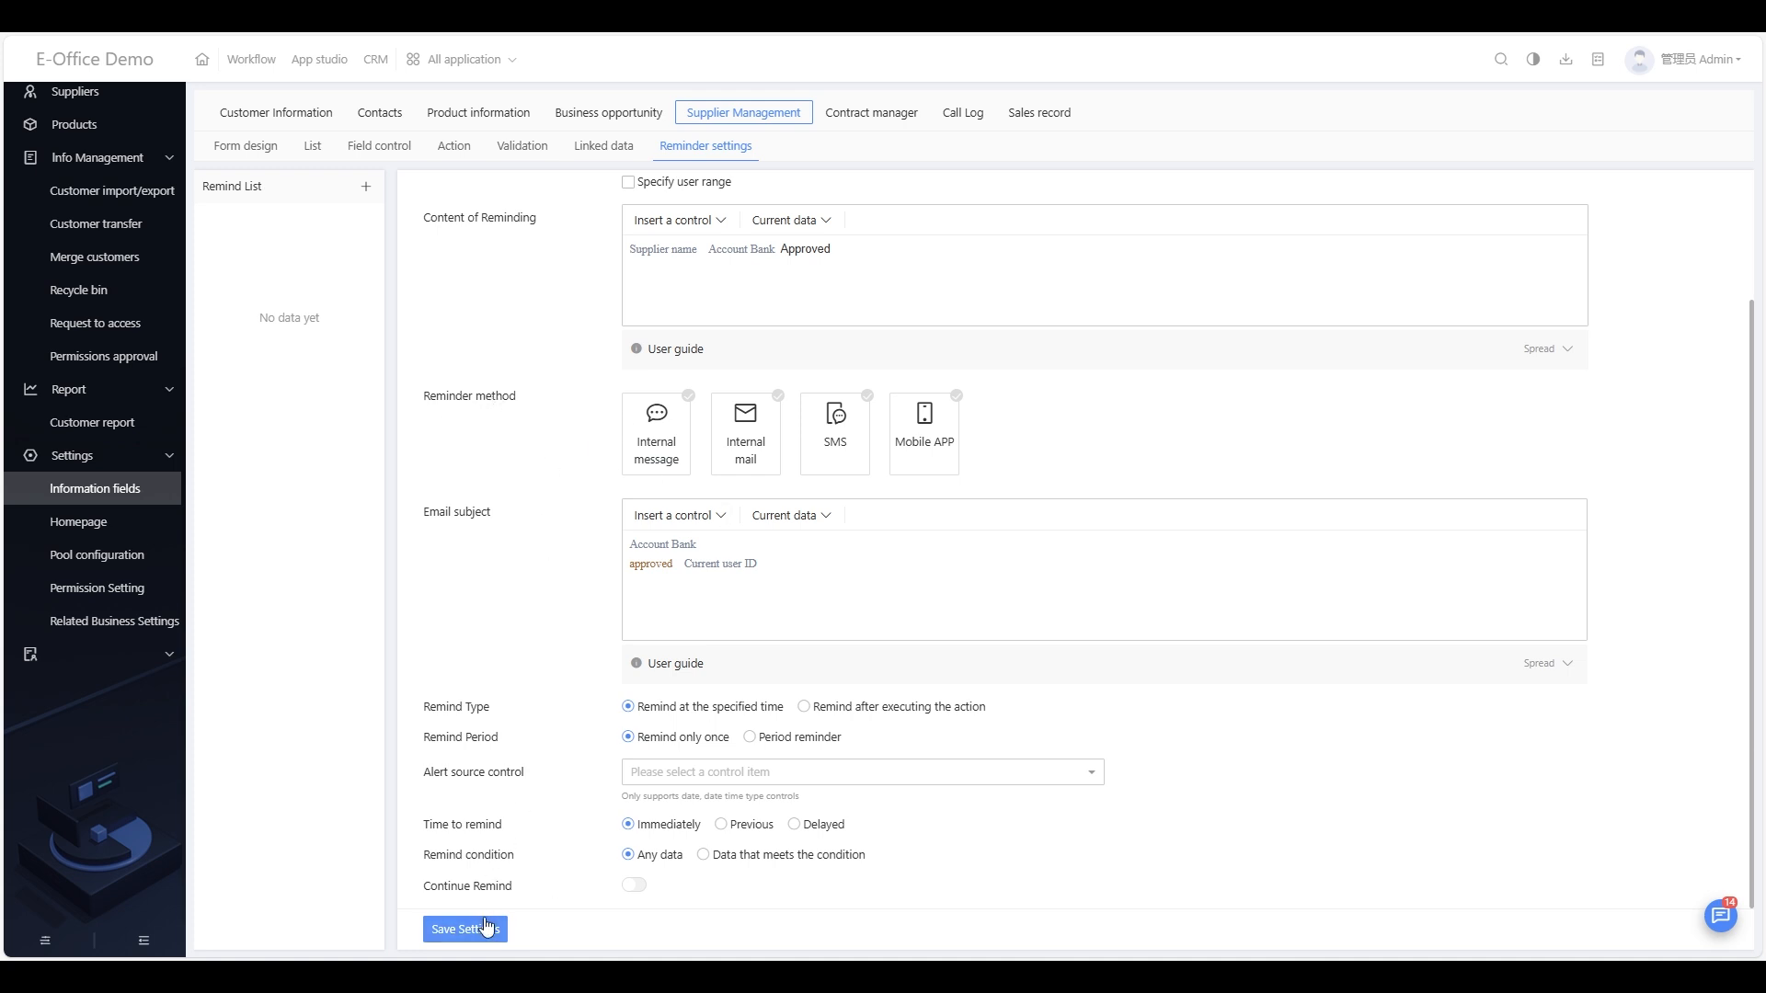
{"action": "scroll", "coordinate": [81, 285], "scroll_direction": "up", "scroll_amount": 3}
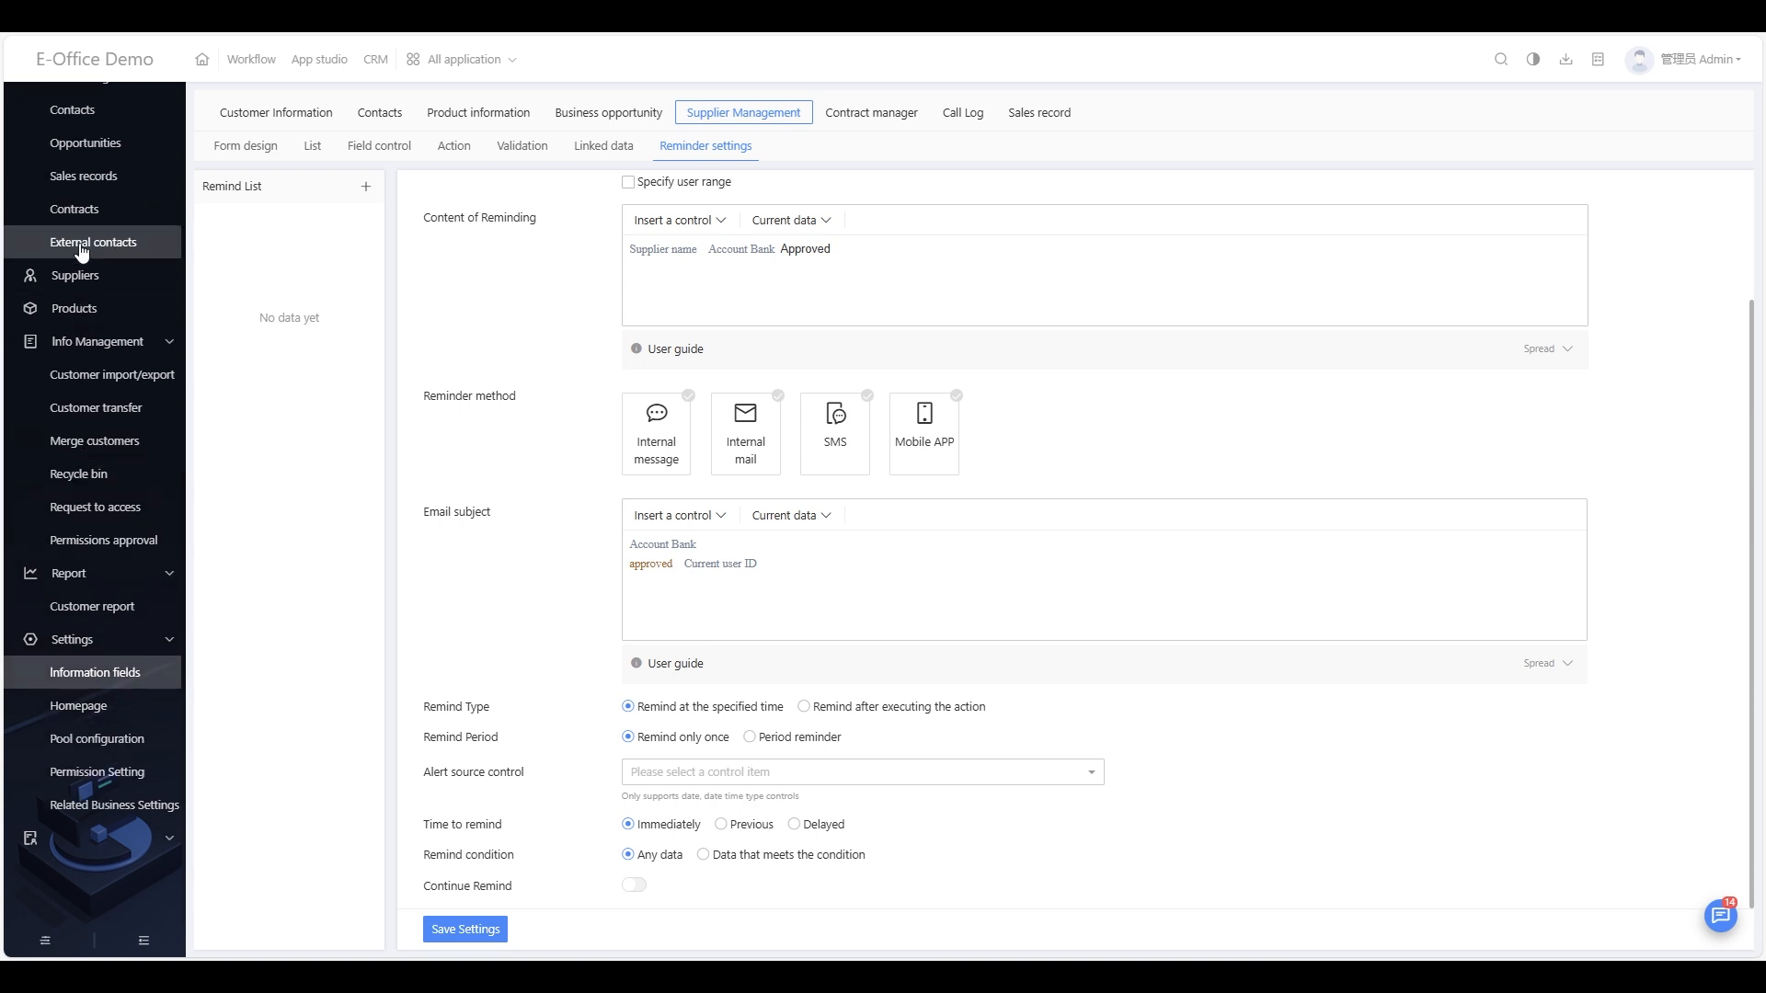
{"action": "left_click", "coordinate": [81, 280]}
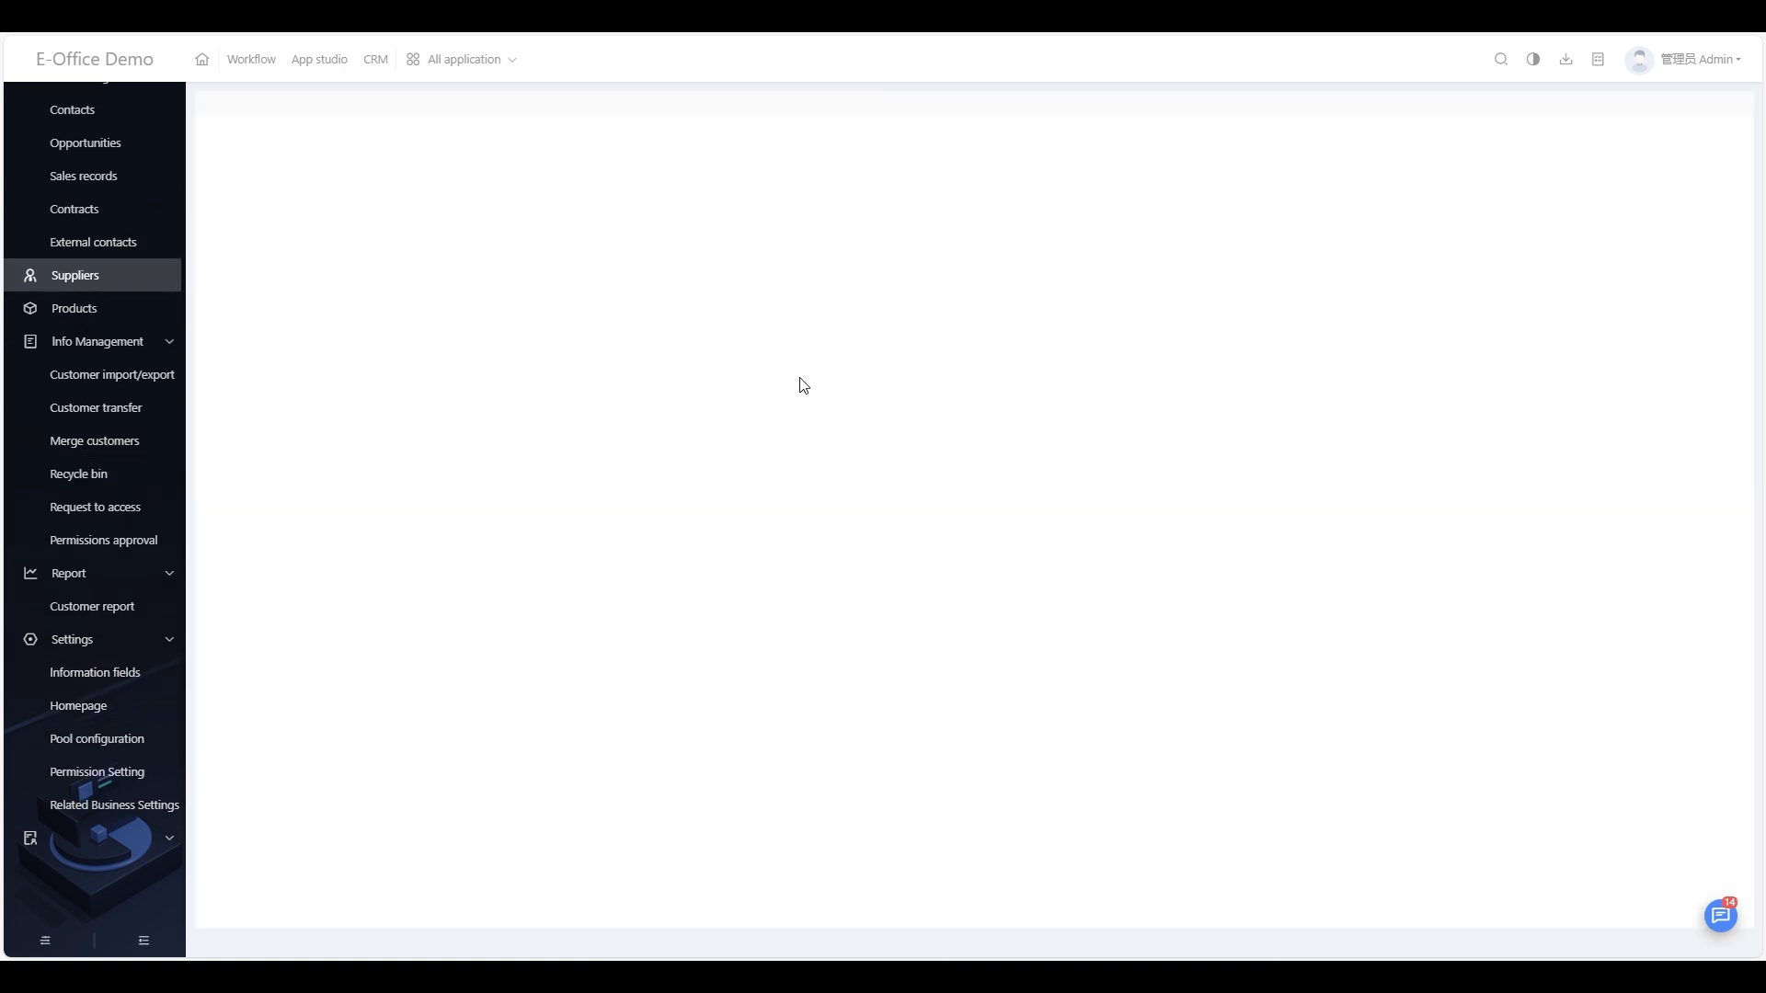